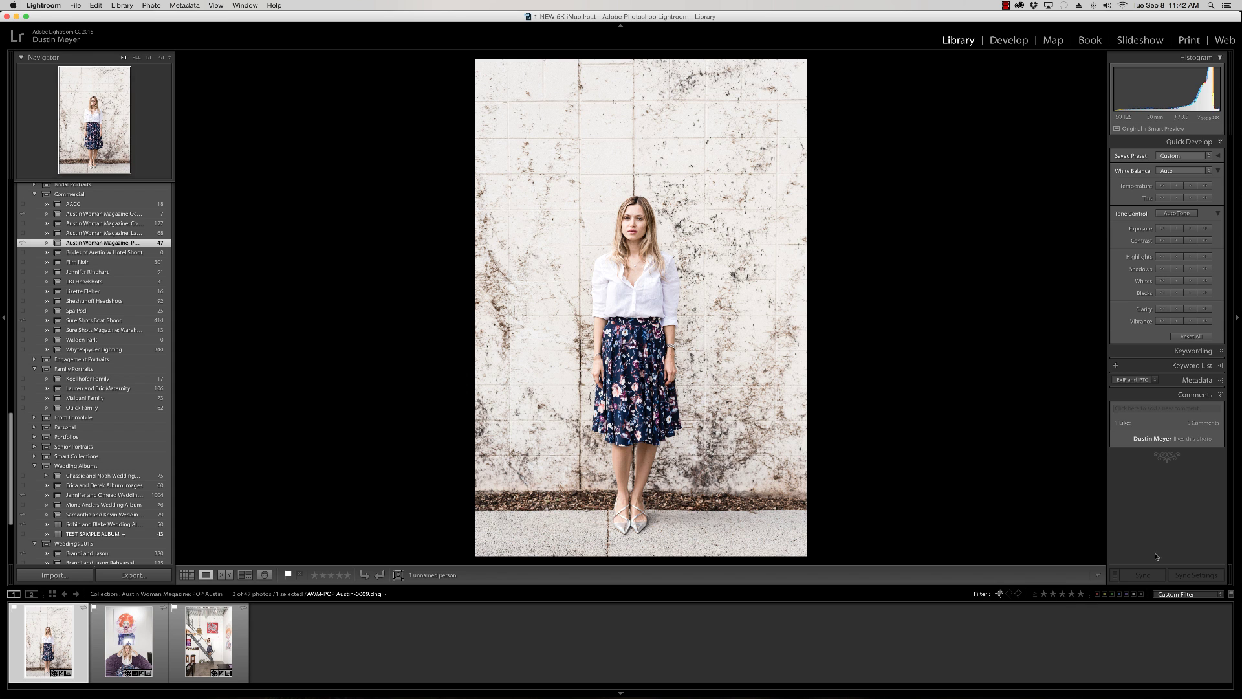
- Open the full-length portrait in the Develop module and set its sharpening amount to 50
left_click(1015, 45)
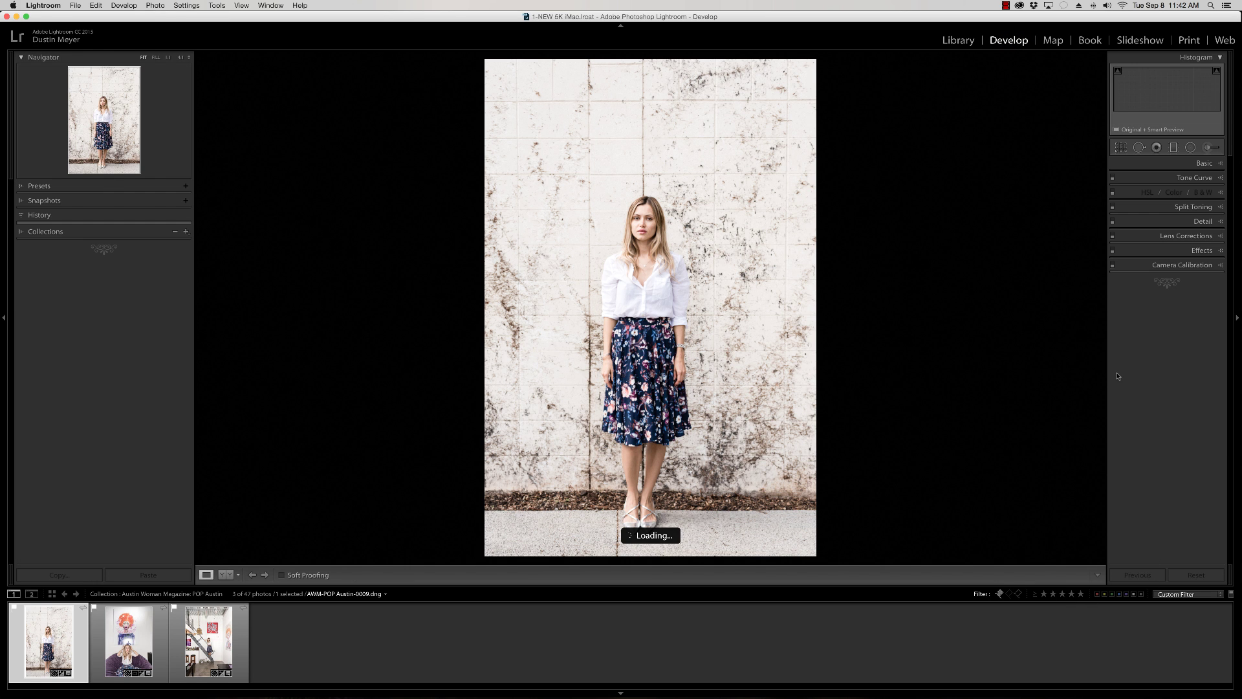
left_click(1202, 163)
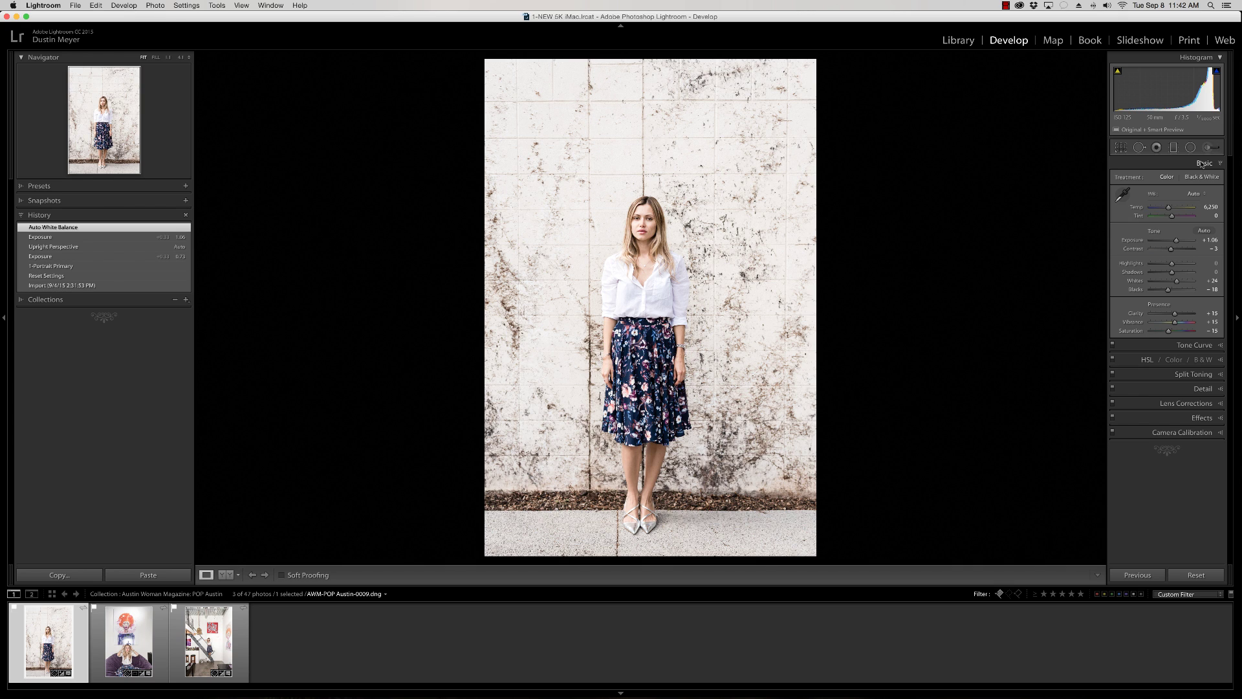
left_click(1195, 346)
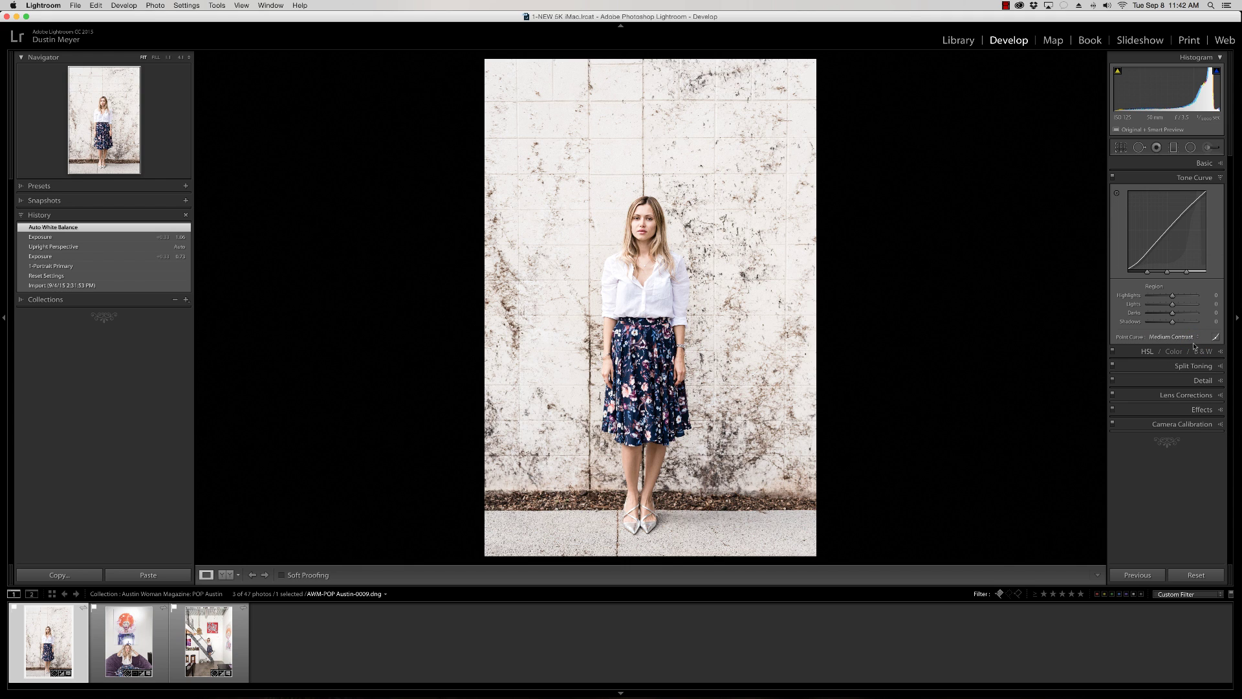
left_click(1199, 383)
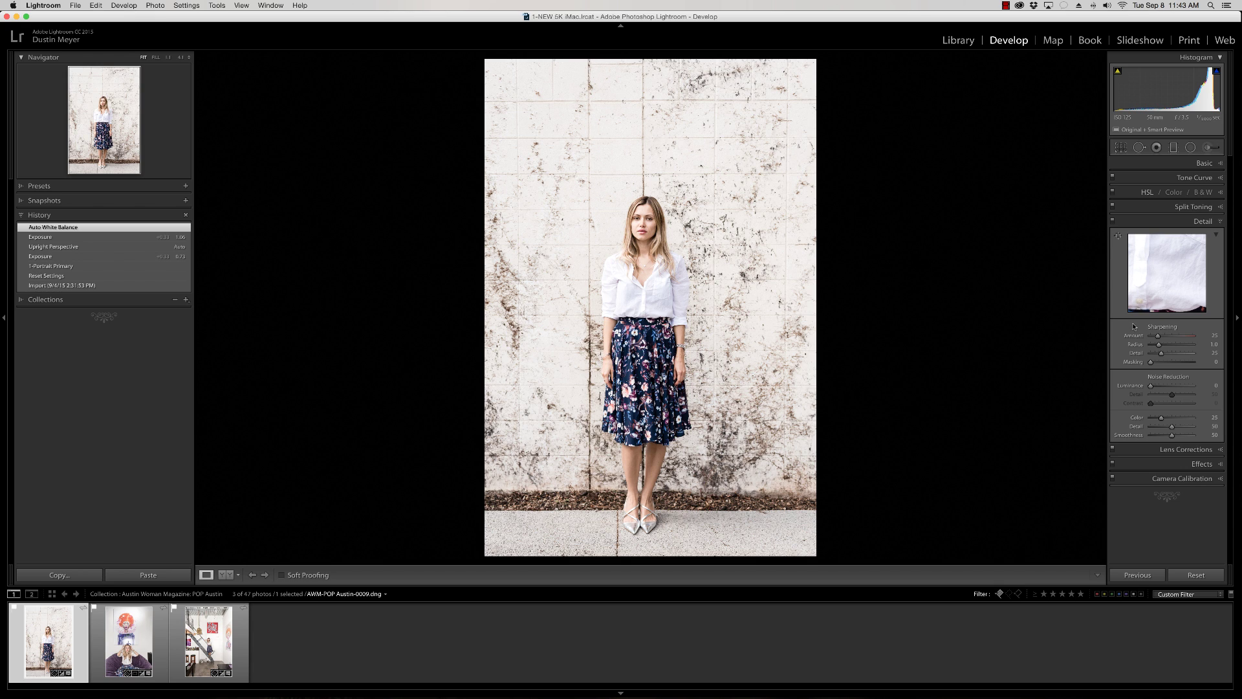
left_click(1166, 337)
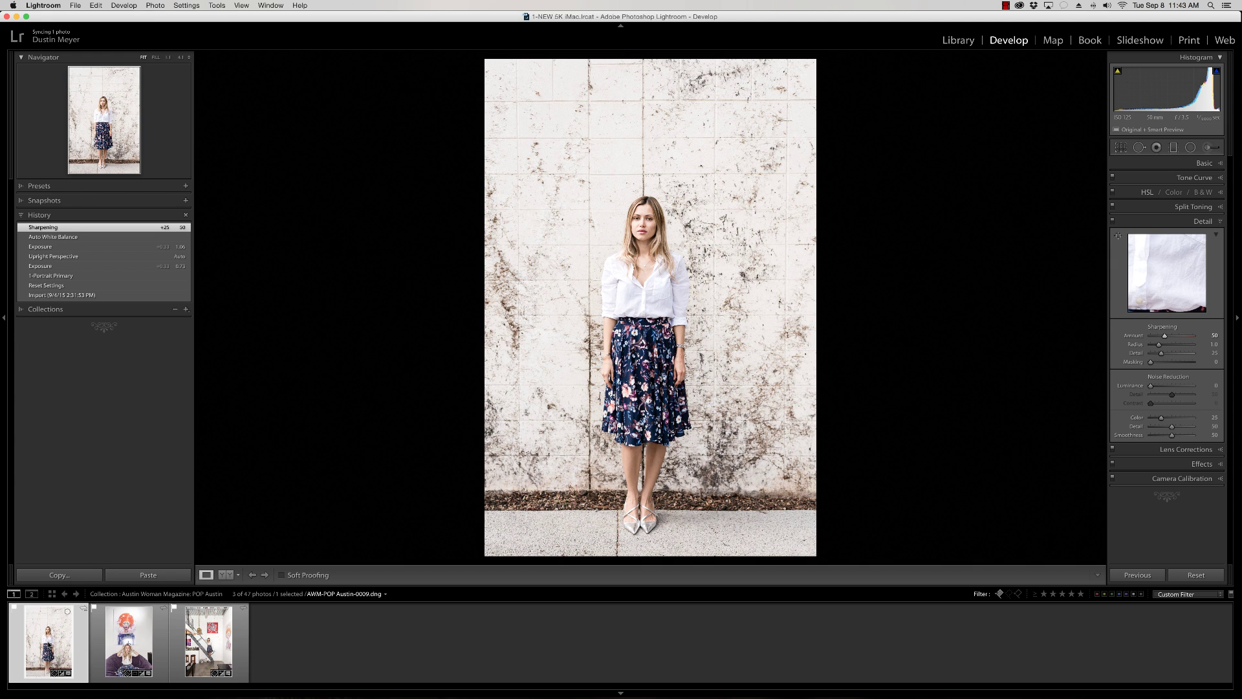
- Send the portrait to PortraitProStudioMax for editing as a copy with Lightroom adjustments
right_click(49, 639)
mouse_move(102, 482)
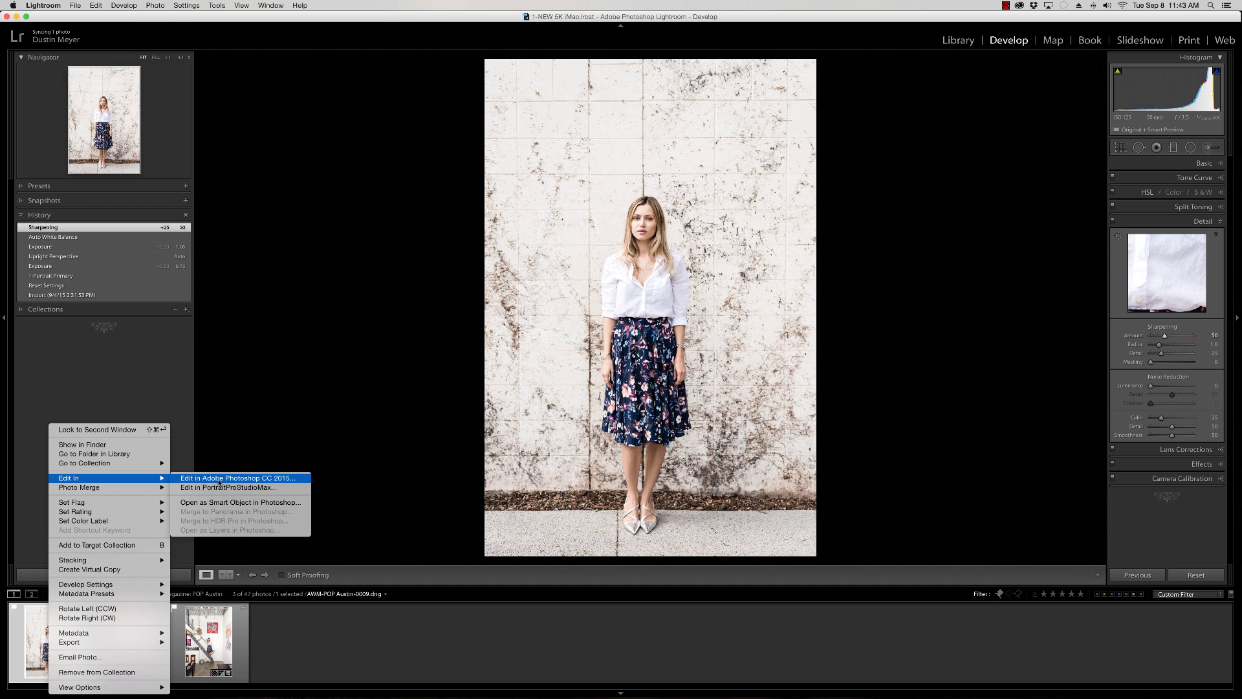
left_click(276, 488)
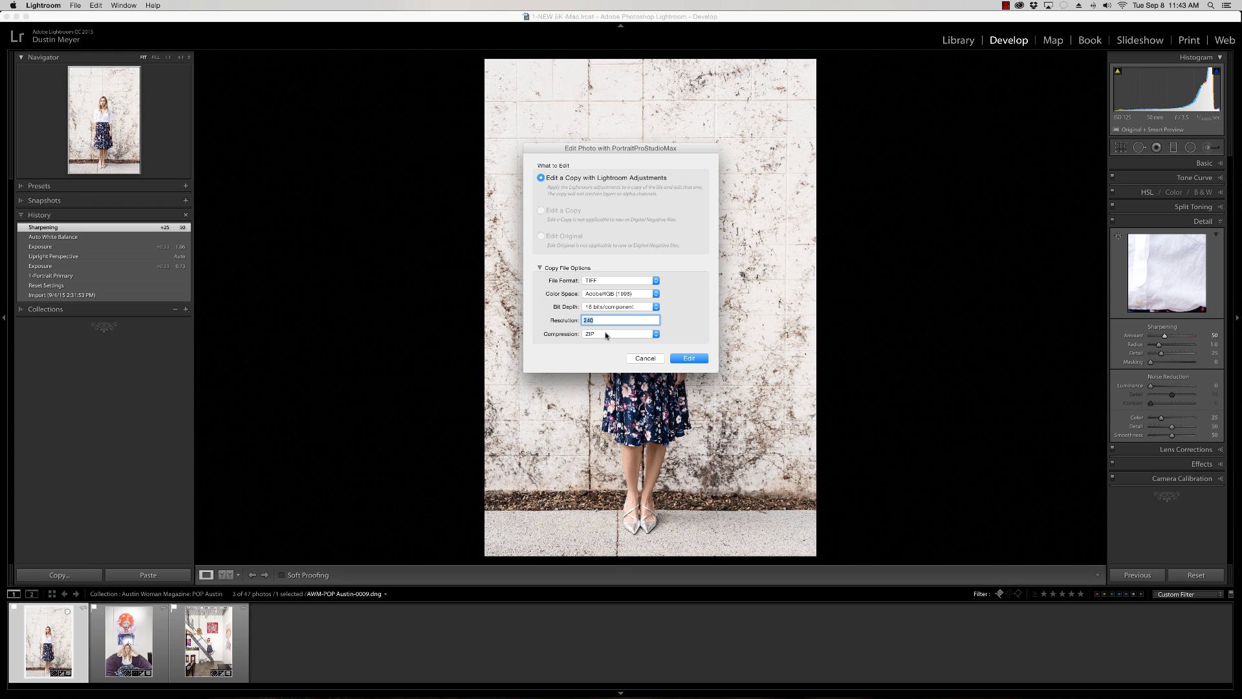
left_click(690, 360)
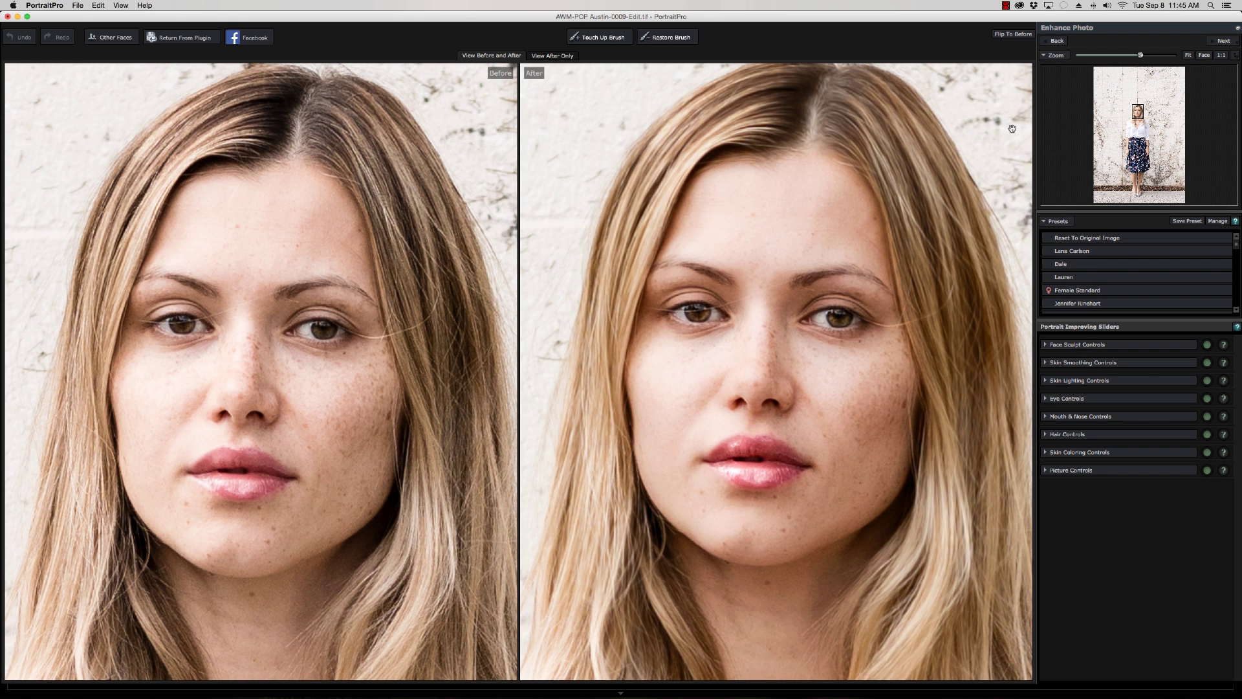
- Return to the face outline adjustment and fit the outline of the subject's left eyebrow to the brow's ends and edges
left_click(1057, 41)
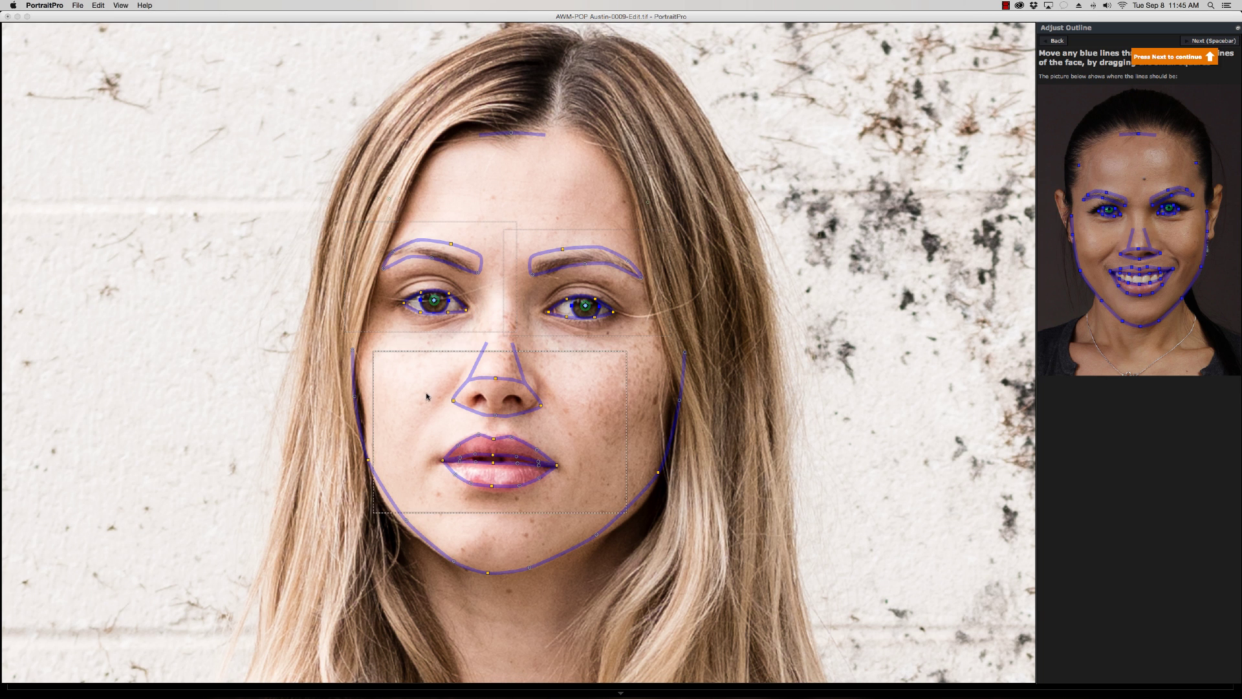
left_click(641, 323)
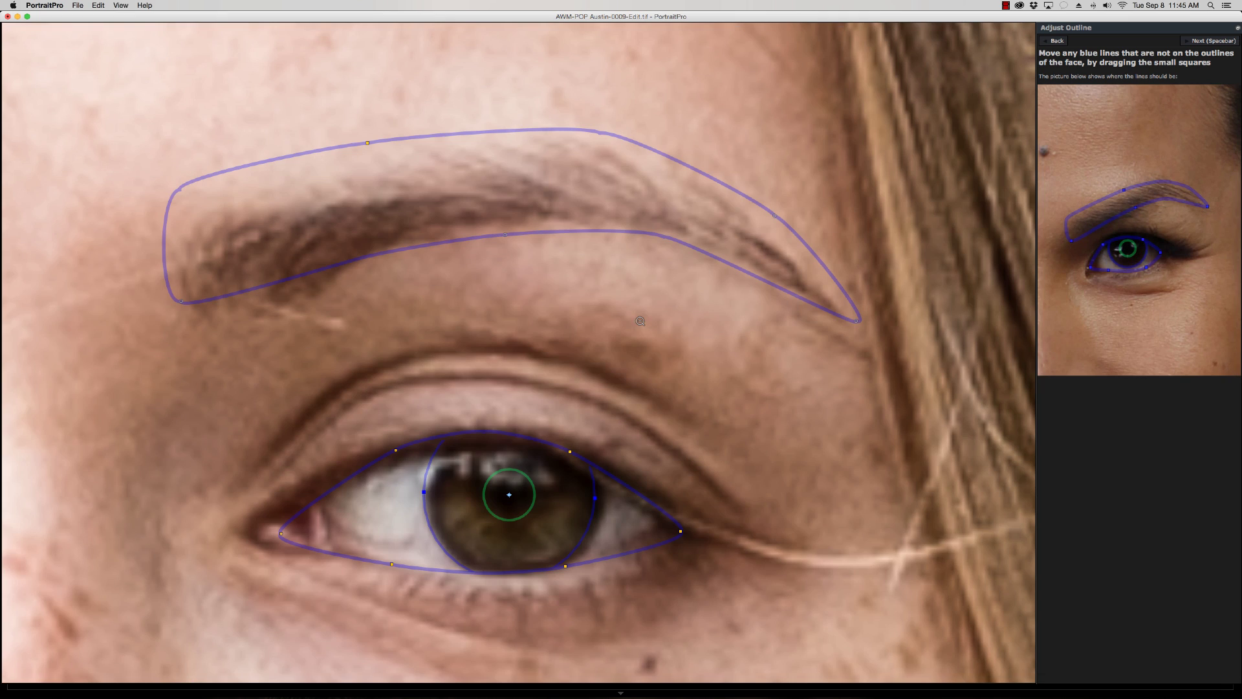
left_click_drag(182, 302, 194, 318)
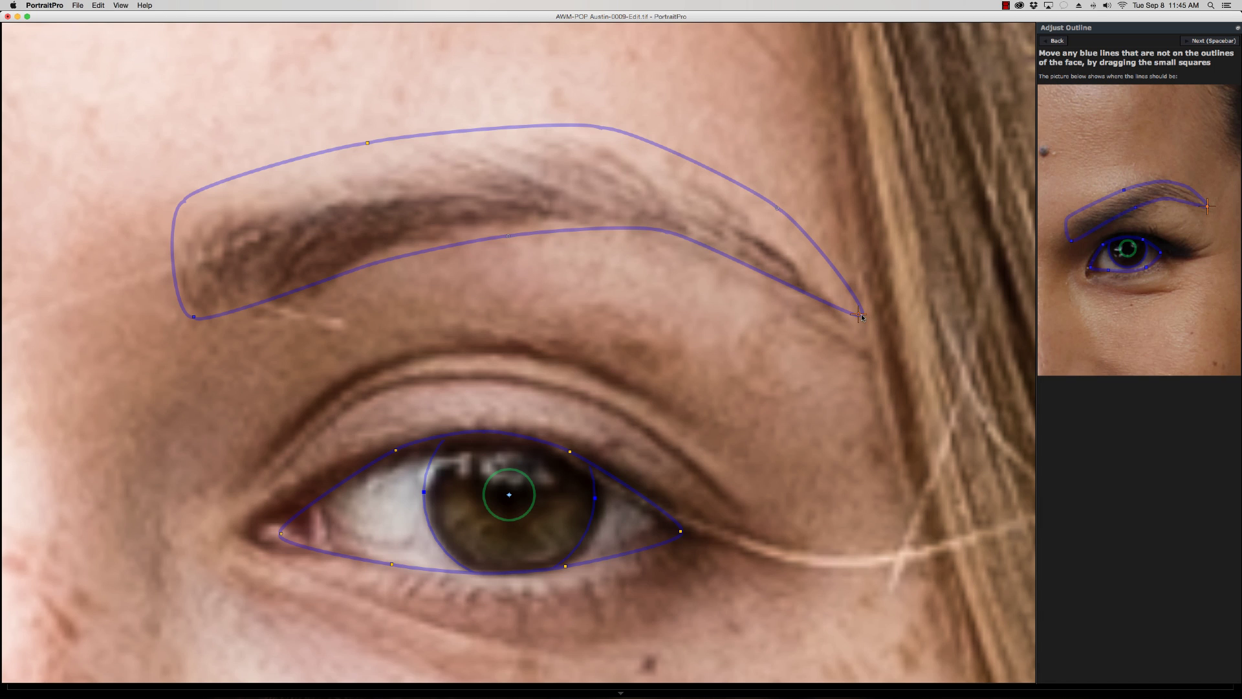
left_click_drag(858, 314, 859, 347)
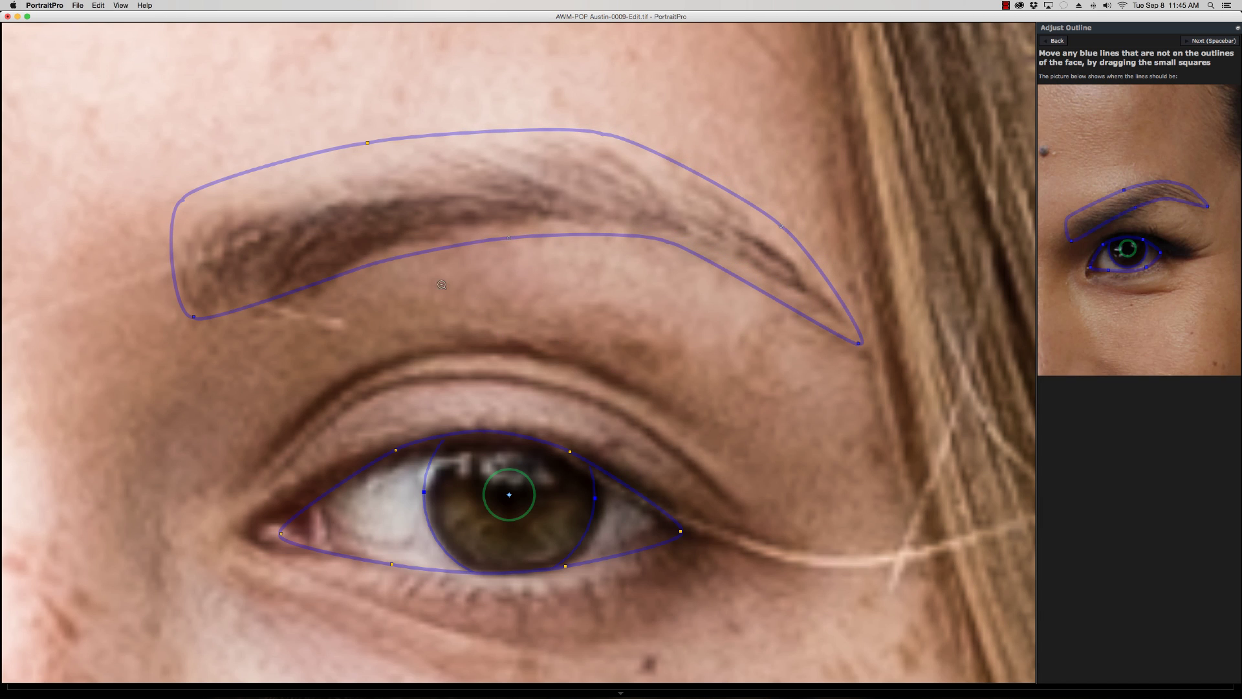
left_click_drag(368, 143, 380, 153)
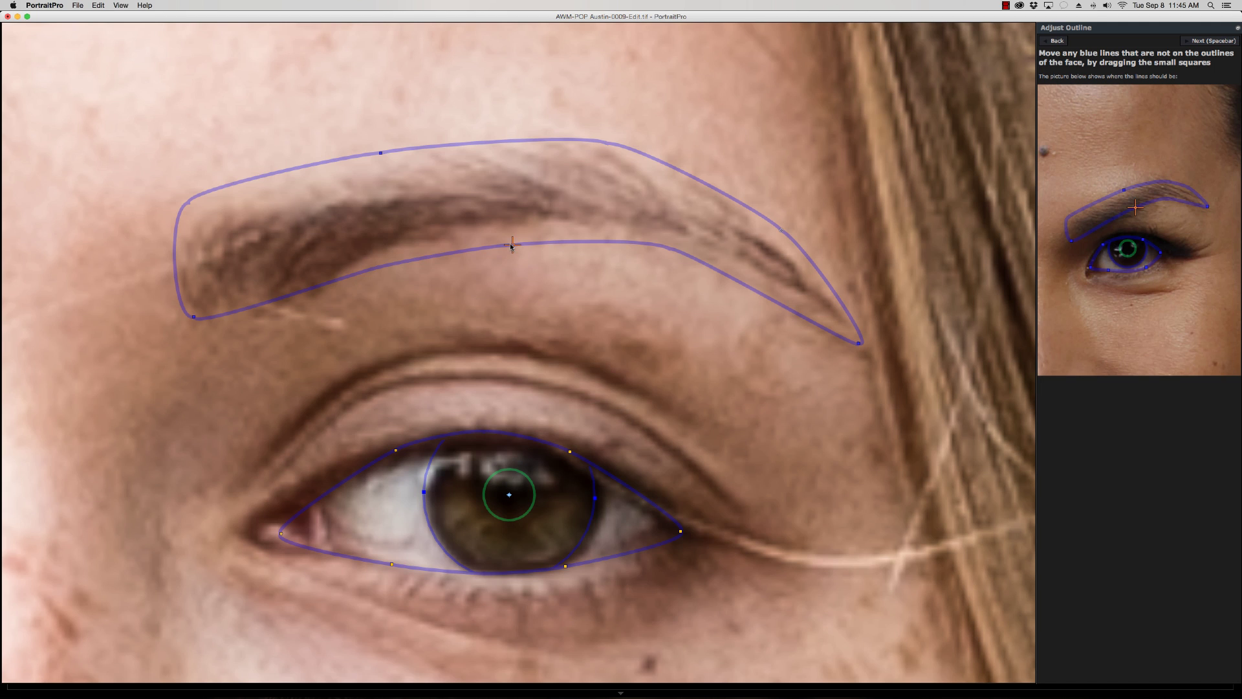
left_click_drag(512, 245, 486, 238)
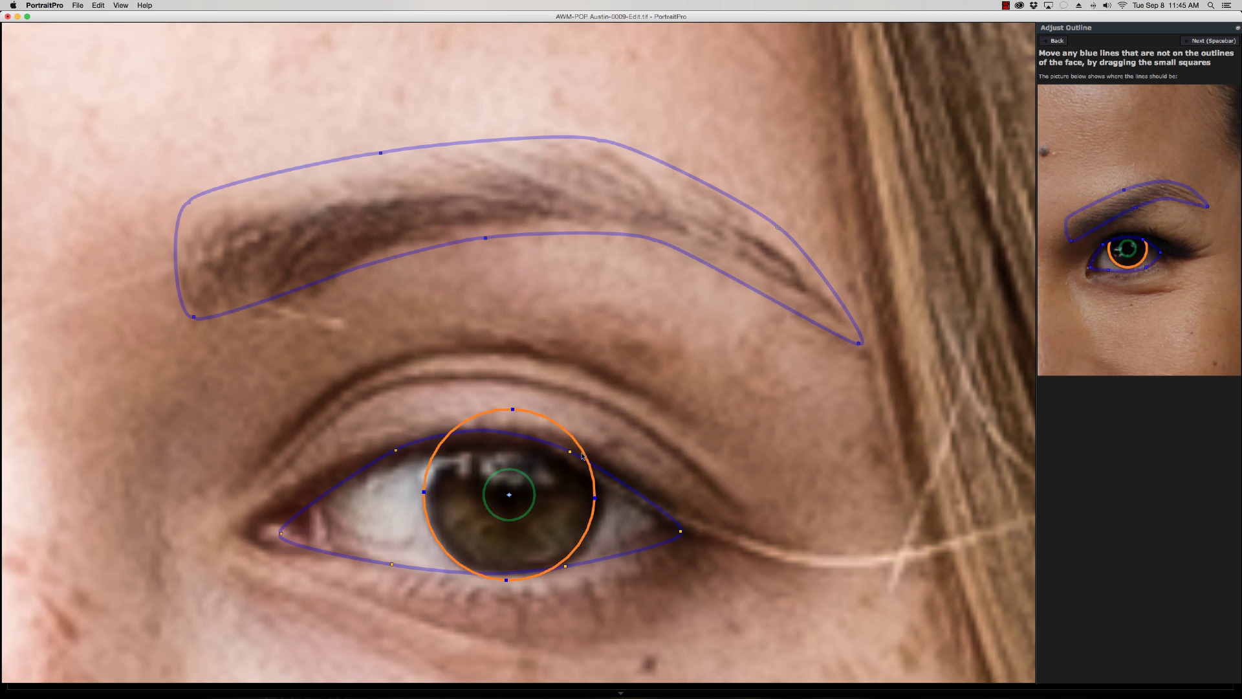
- Fit the subject's left eye outline to the lids and both corners, and center the iris and pupil circles
left_click_drag(569, 451, 571, 456)
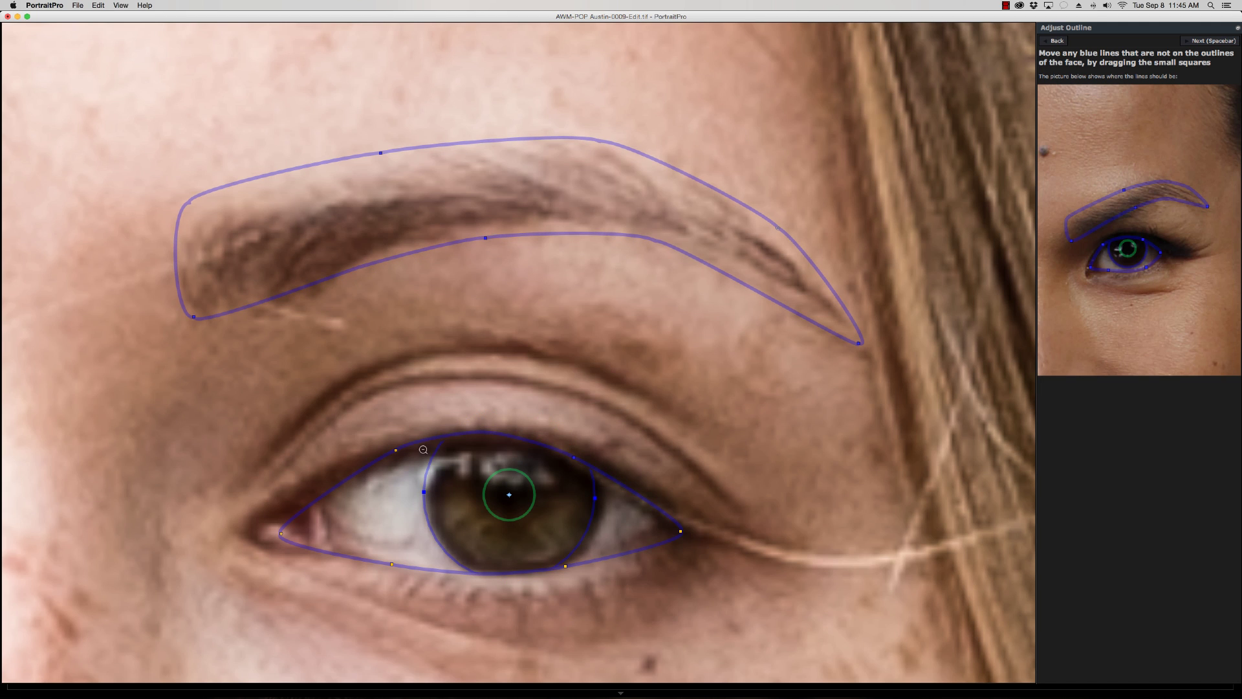
left_click_drag(395, 449, 398, 456)
left_click_drag(281, 534, 305, 518)
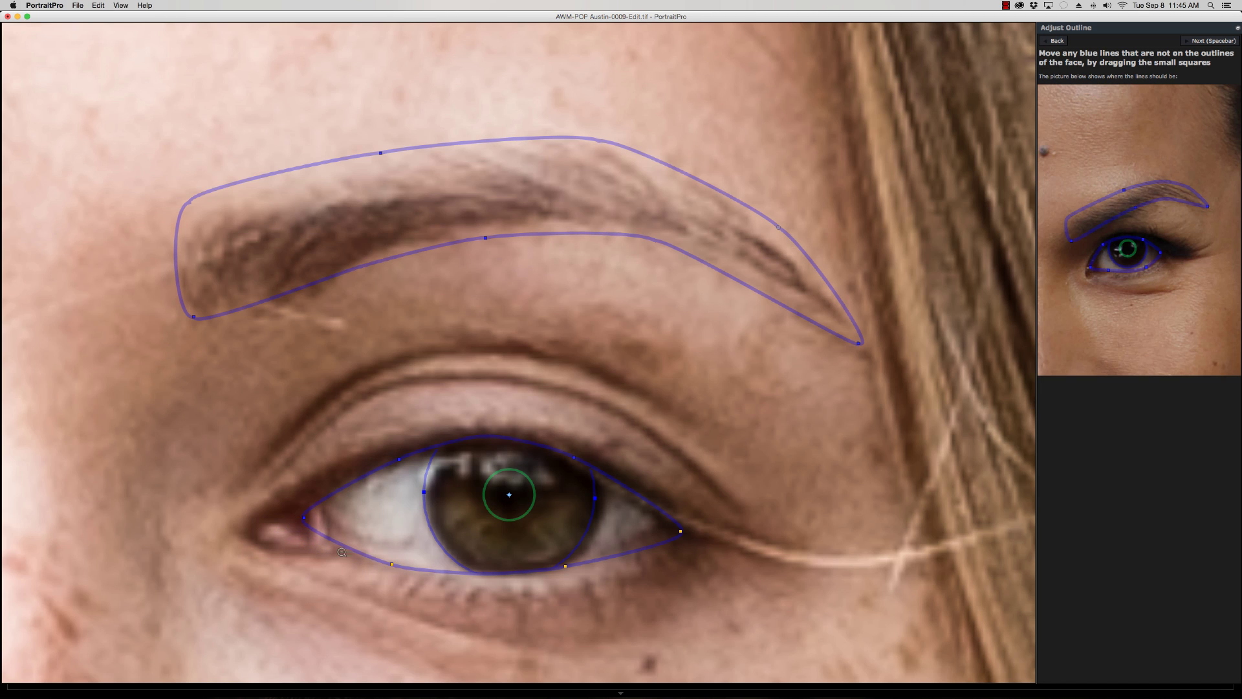
left_click_drag(392, 564, 396, 561)
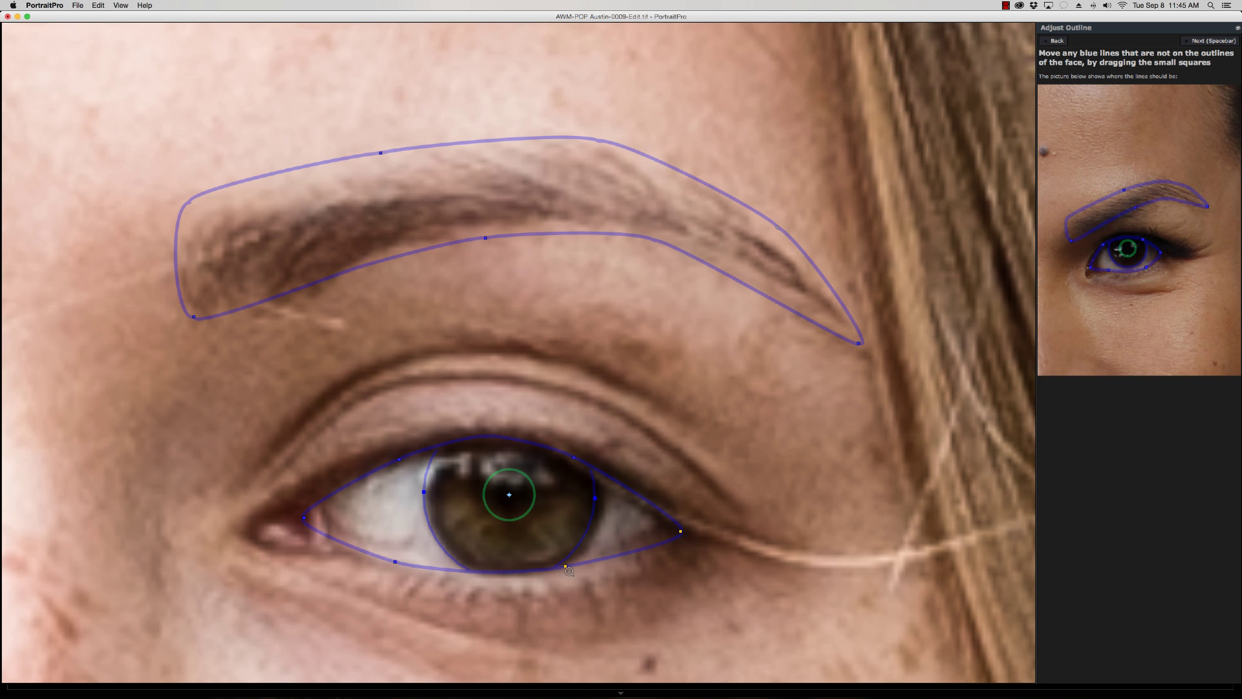
left_click_drag(566, 568, 569, 569)
left_click_drag(682, 532, 661, 526)
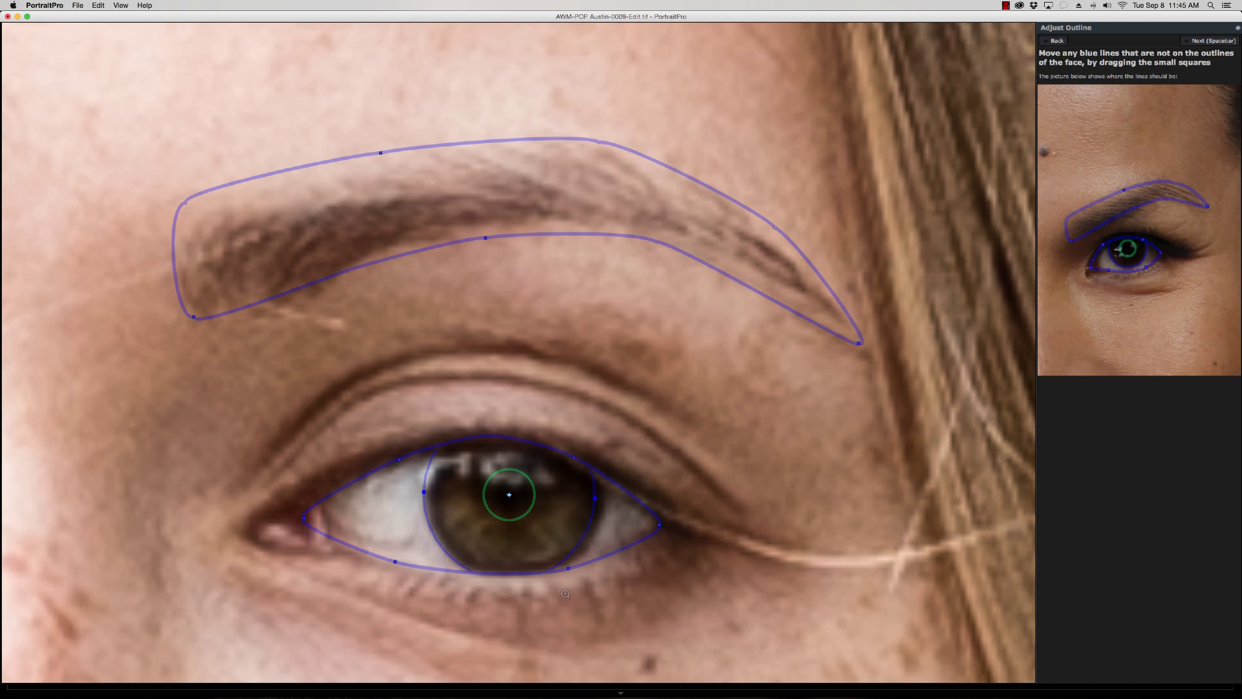
left_click_drag(511, 499, 510, 498)
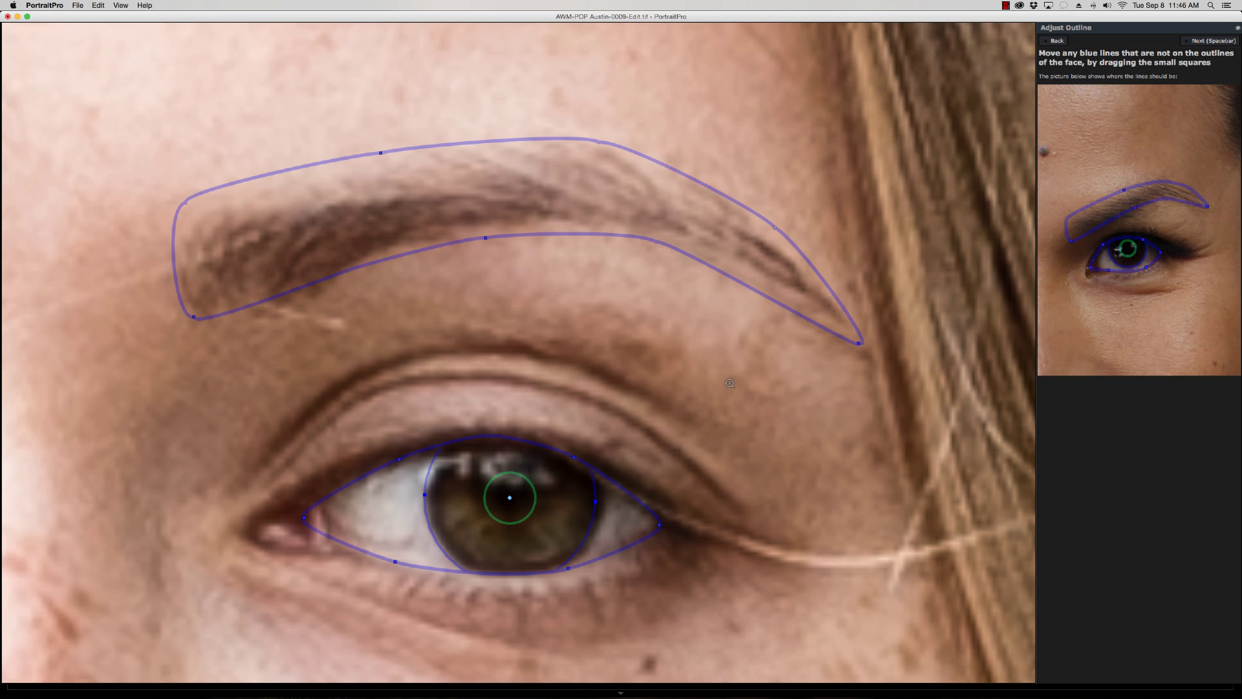
- Advance to the subject's right eye and fit its eyebrow outline closely around the brow, from inner end to hairline
key("space")
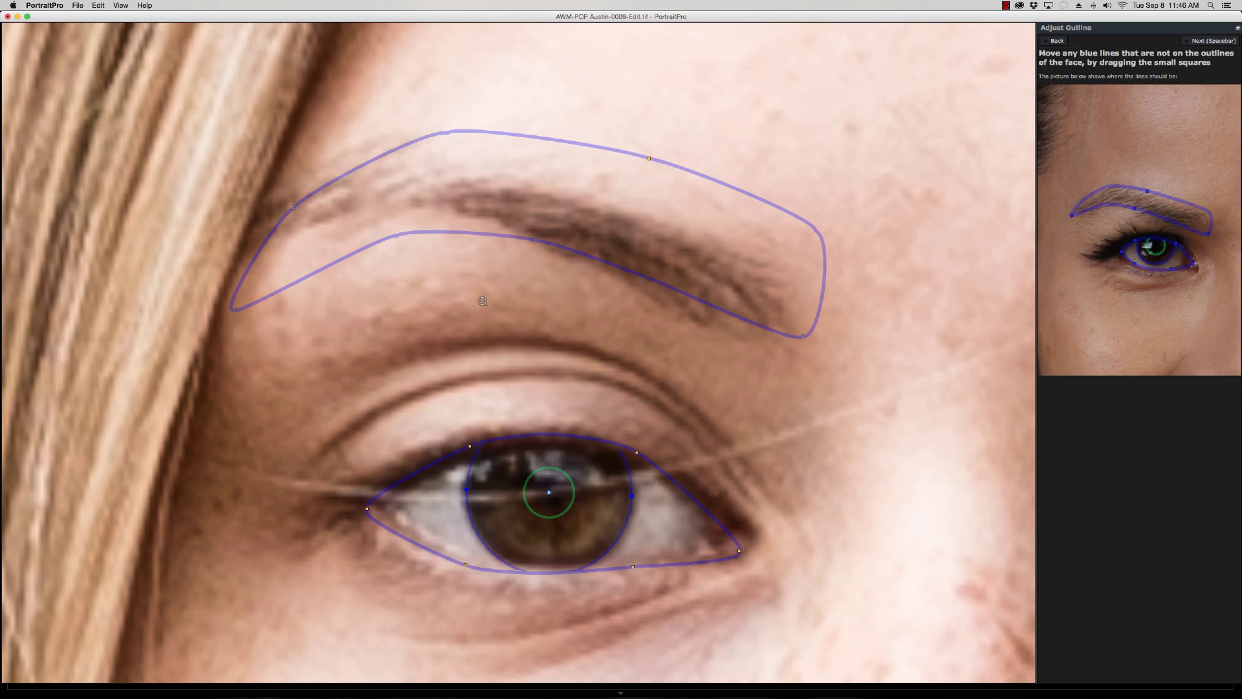
left_click_drag(803, 335, 768, 354)
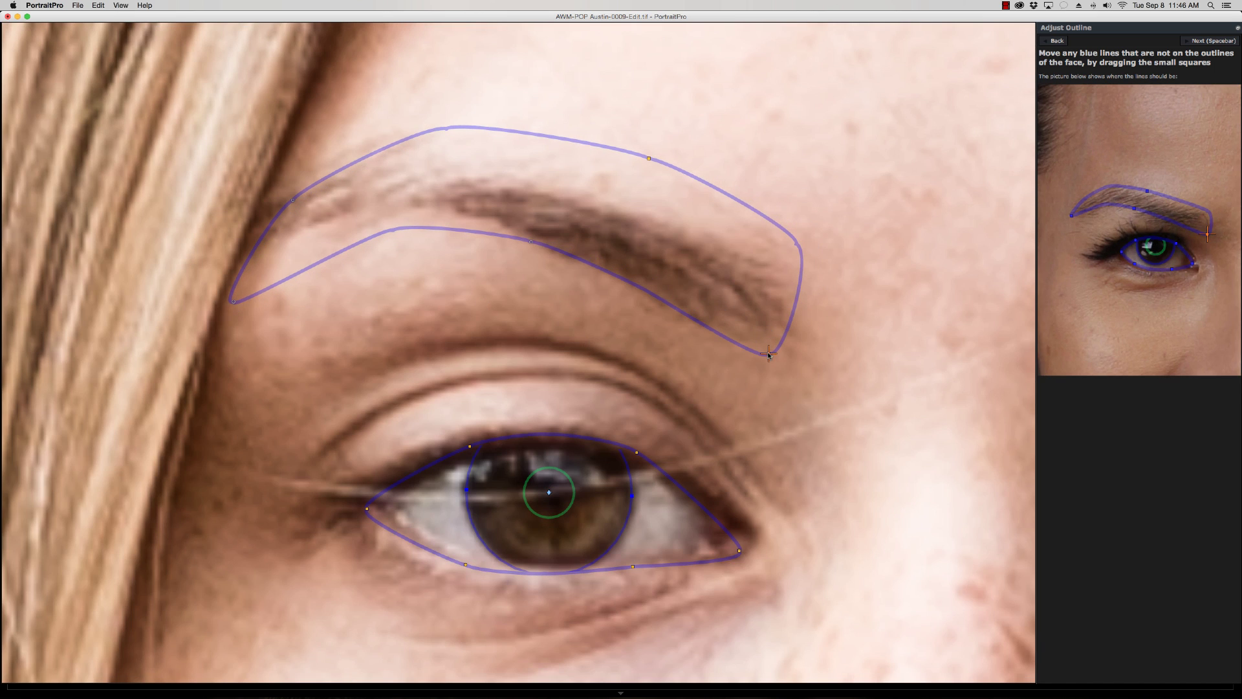
left_click_drag(649, 158, 660, 201)
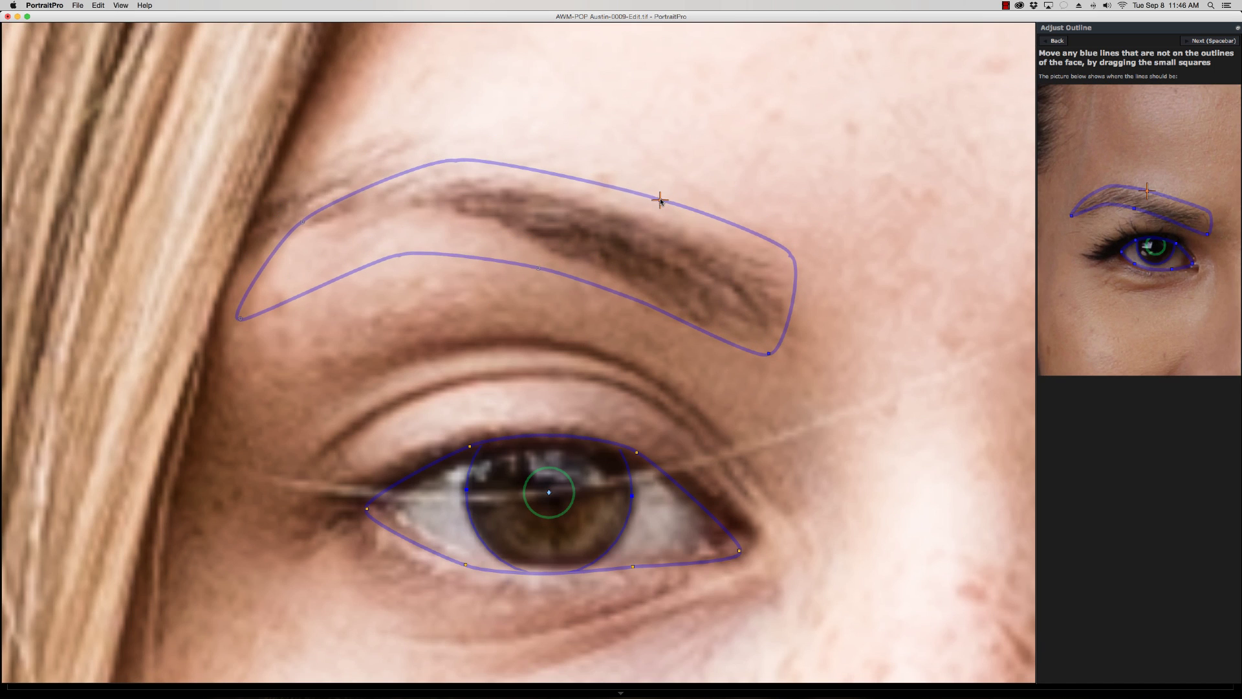
left_click_drag(240, 318, 240, 256)
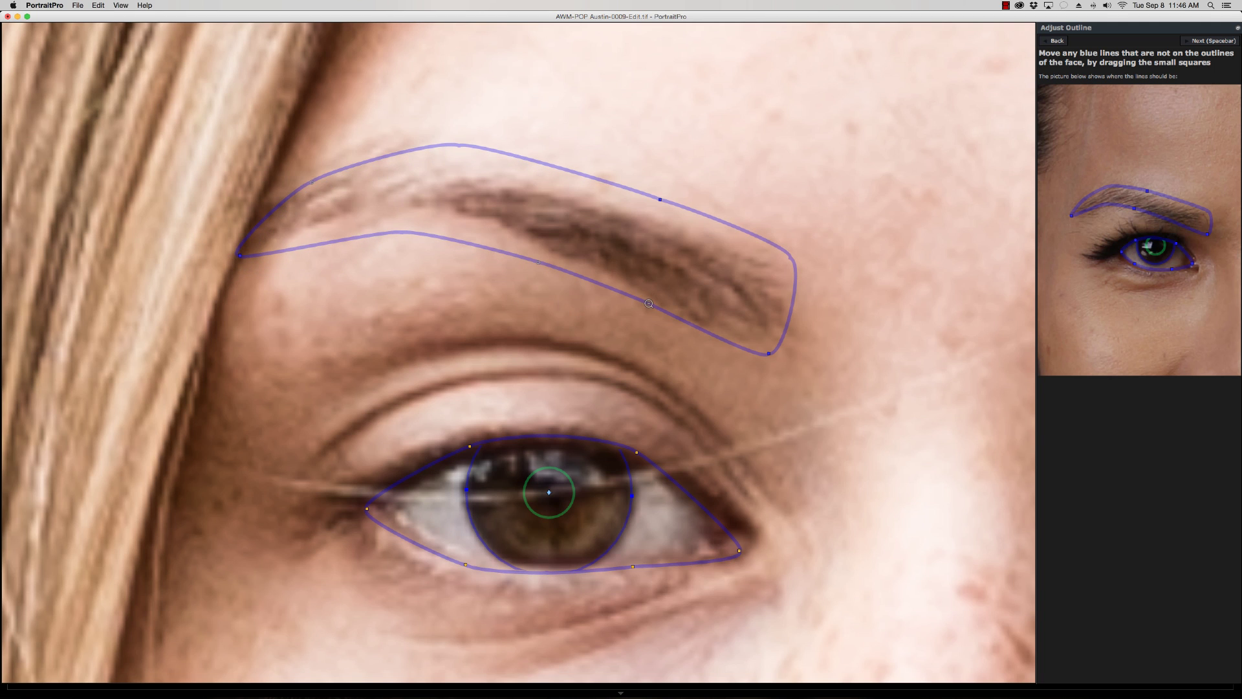
left_click_drag(768, 350, 751, 348)
left_click_drag(660, 200, 678, 213)
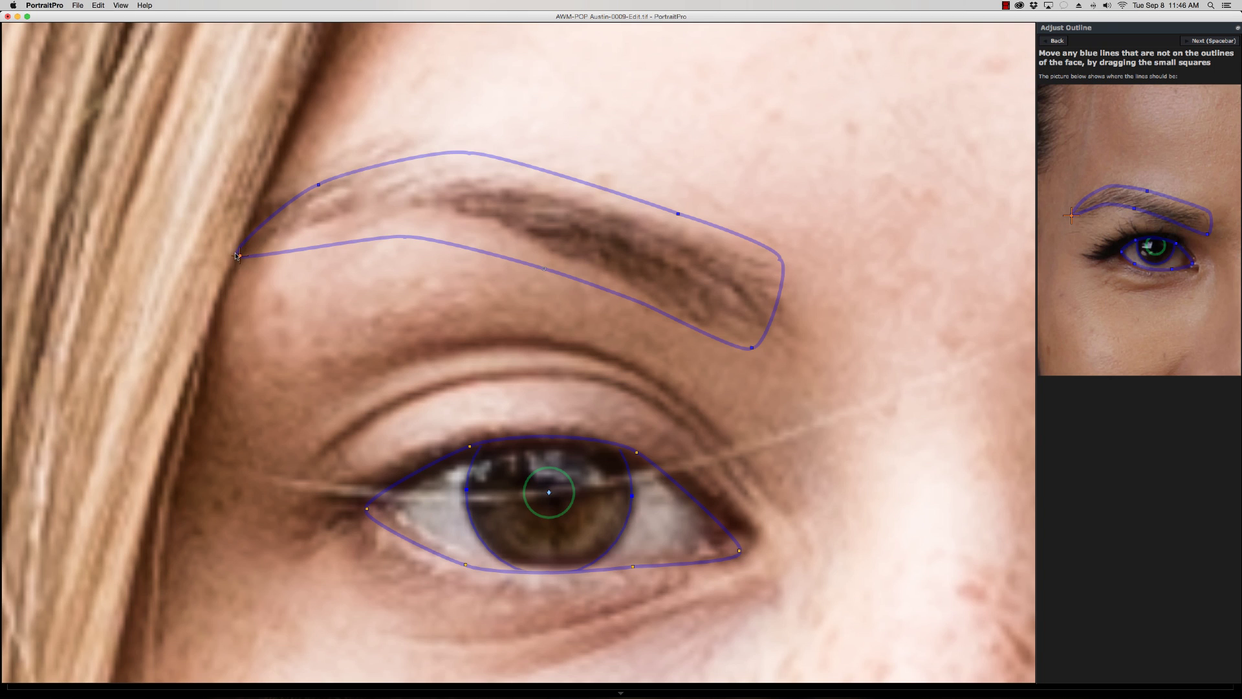
left_click_drag(239, 256, 244, 242)
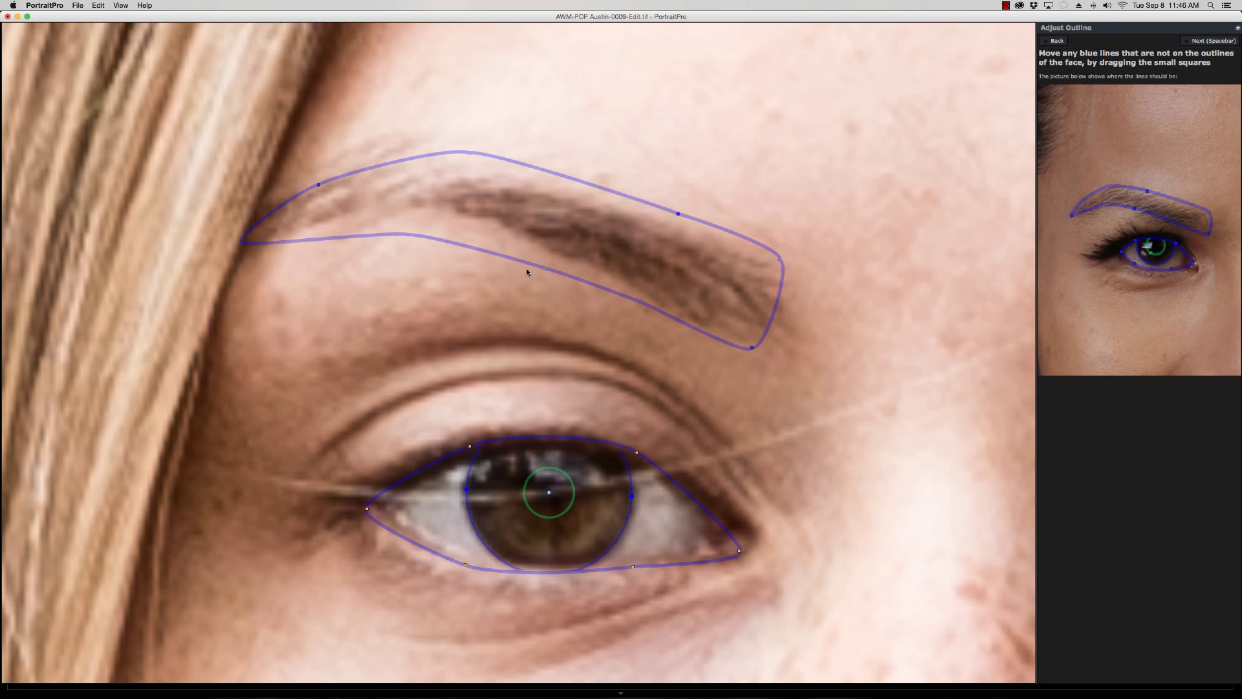
left_click_drag(543, 269, 539, 251)
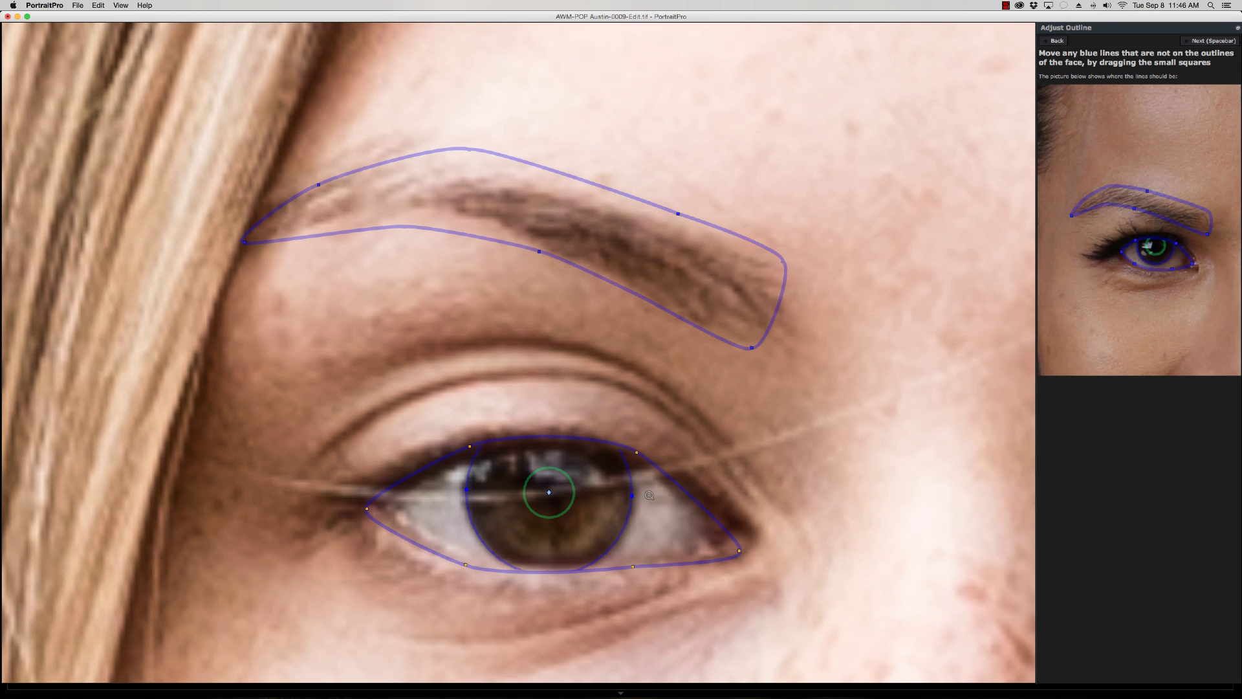
- Fit the subject's right eye outline to the upper and lower lids and both eye corners
left_click_drag(737, 551, 712, 536)
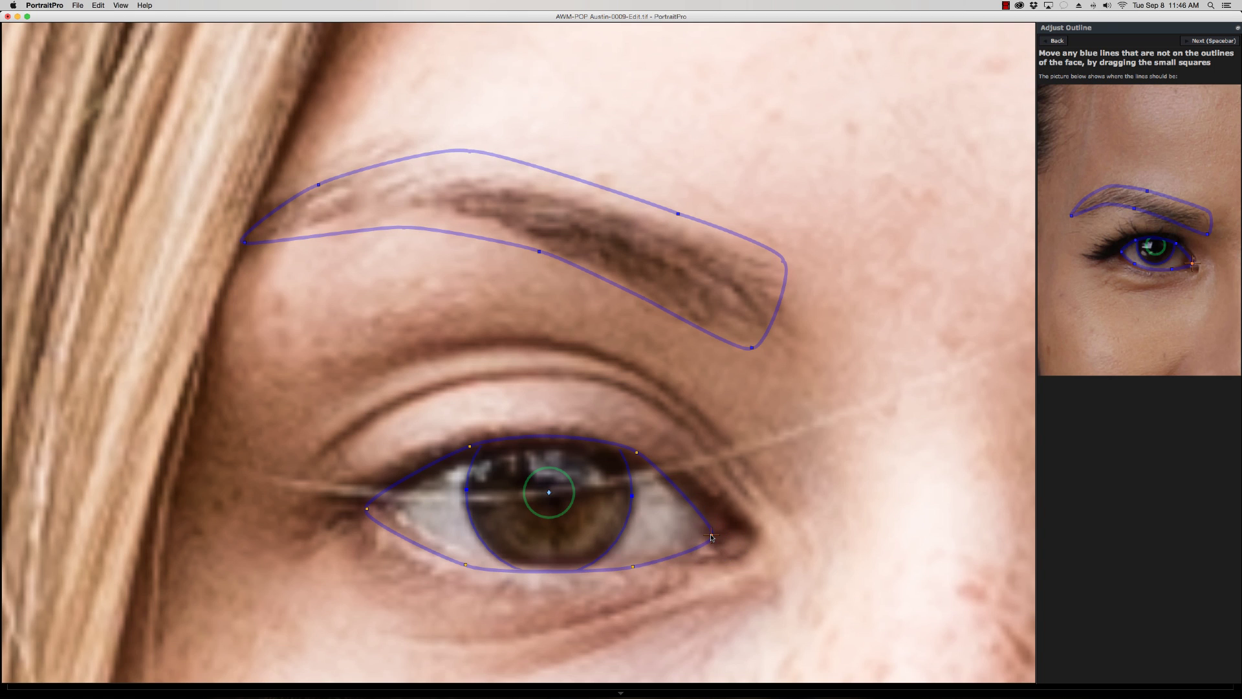
left_click_drag(632, 566, 631, 564)
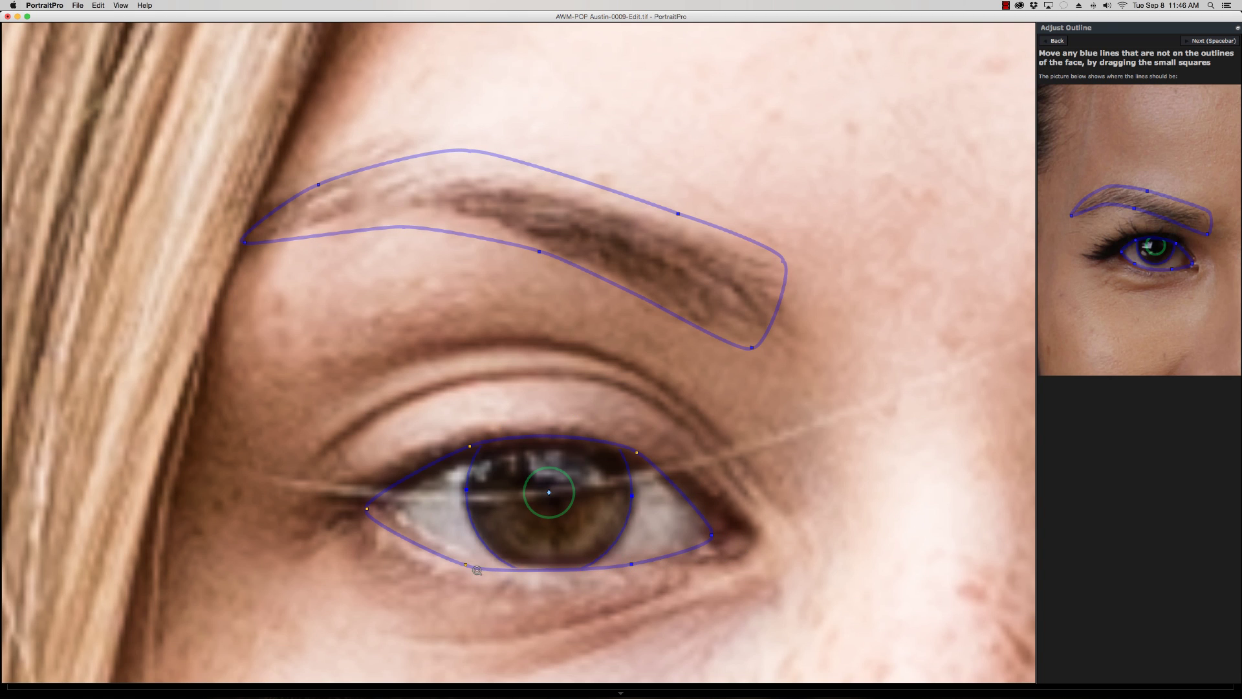
left_click_drag(466, 564, 469, 562)
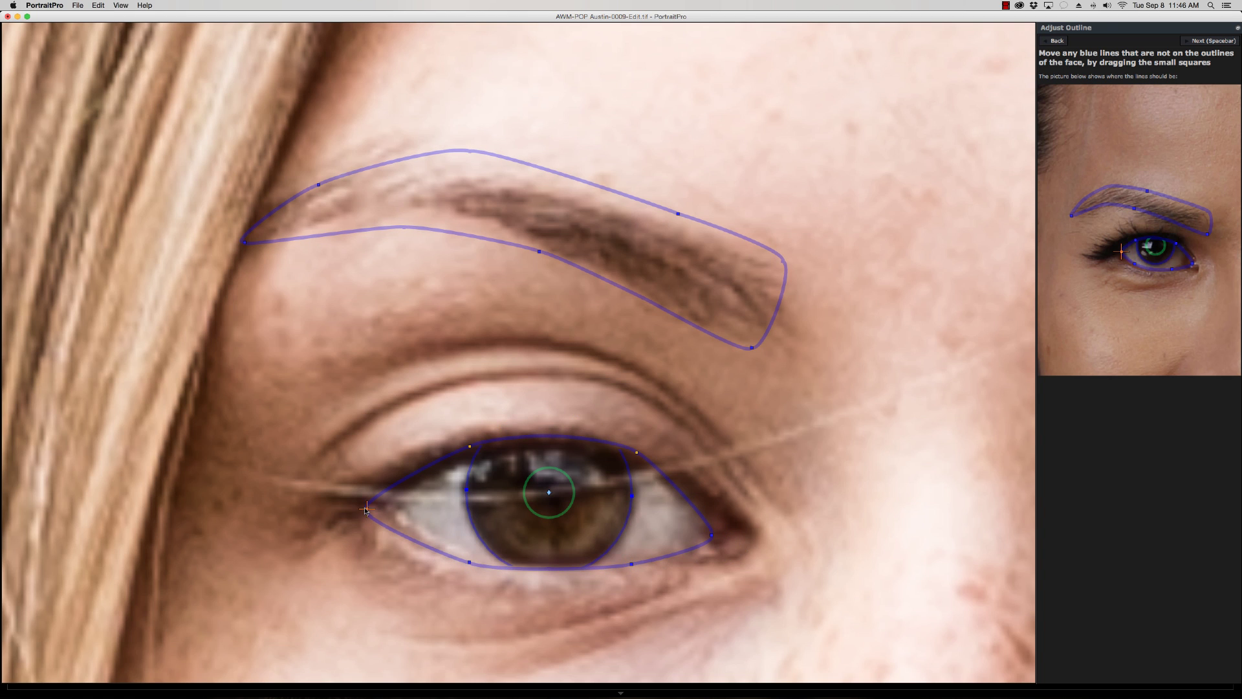
left_click_drag(367, 509, 390, 511)
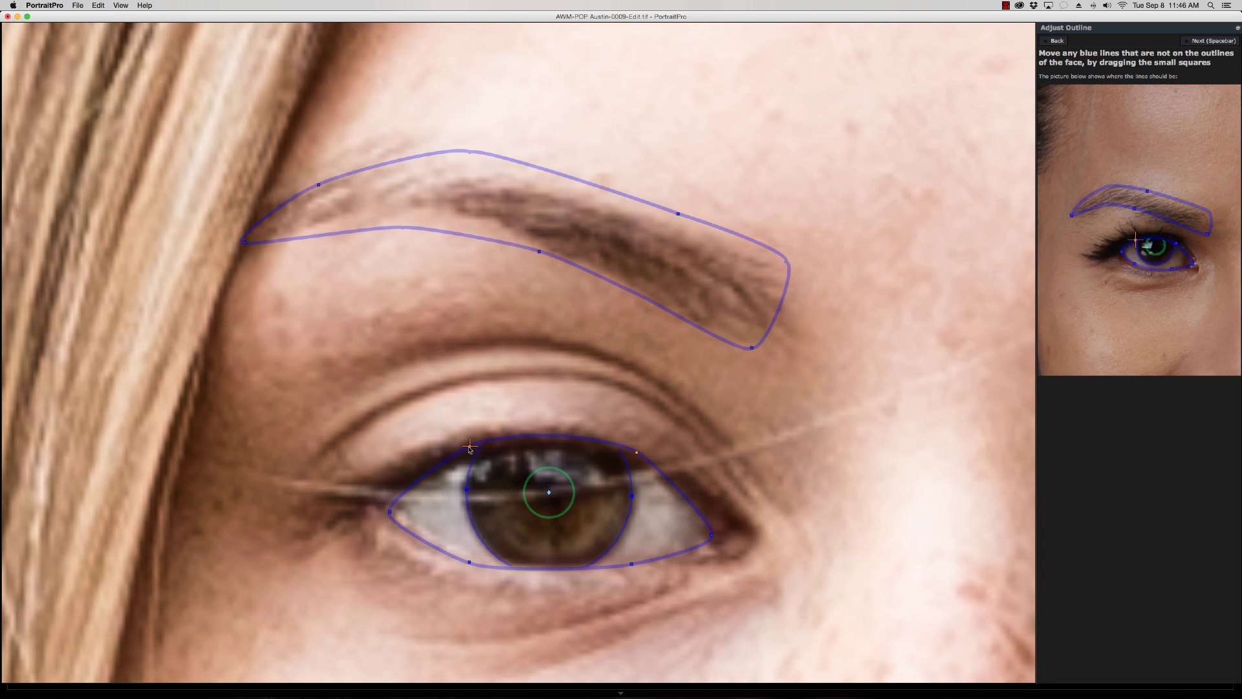
left_click_drag(469, 446, 471, 462)
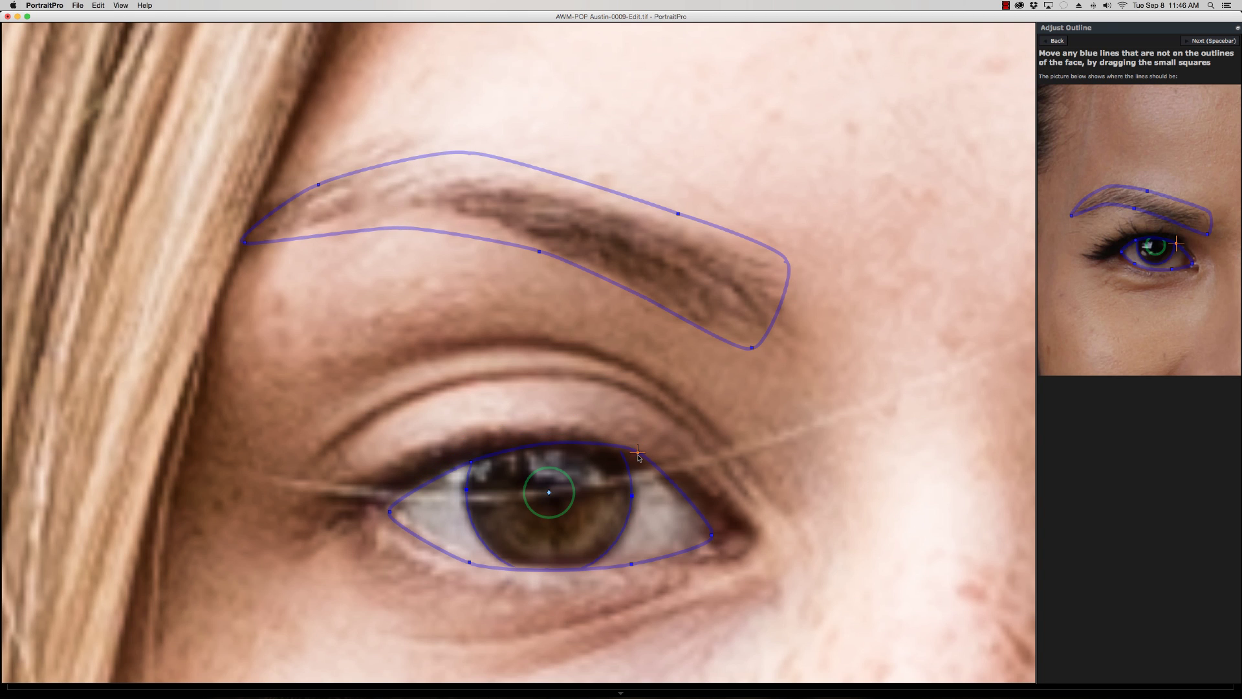
left_click_drag(638, 452, 636, 460)
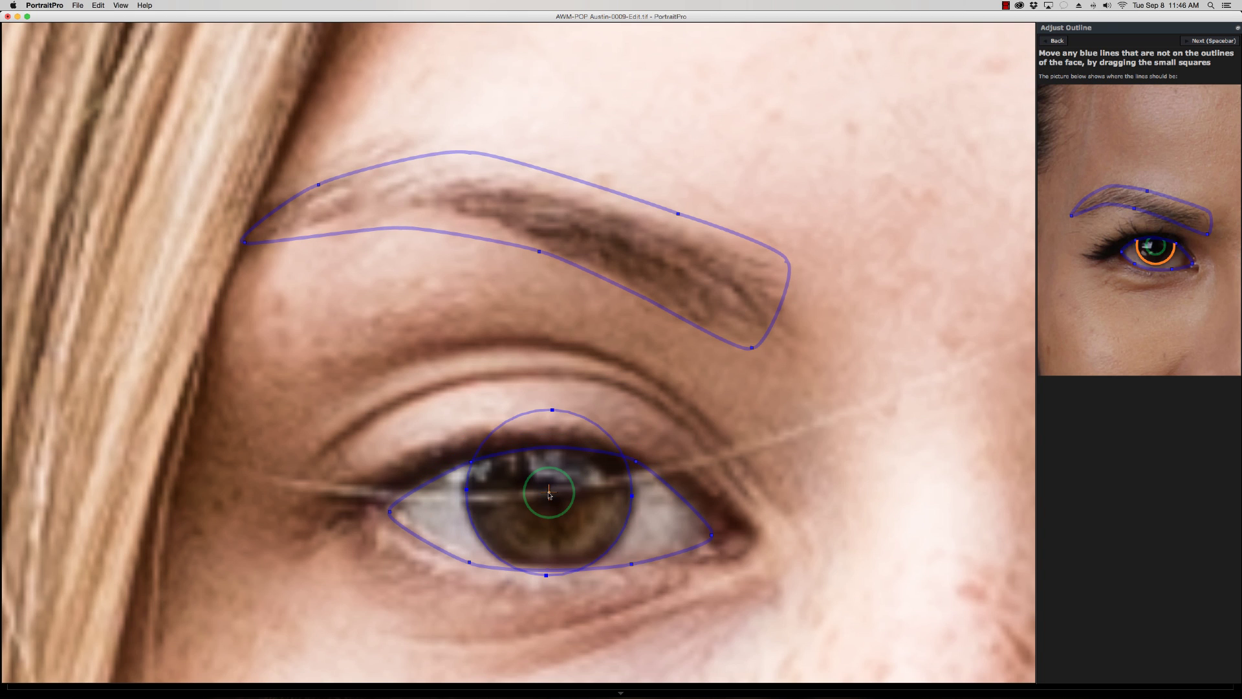
- Advance to the nose and mouth outlines and fit the nose outline to the tip and the outer edges of both nostrils
left_click(874, 435)
left_click(593, 406)
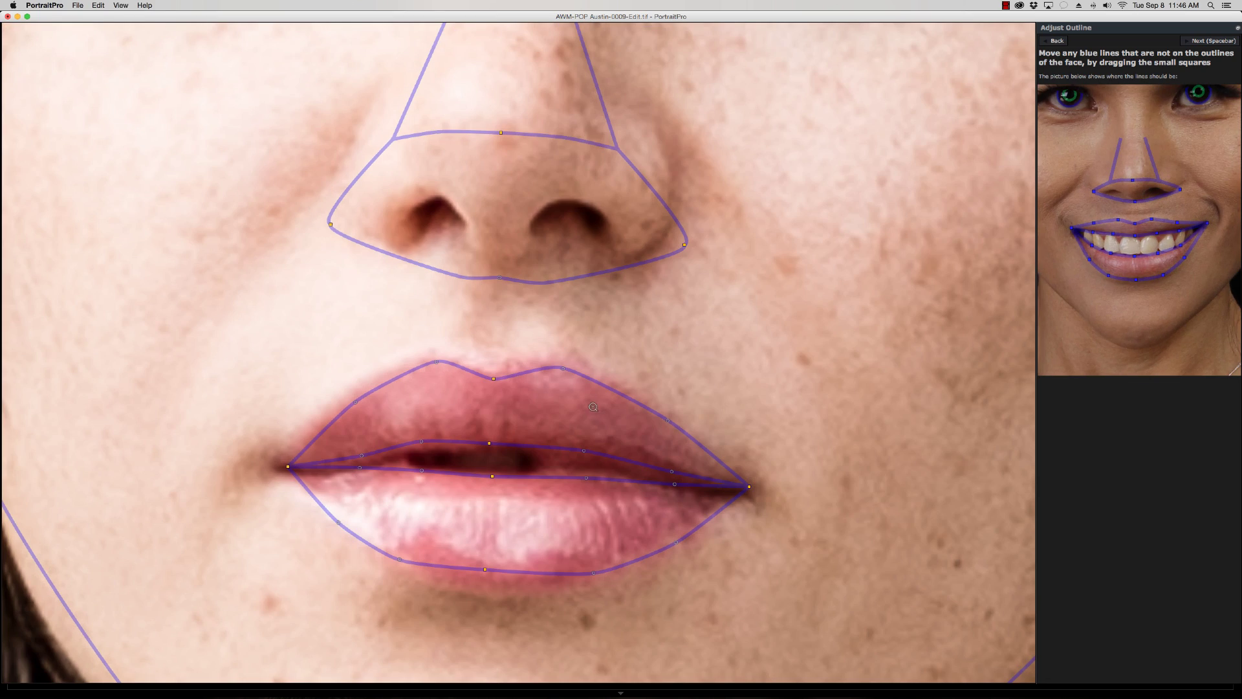
left_click_drag(502, 140, 508, 149)
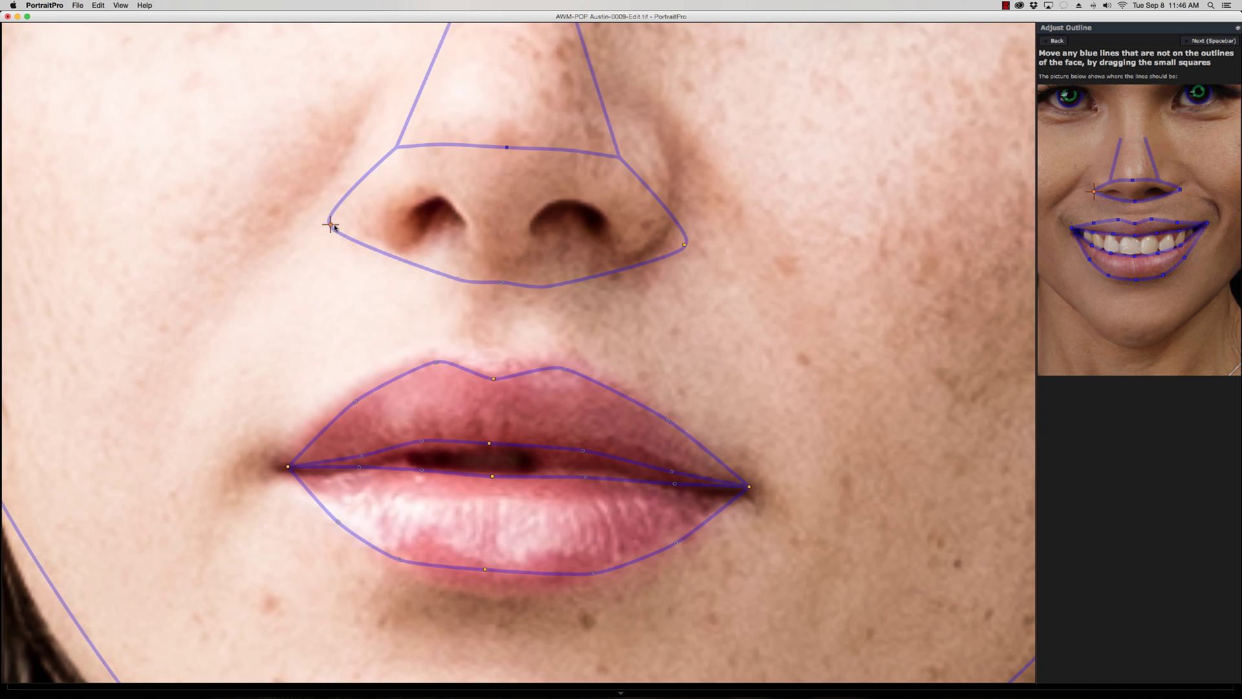
left_click_drag(332, 223, 338, 220)
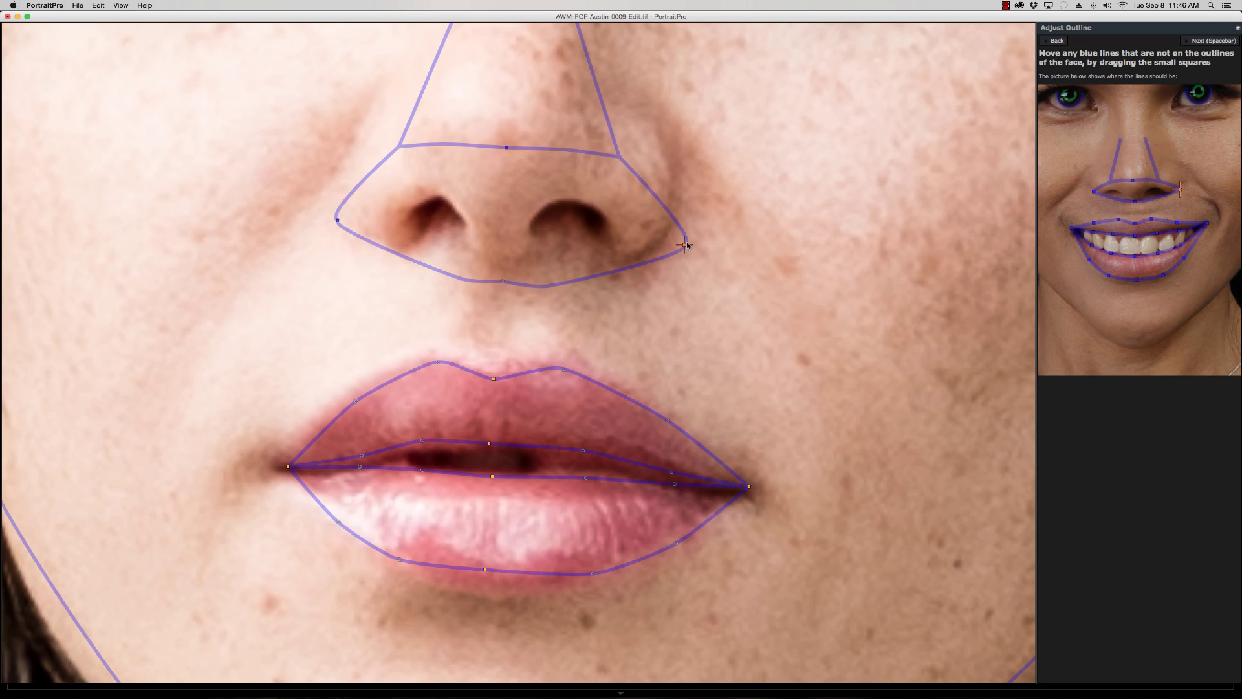
left_click_drag(685, 245, 682, 236)
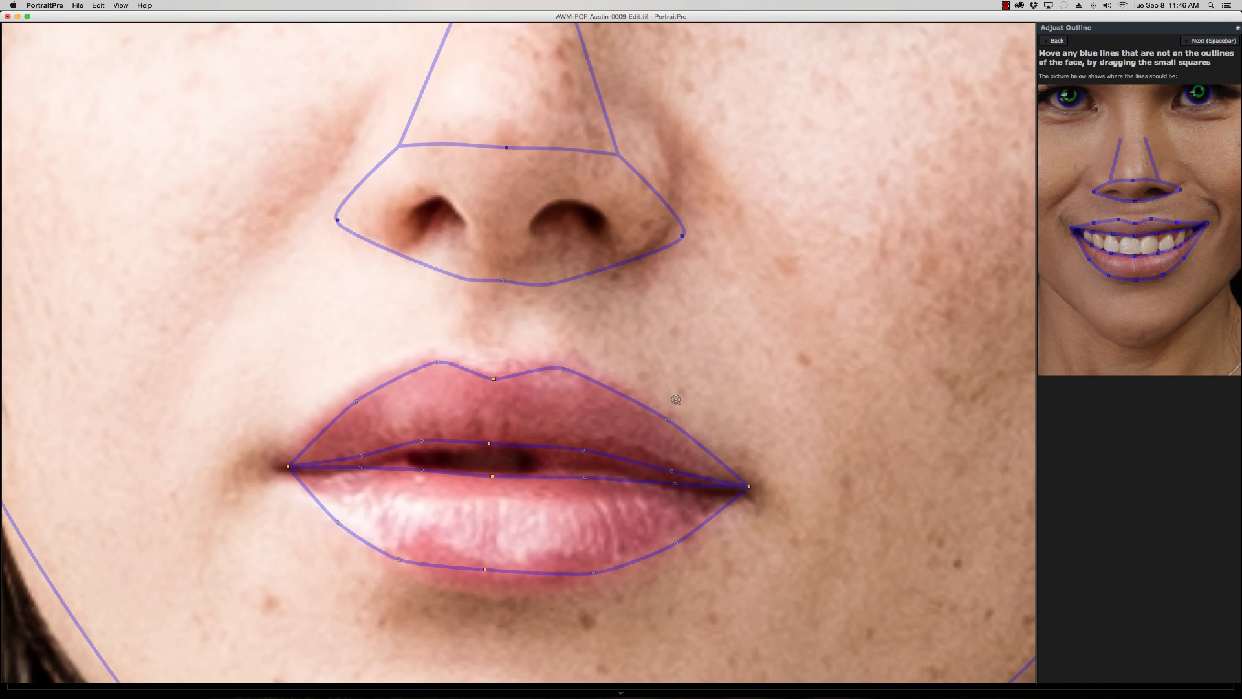
- Close the gap between the inner lip lines along the mouth opening and move both outline corners onto the mouth corners
left_click_drag(490, 444, 491, 478)
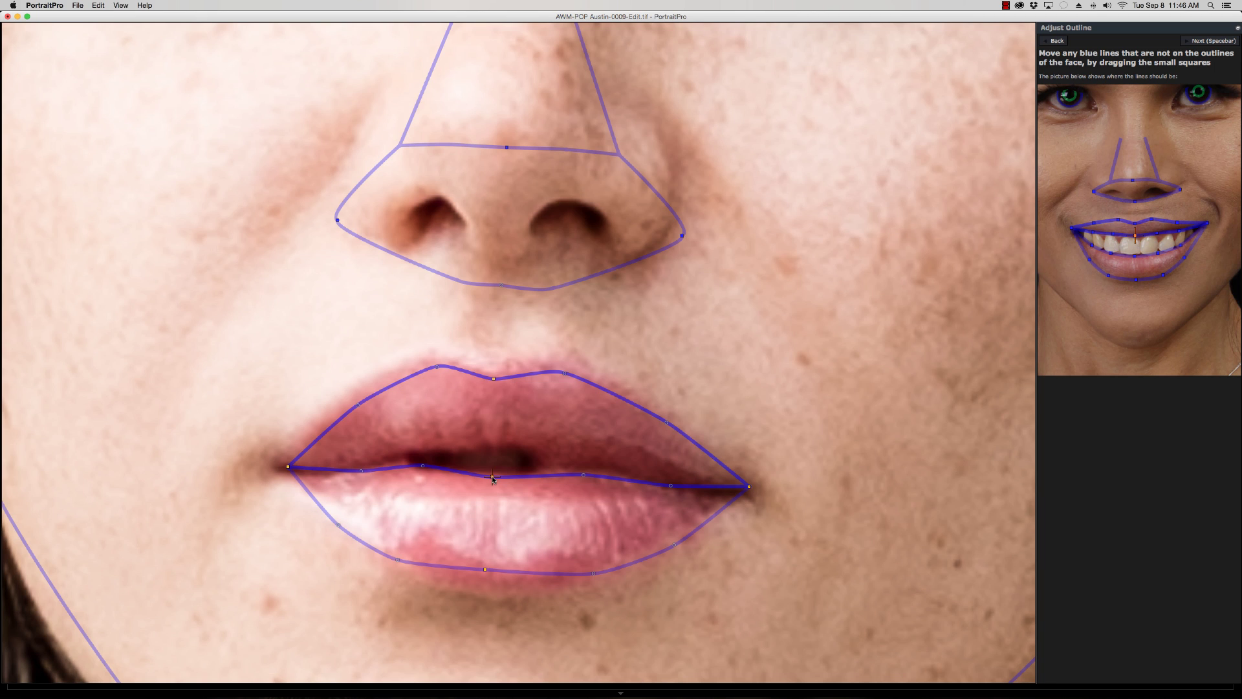
left_click_drag(585, 477, 585, 472)
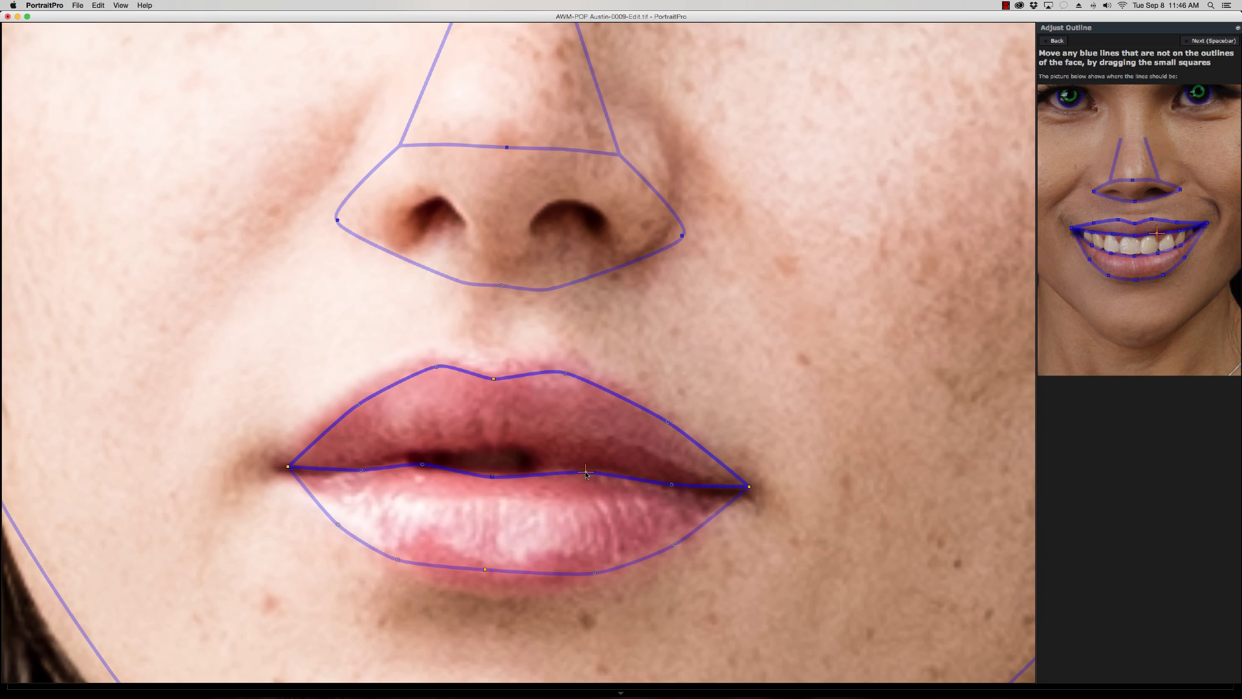
left_click_drag(492, 479, 493, 475)
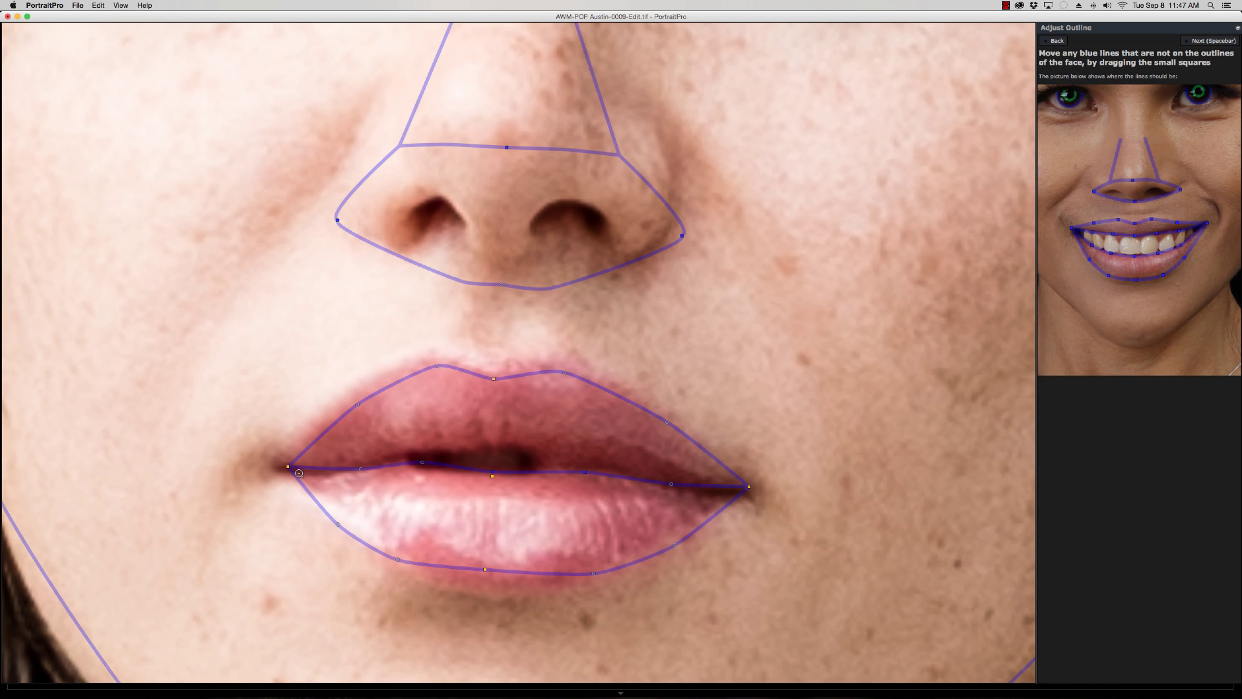
left_click_drag(288, 466, 281, 466)
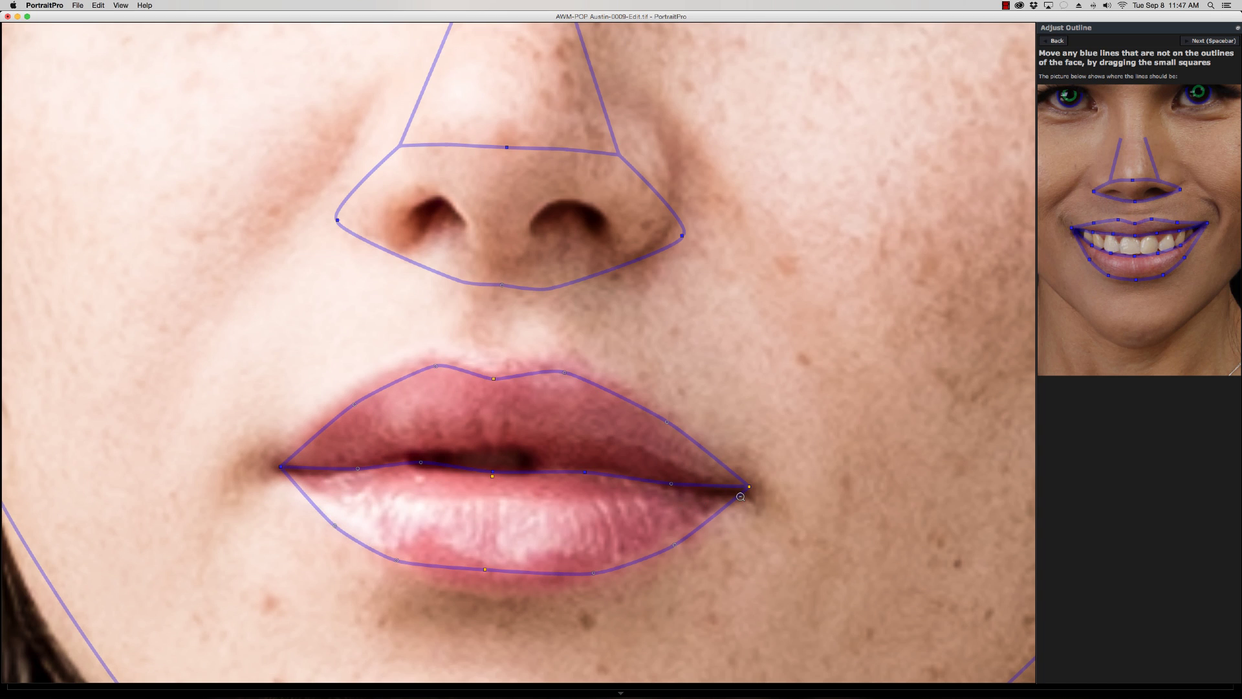
left_click_drag(749, 486, 748, 494)
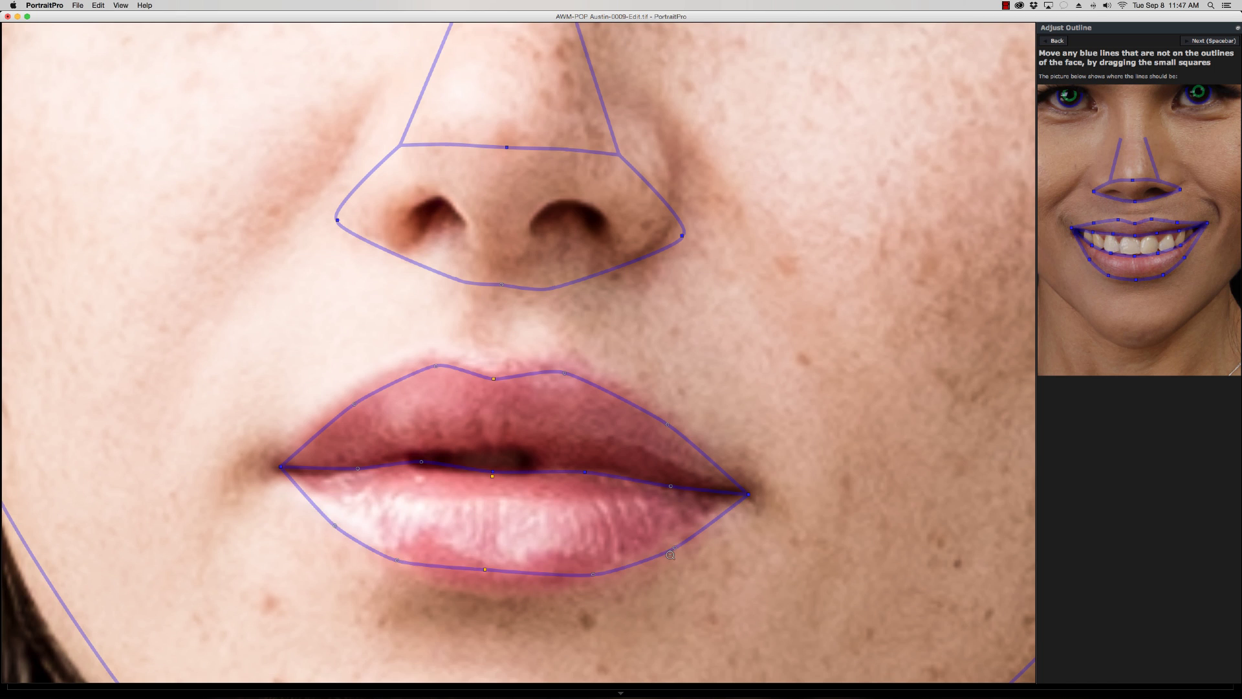
- Fit the lower lip outline to the lip's bottom edge and both sides
left_click_drag(675, 547, 670, 542)
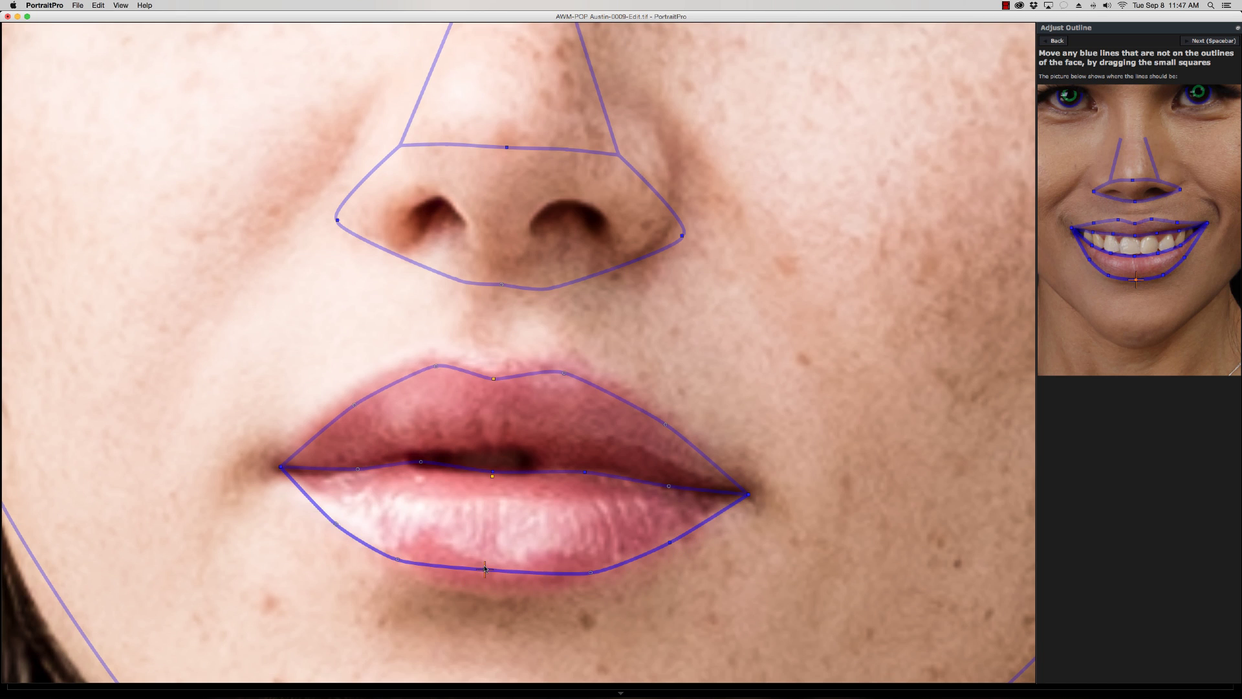
left_click_drag(487, 570, 492, 591)
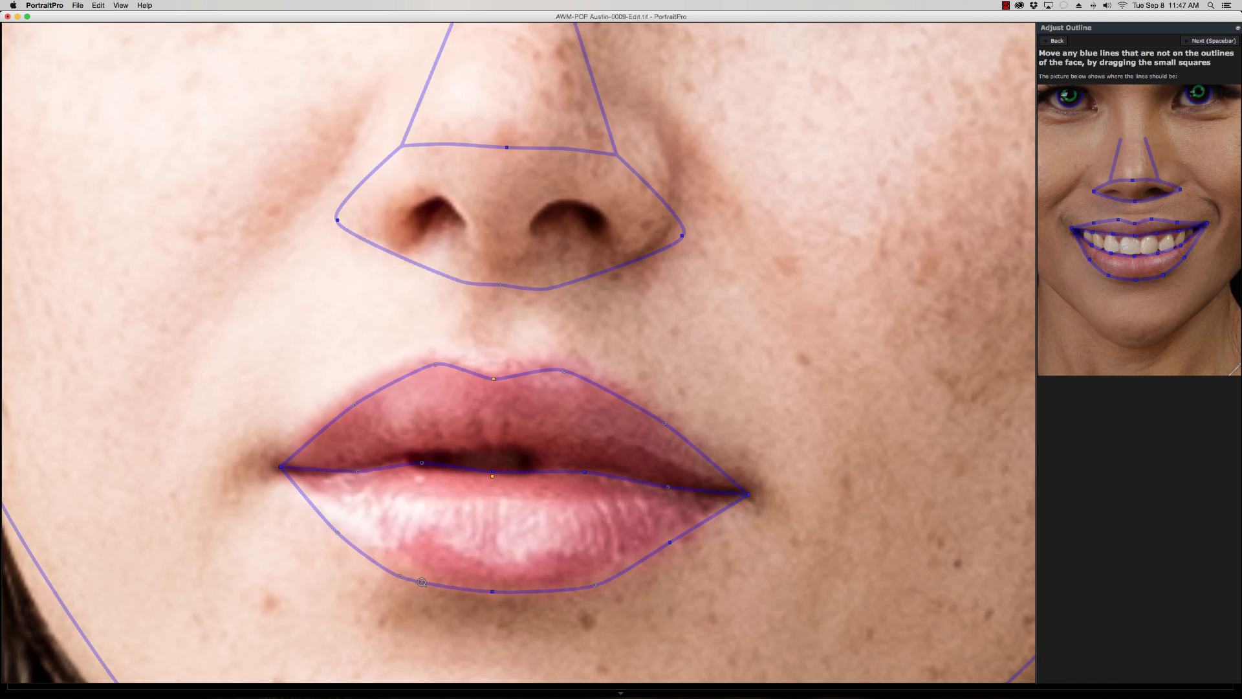
left_click_drag(401, 576, 410, 563)
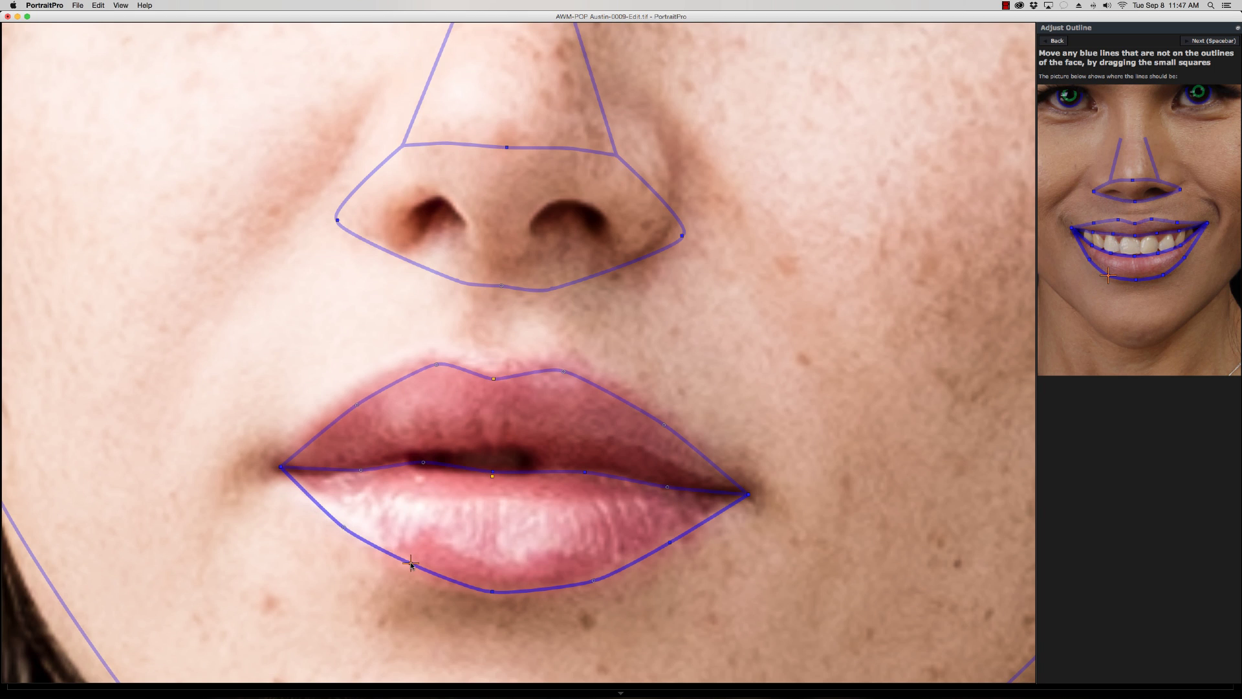
left_click_drag(670, 542, 660, 543)
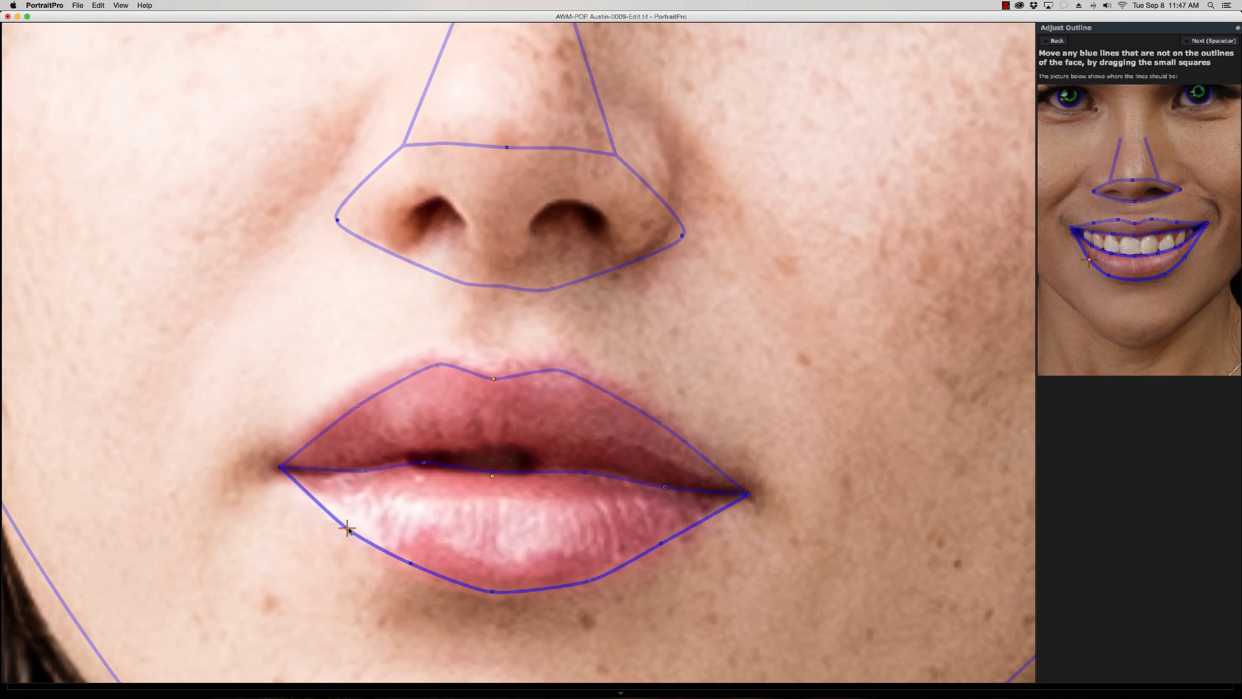
- Raise the line between the lips slightly and fit the upper lip's outer edge on the subject's right side
left_click_drag(366, 470, 366, 466)
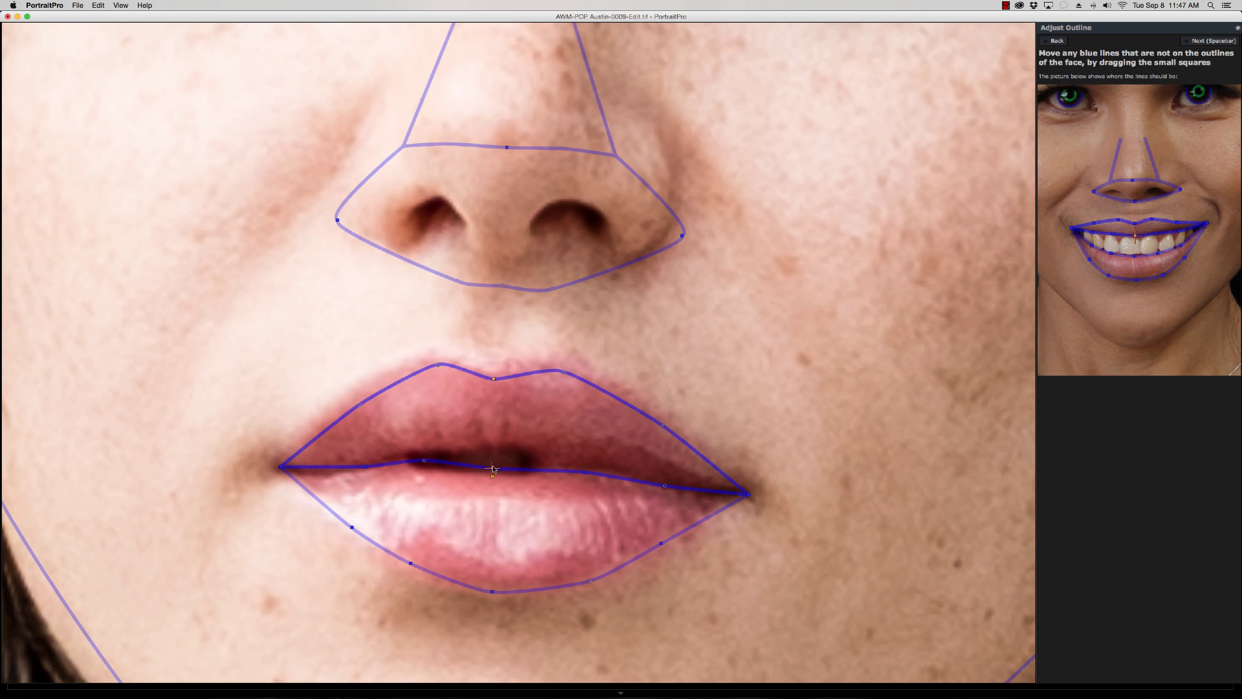
left_click_drag(492, 473, 493, 466)
left_click_drag(588, 473, 587, 469)
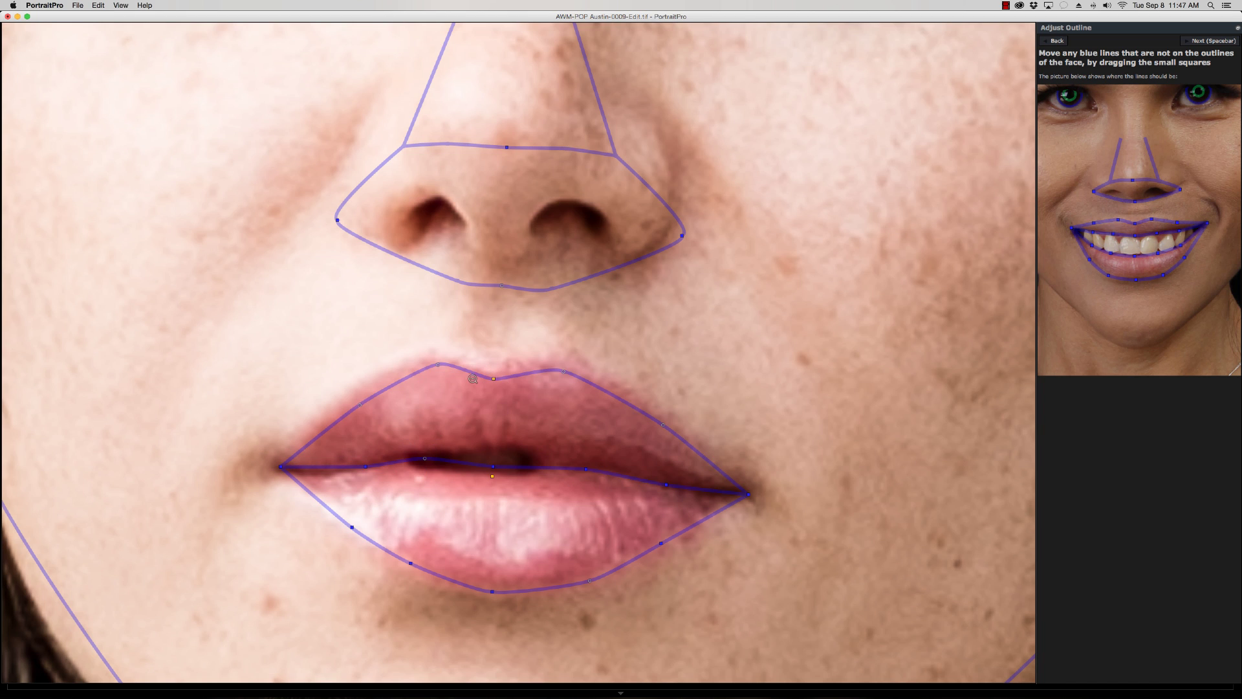
left_click_drag(360, 405, 354, 399)
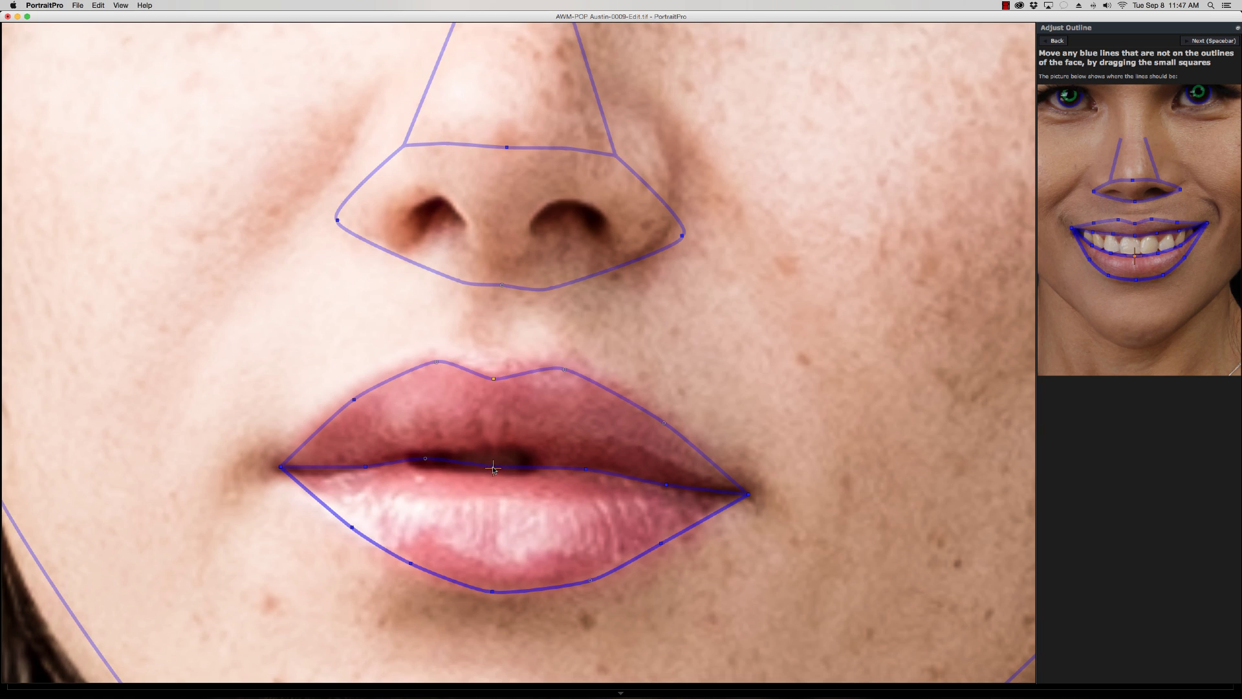
- Advance to the whole face and fit the face outline along the jaw and both cheeks
left_click(814, 411)
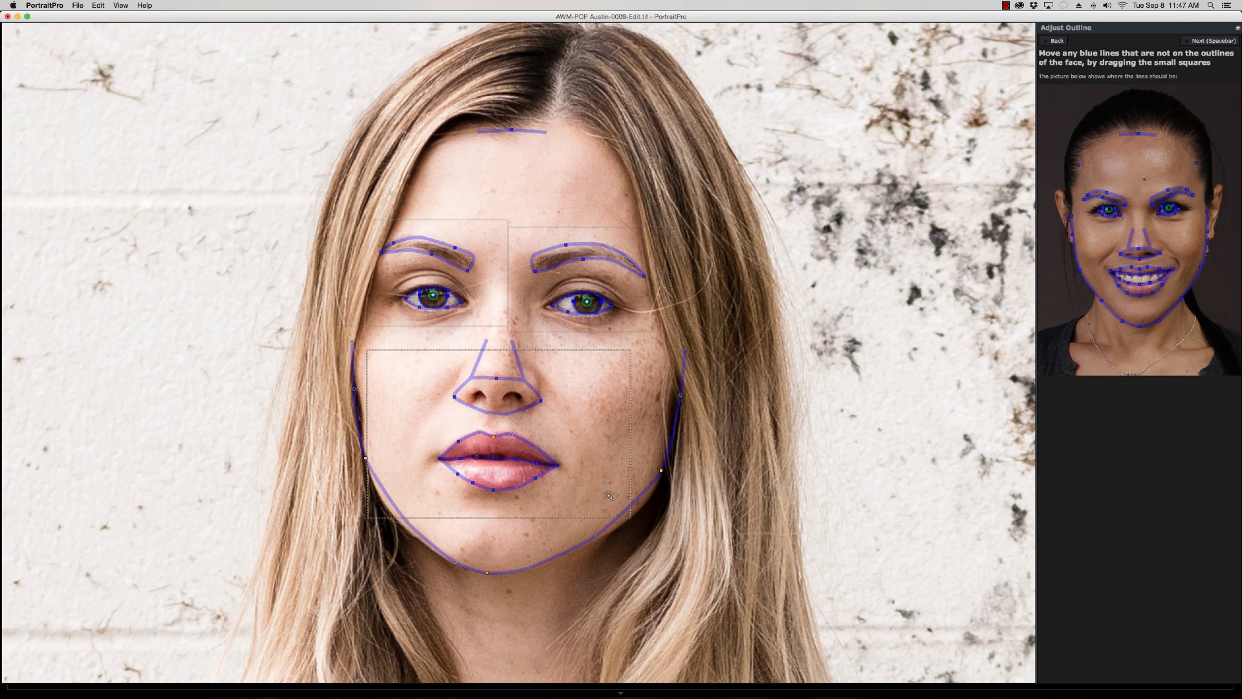
left_click_drag(595, 535, 598, 536)
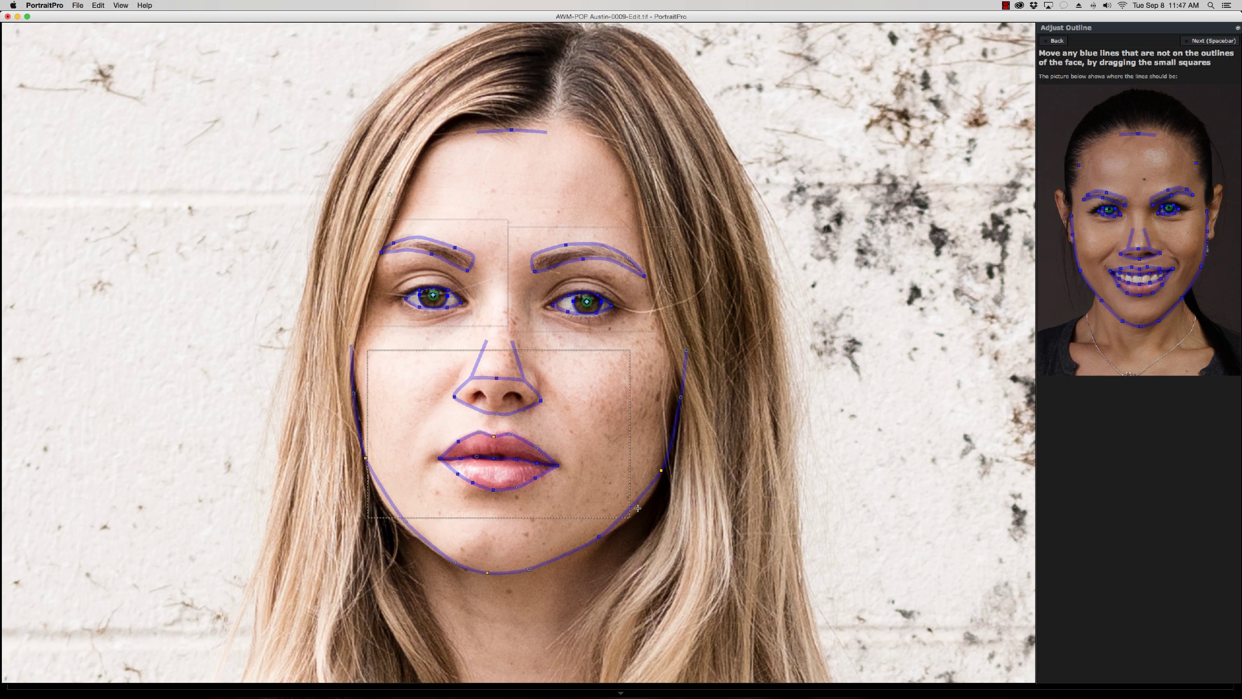
left_click_drag(660, 472, 655, 489)
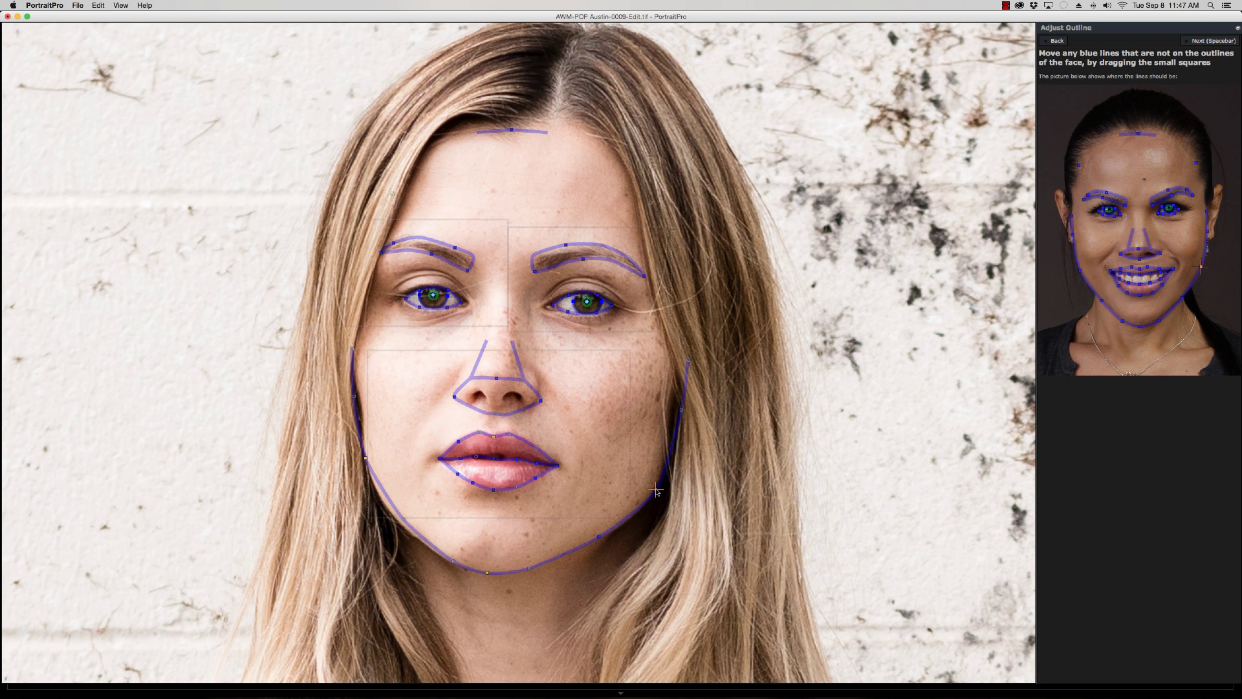
left_click_drag(681, 409, 676, 409)
left_click_drag(404, 519, 397, 519)
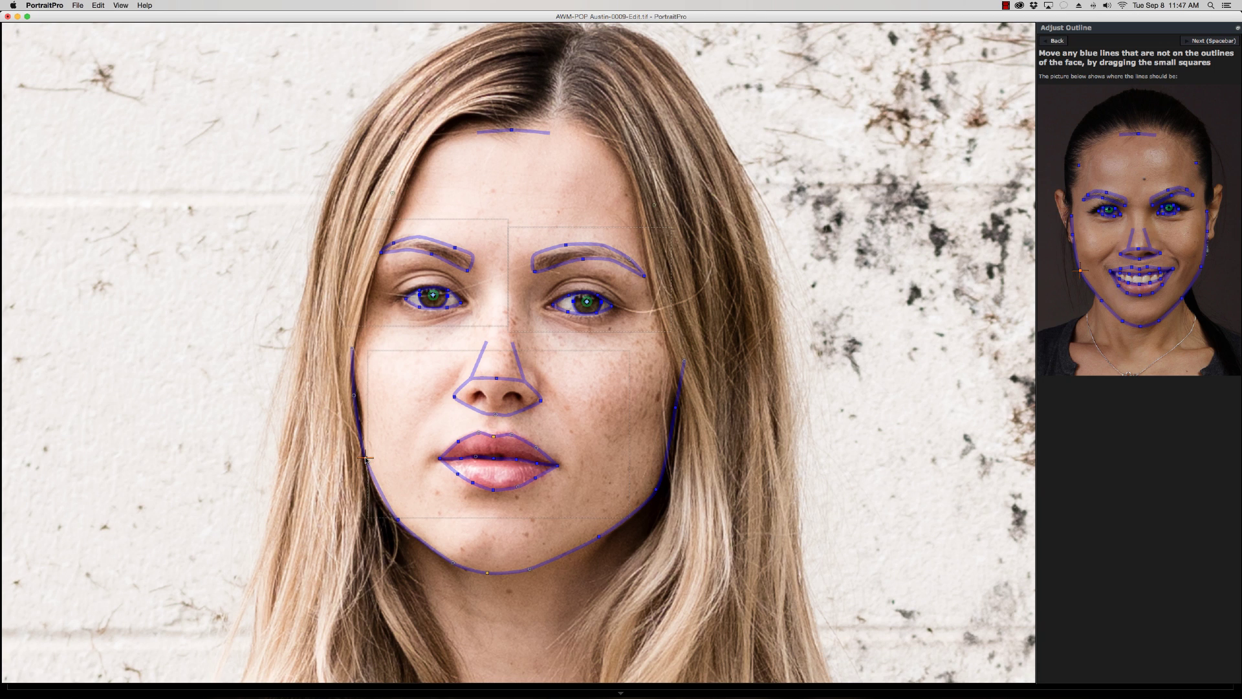
left_click_drag(369, 463, 371, 474)
left_click_drag(353, 401, 360, 400)
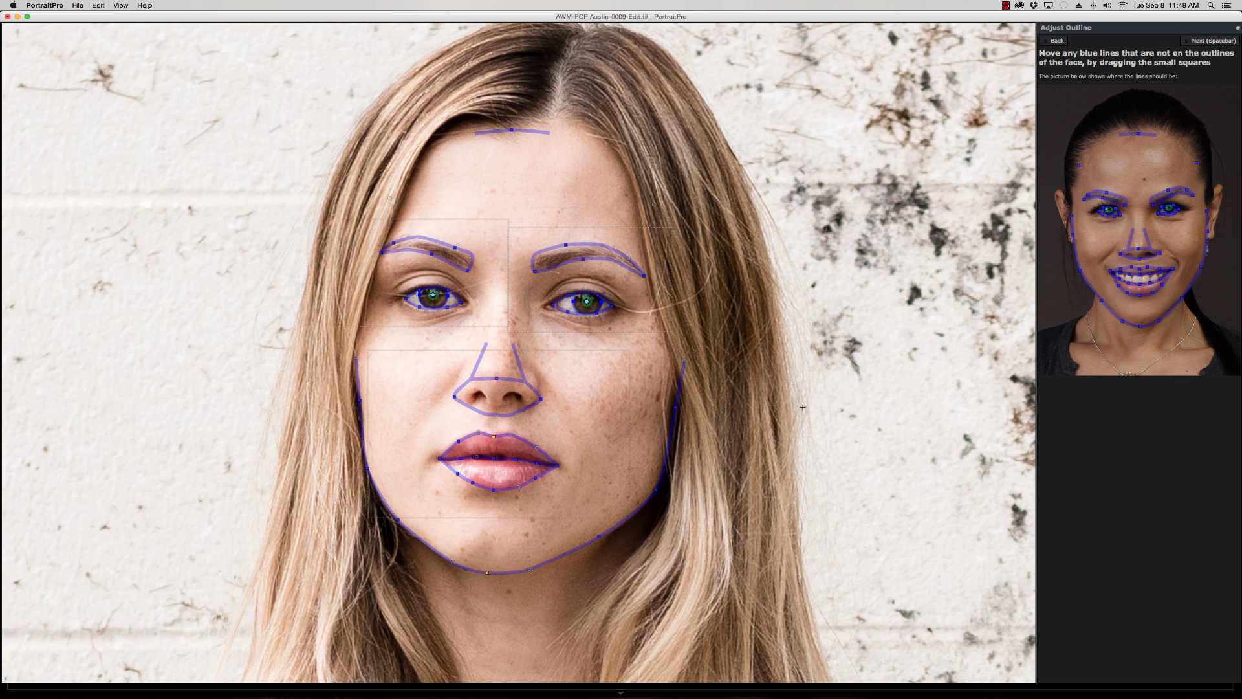
- Accept the face outlines and continue to enhancing the photo
left_click(1212, 40)
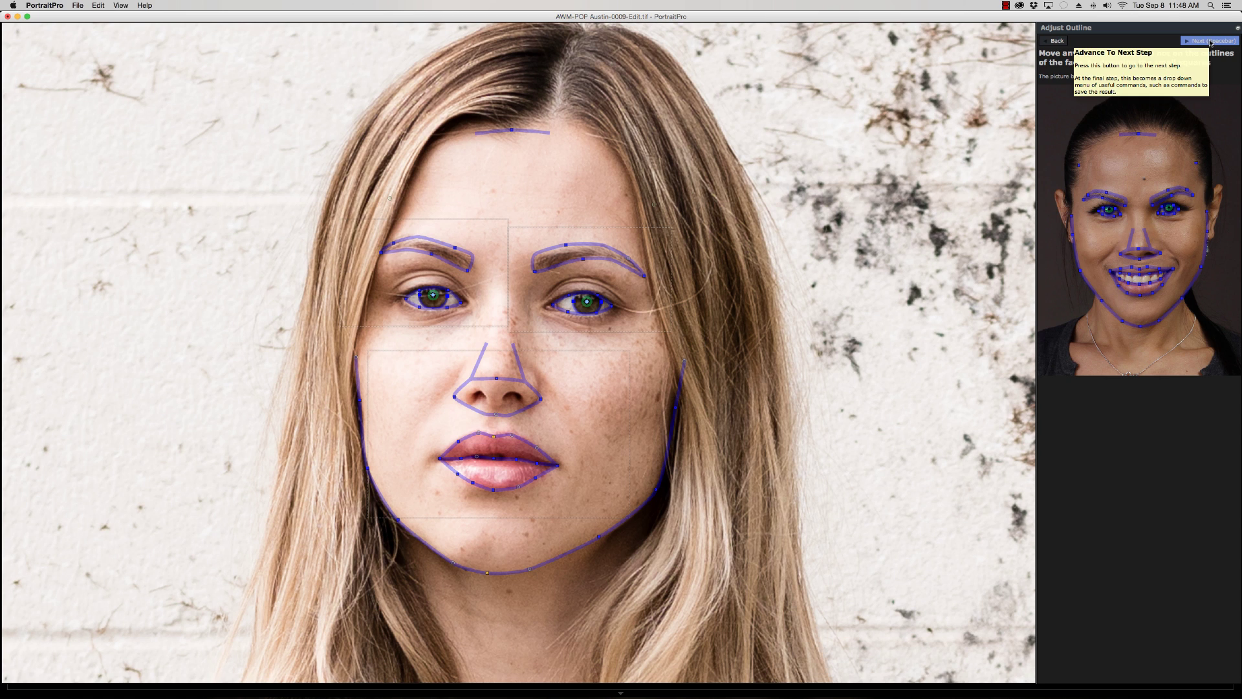
left_click(1211, 42)
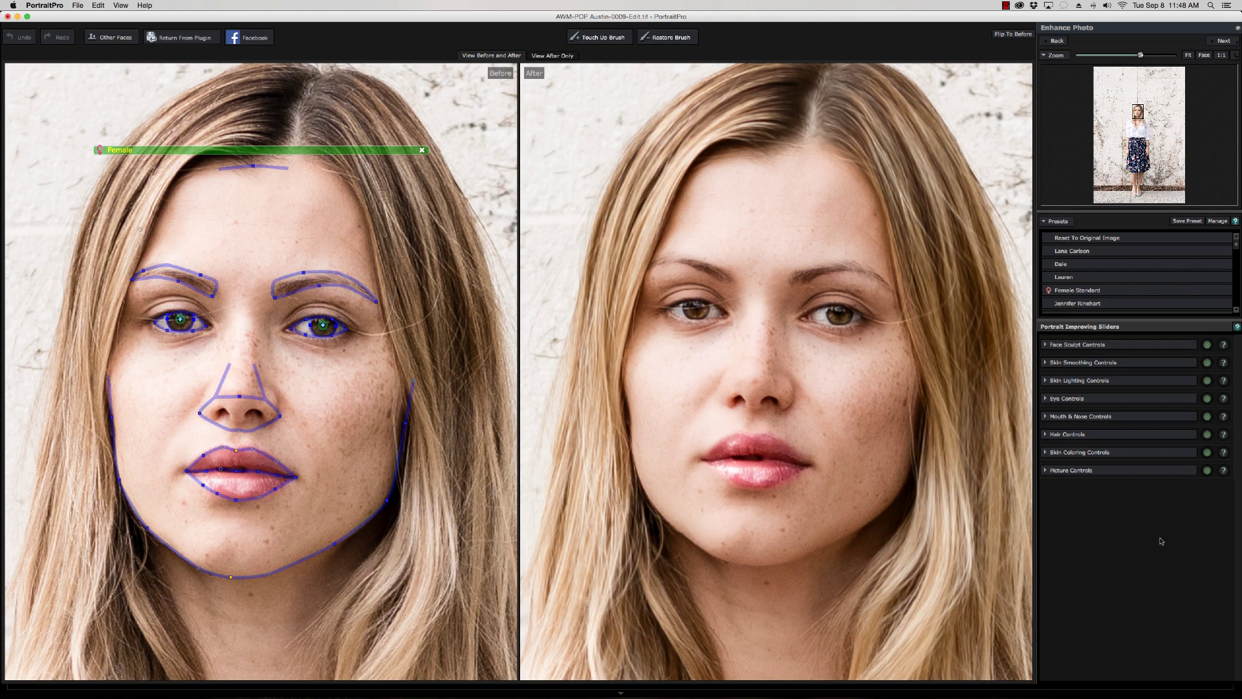
left_click(1189, 56)
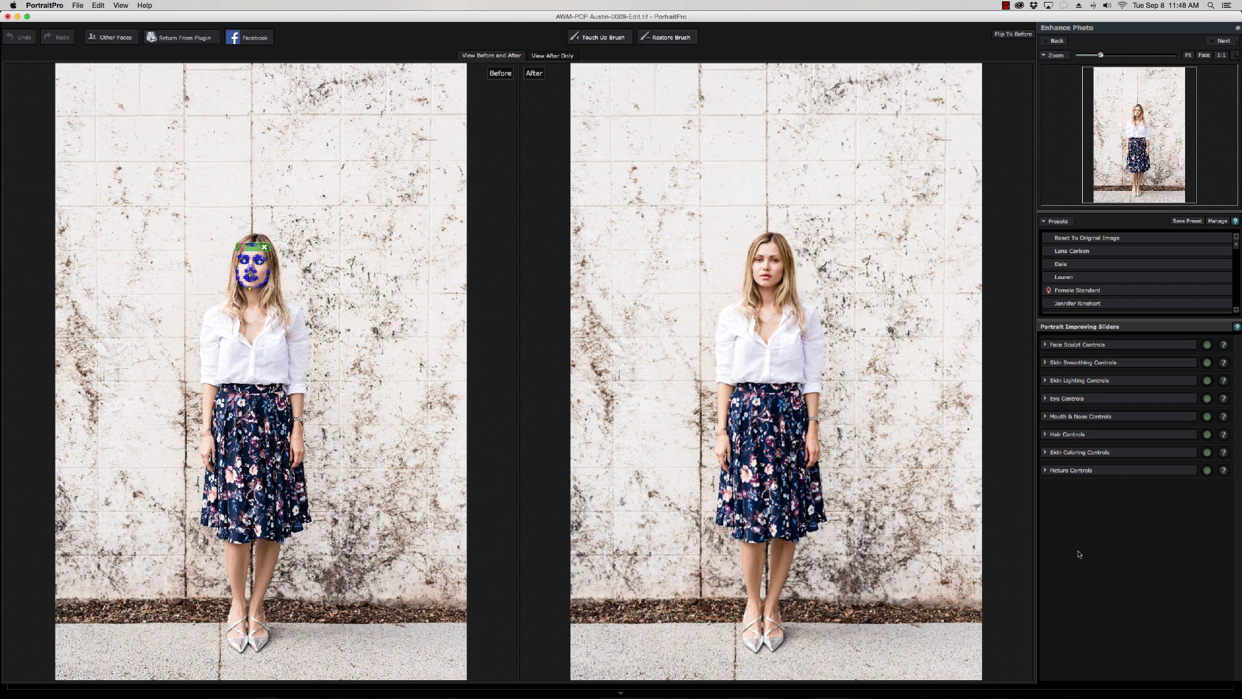
- Set the Face Sculpt Master Fade to 22, bringing face shape, eyes, mouth shape and nose to 22
left_click(1133, 344)
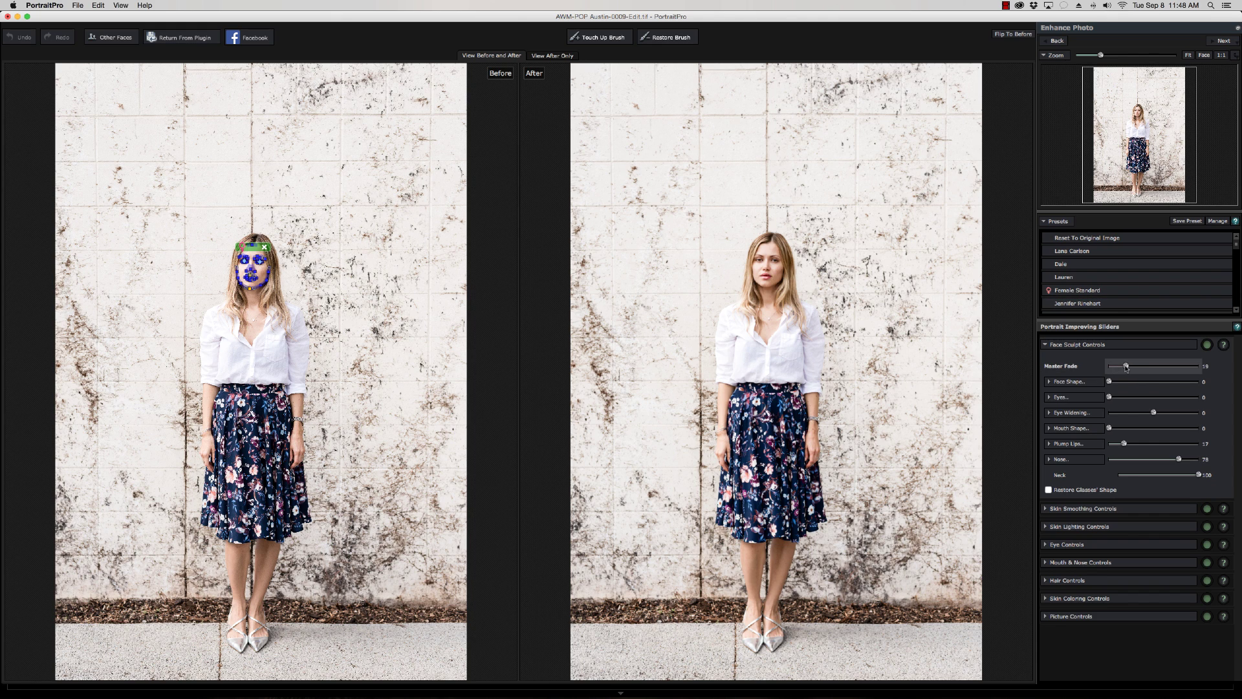
left_click(1201, 55)
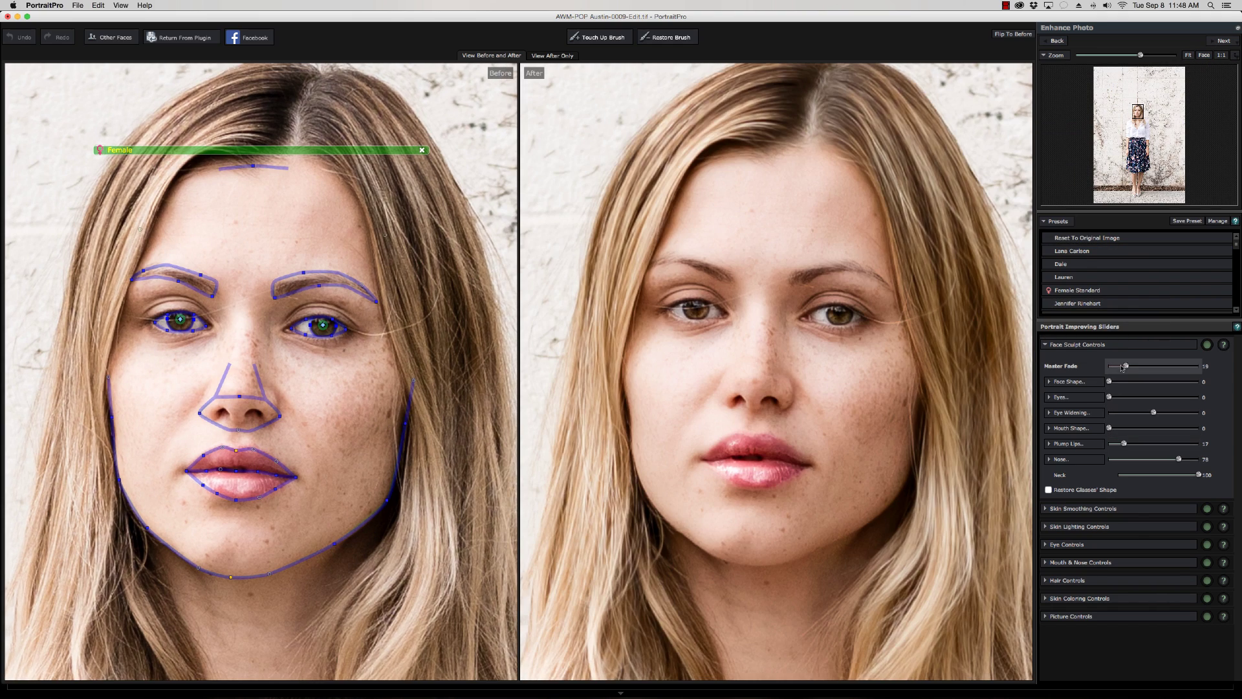
left_click_drag(1127, 367, 1130, 367)
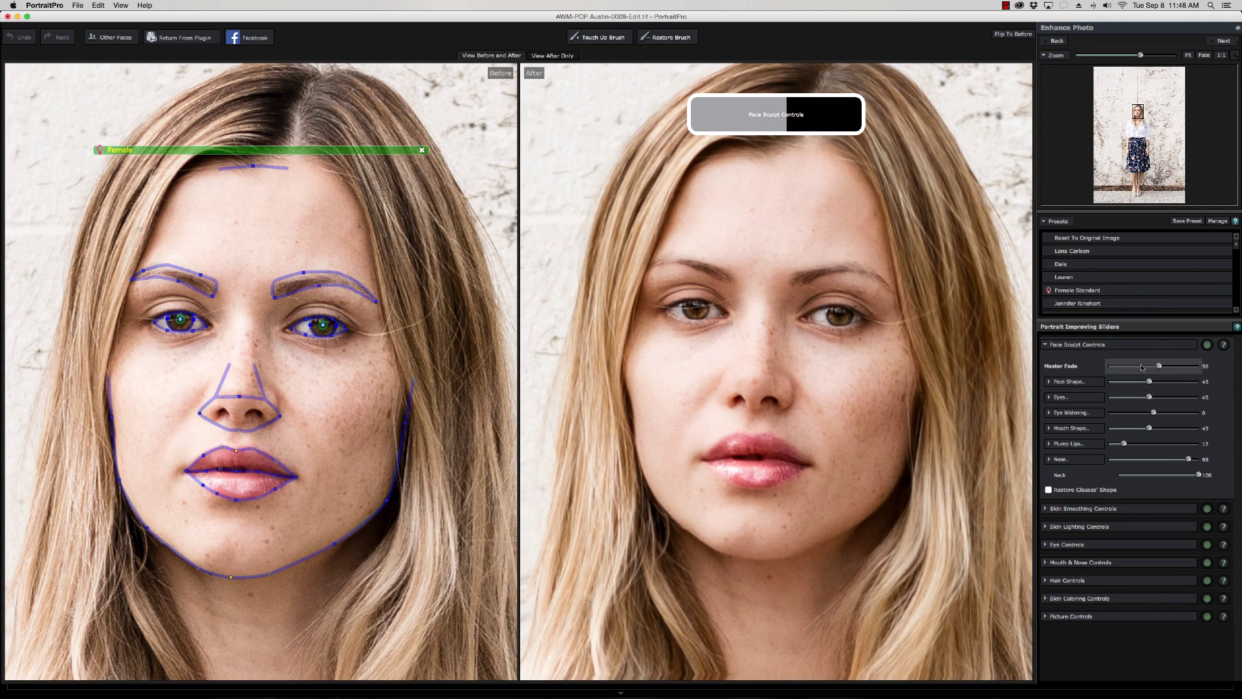
left_click_drag(1165, 367, 1136, 367)
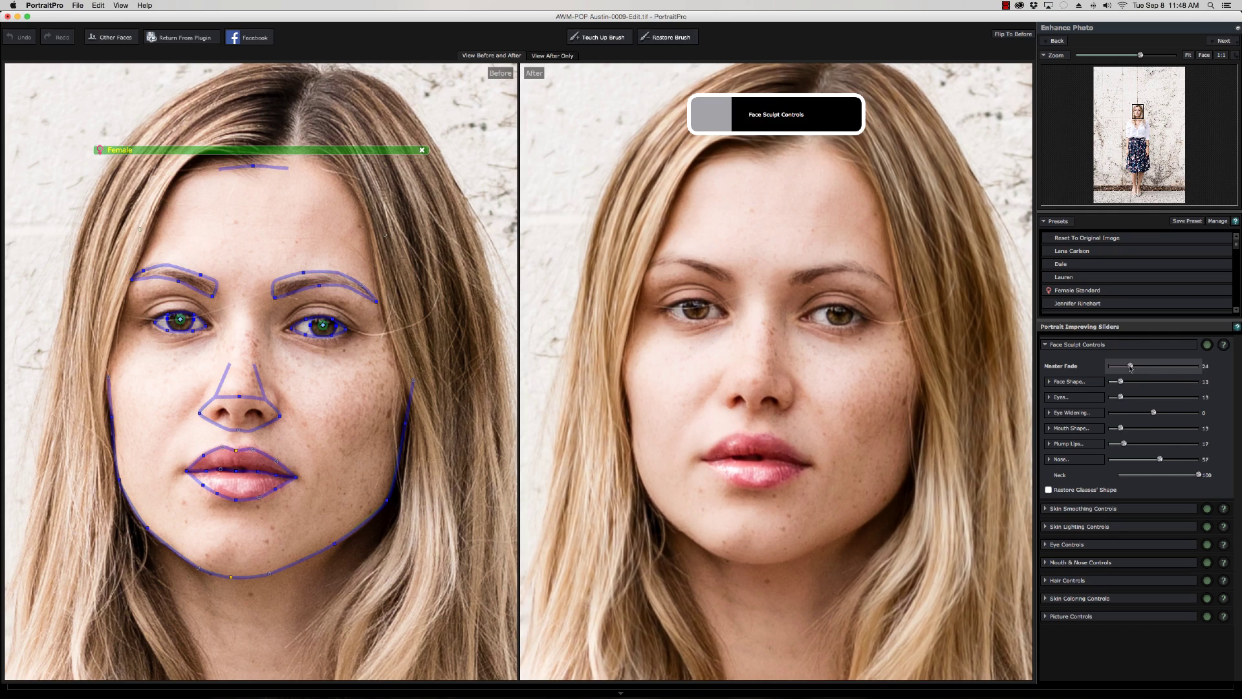
left_click(1189, 57)
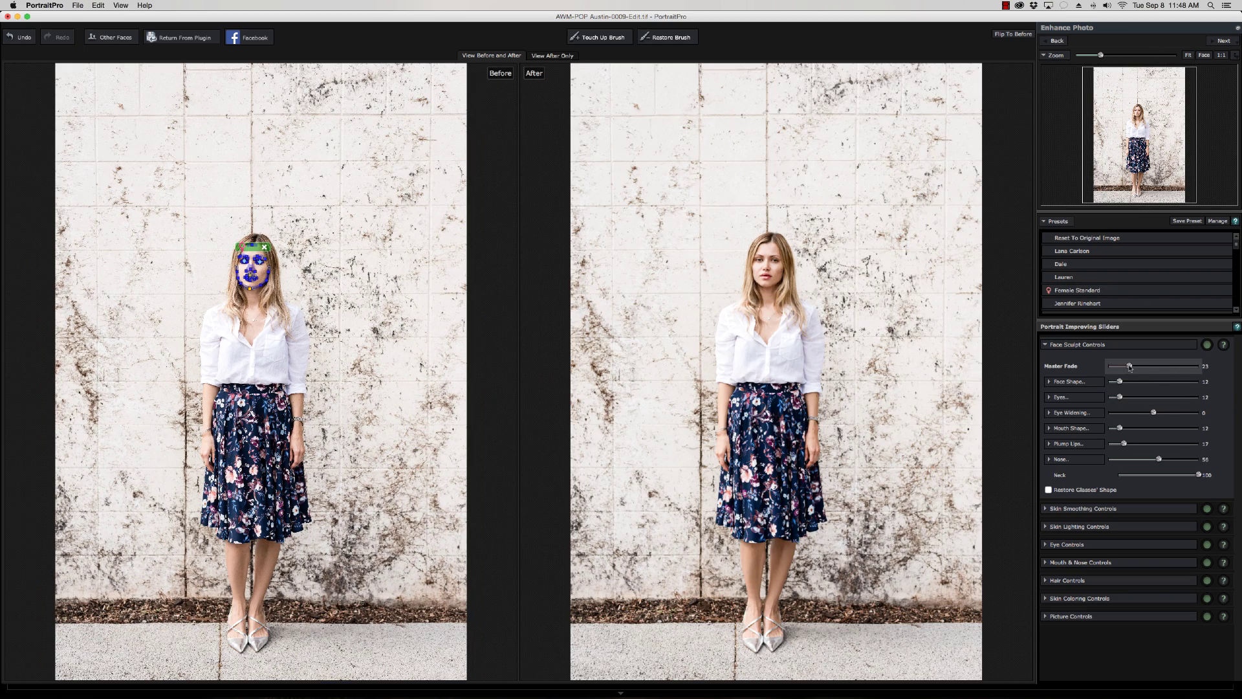
left_click_drag(1131, 368, 1131, 369)
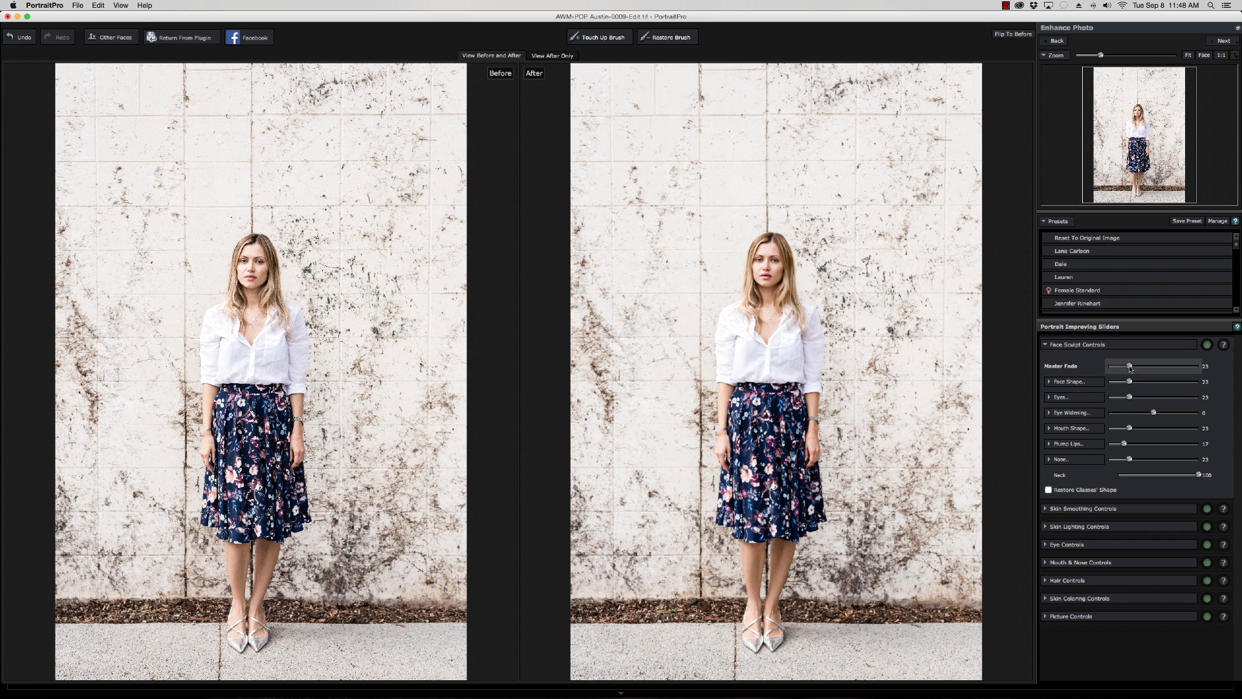
mouse_move(1129, 367)
left_mouse_down()
mouse_move(1149, 367)
mouse_move(1130, 367)
left_mouse_up()
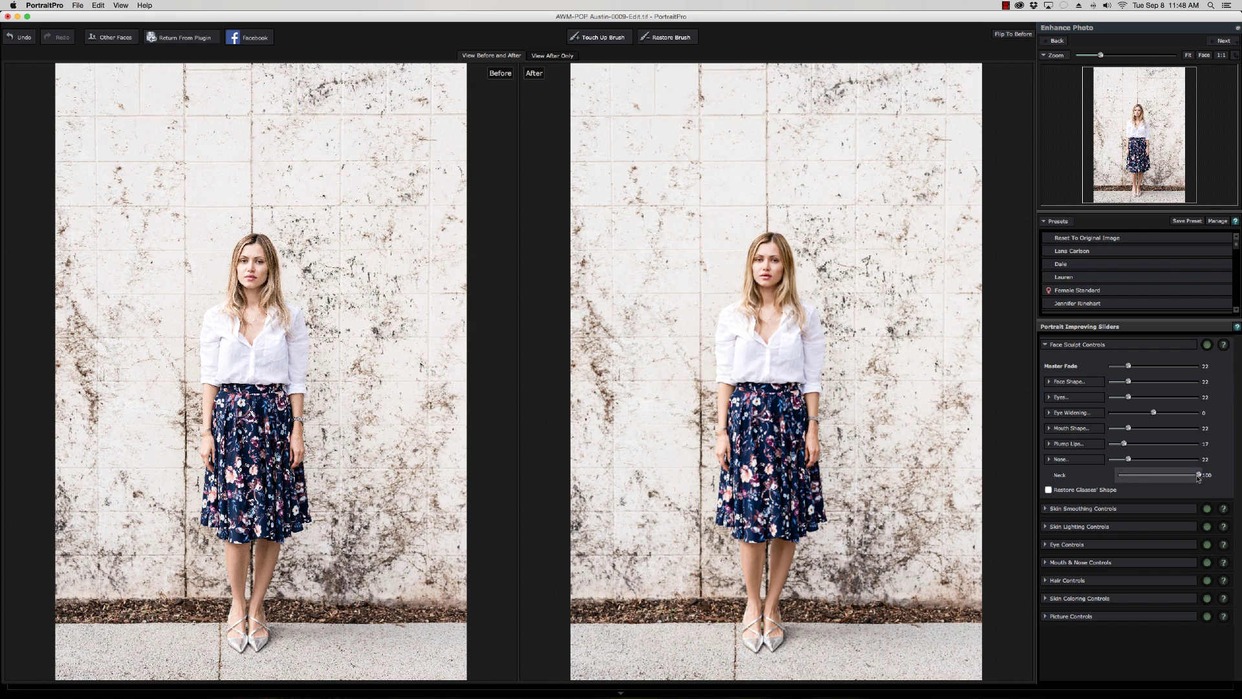
- Try a Neck sculpting value of 95 and set it back to 100
mouse_move(1201, 476)
left_mouse_down()
mouse_move(1110, 477)
mouse_move(1202, 478)
left_mouse_up()
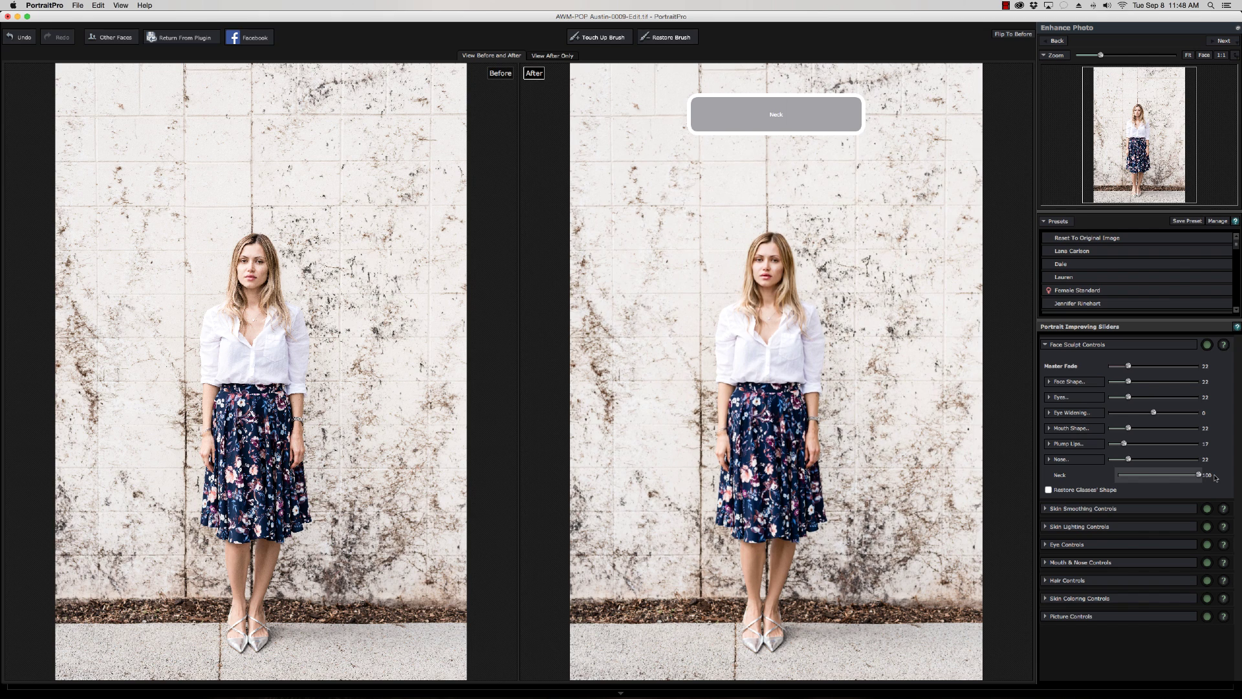
left_click(1171, 475)
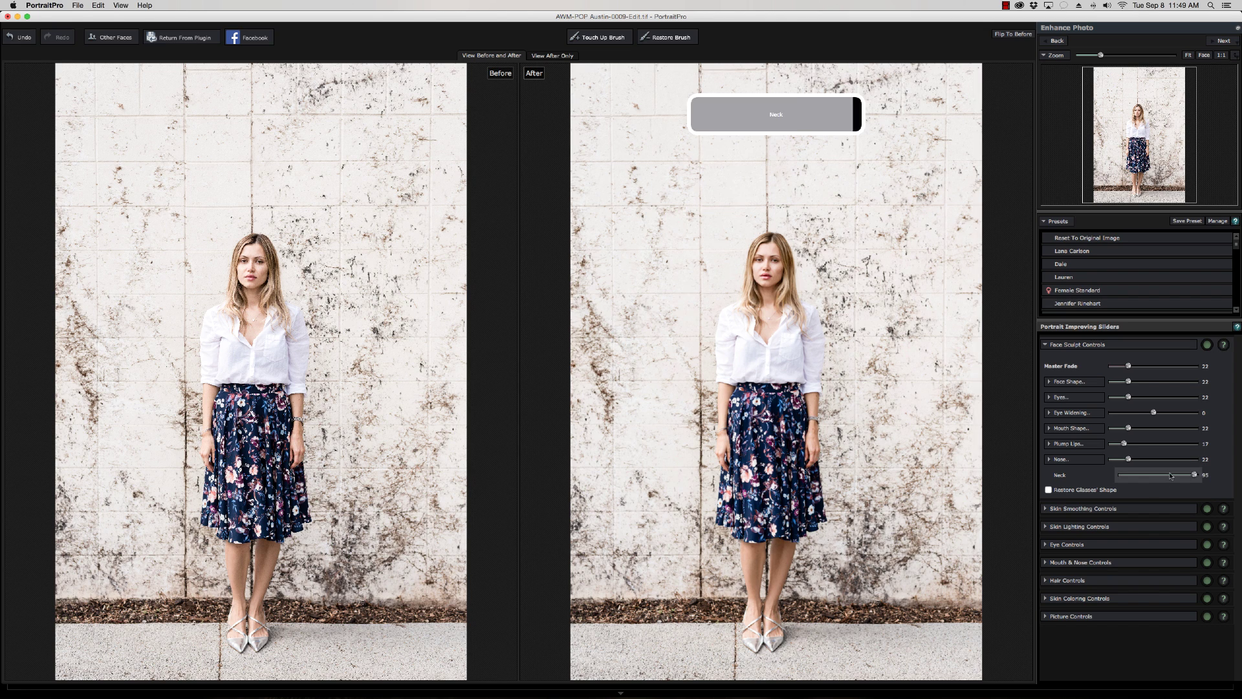
left_click_drag(1195, 475, 1220, 478)
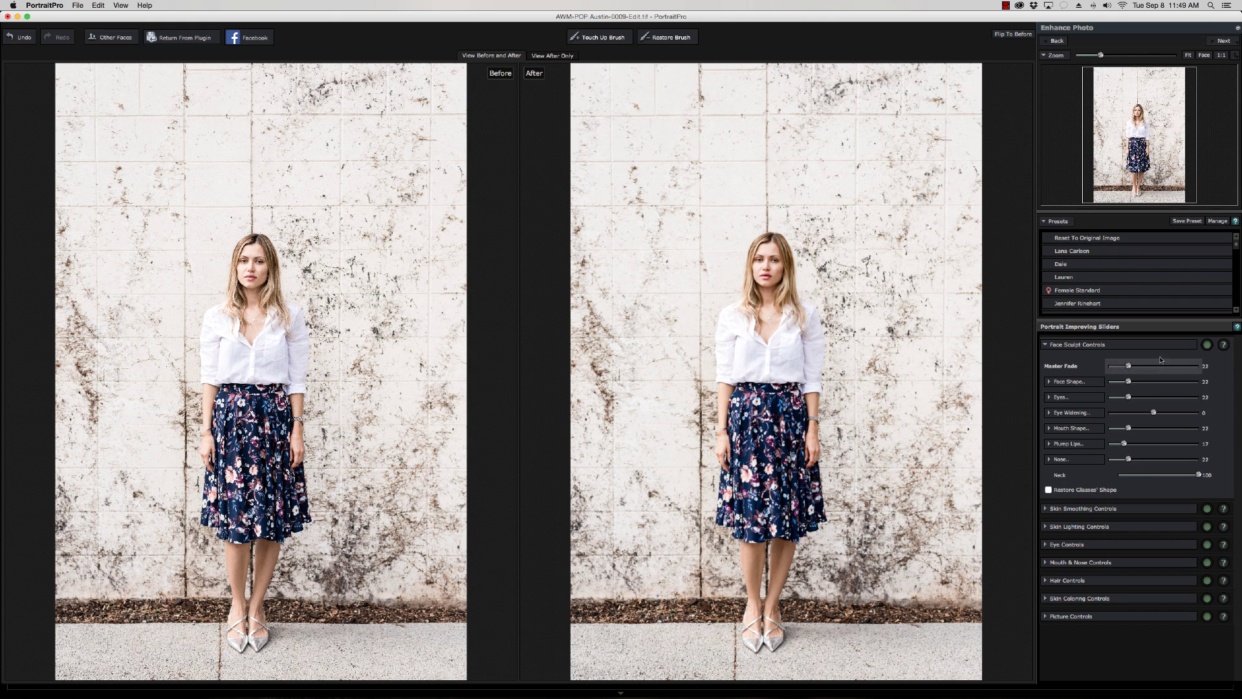
- Inspect the skin area covered by the Skin Smoothing Controls on the face, neck and chest
left_click(1141, 509)
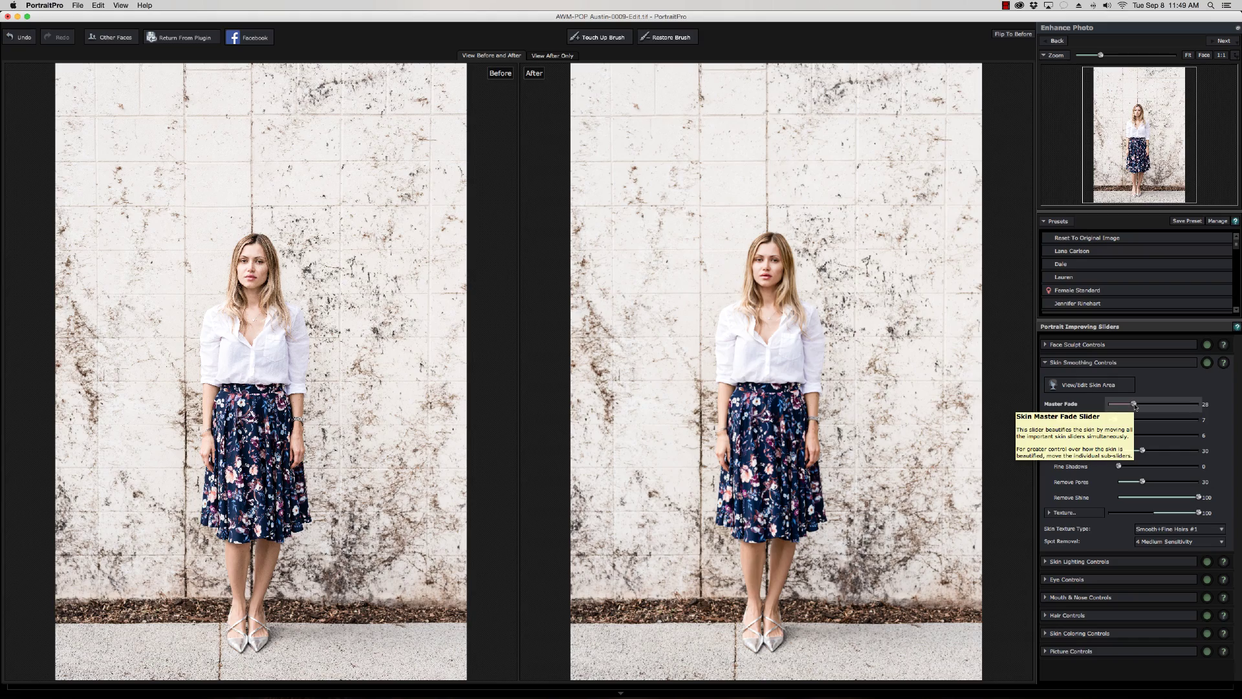
left_click(1205, 55)
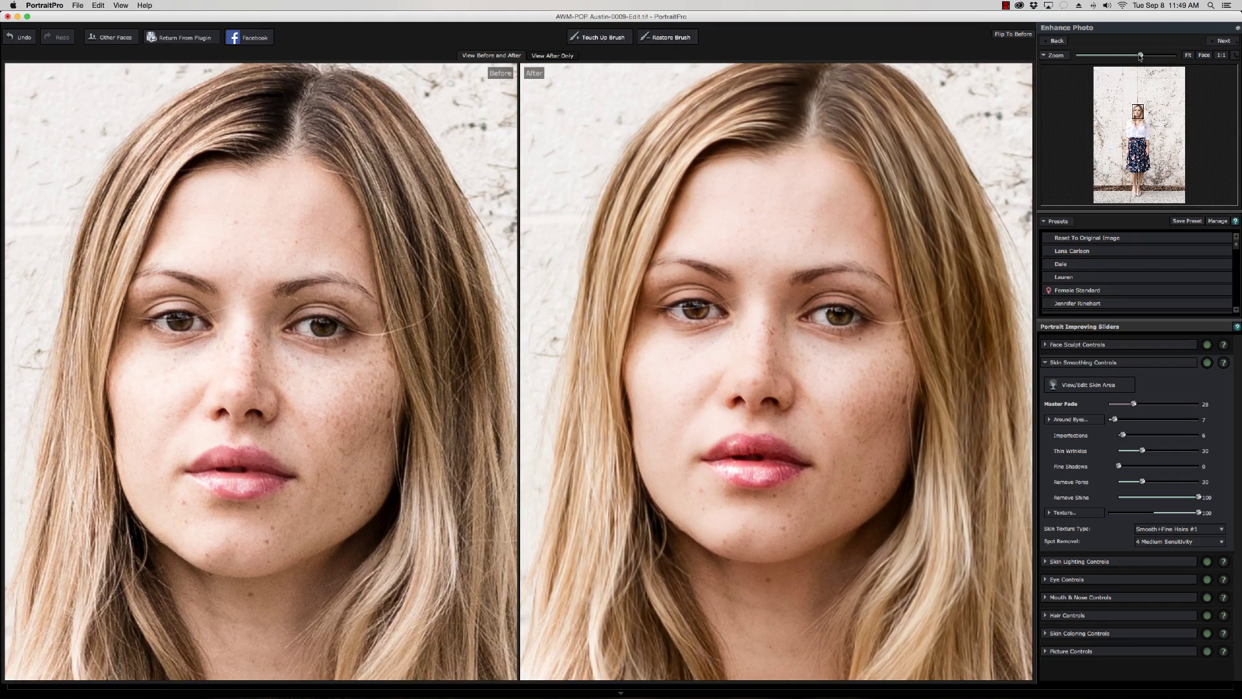
left_click_drag(1141, 56, 1124, 56)
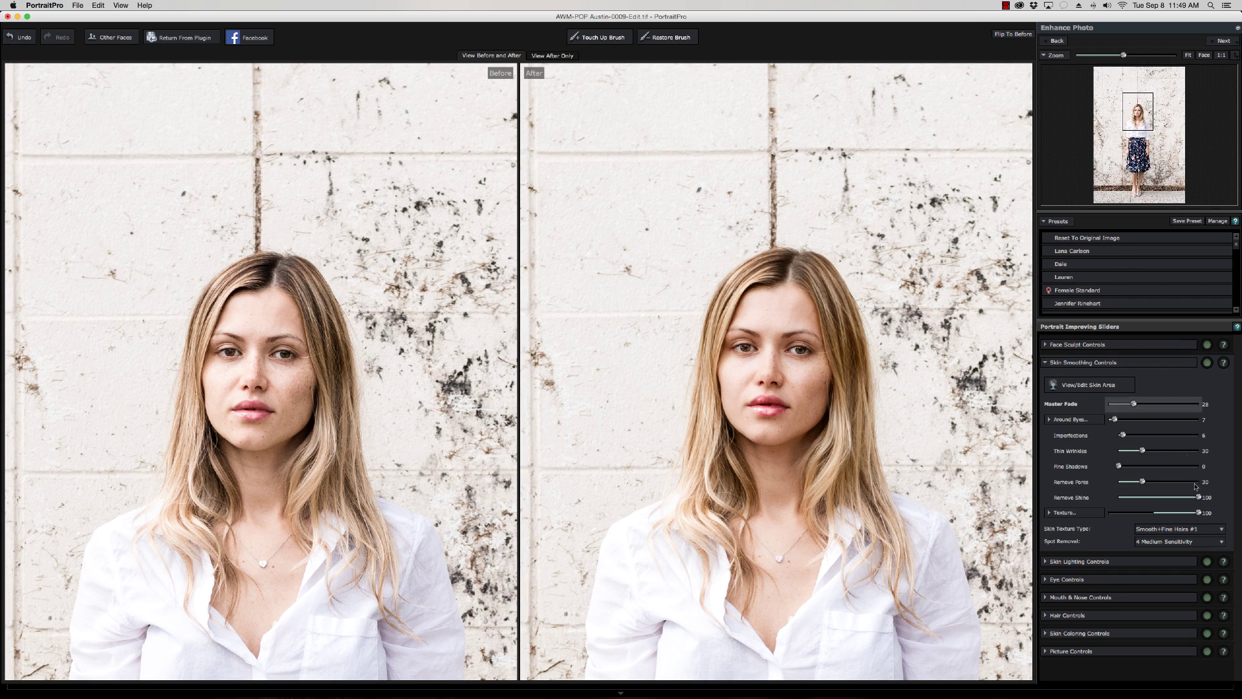
left_click(1121, 387)
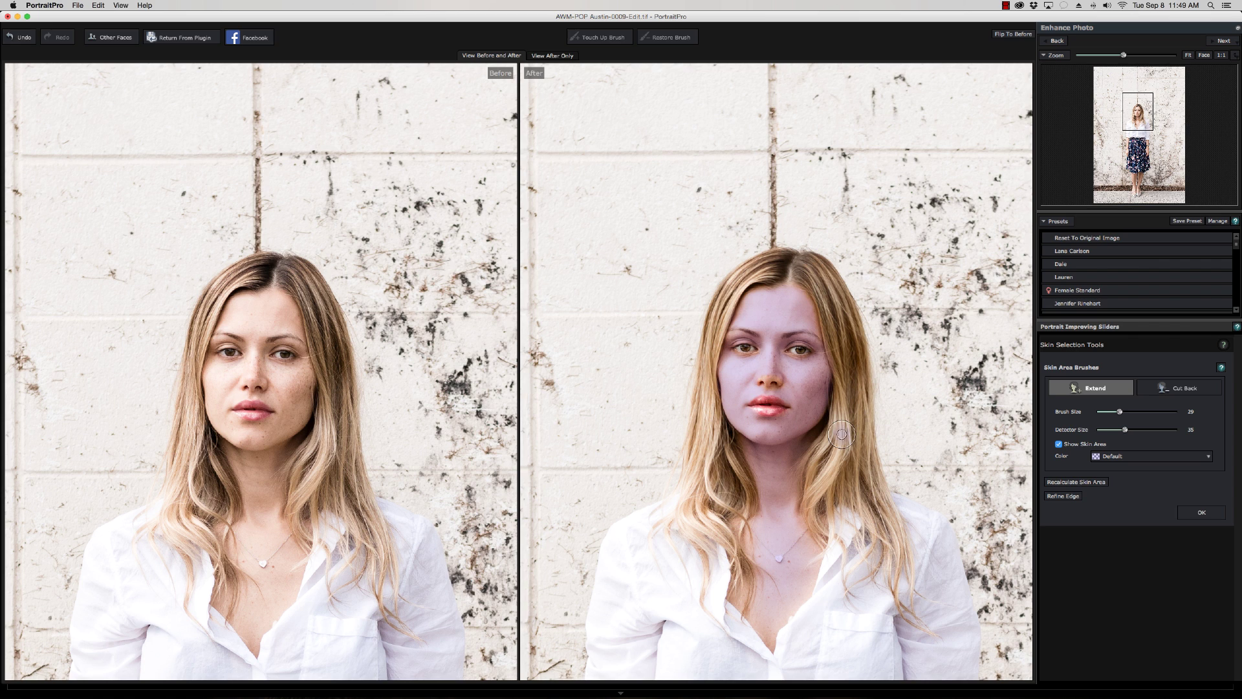
left_click(1191, 513)
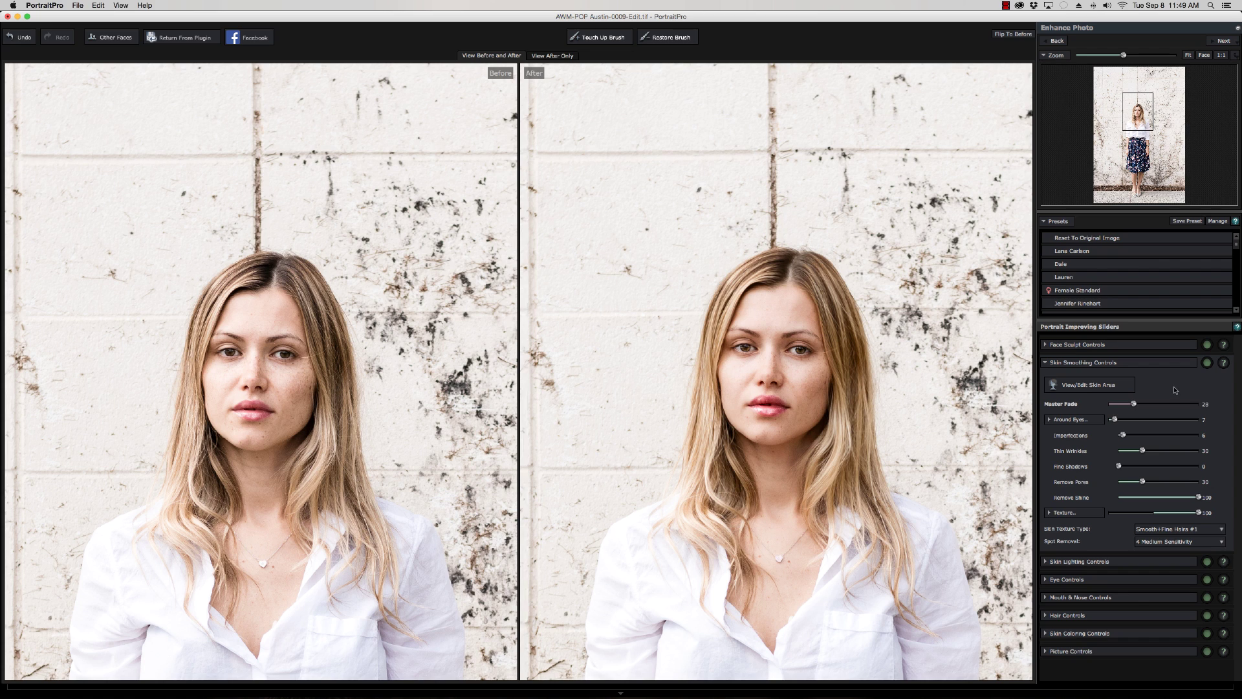
- Apply the first preset after Reset To Original Image and set skin smoothing Around Eyes to 64, Thin Wrinkles to 47 and Fine Shadows to 27
left_click(1135, 288)
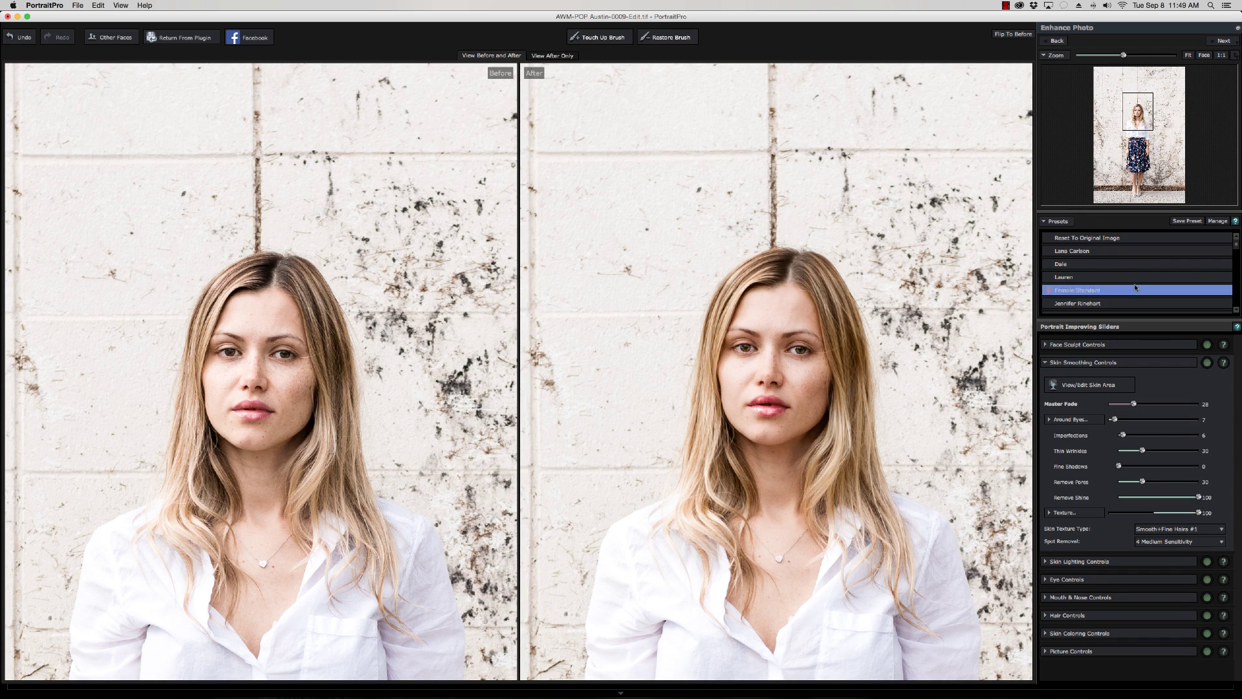
left_click(1133, 253)
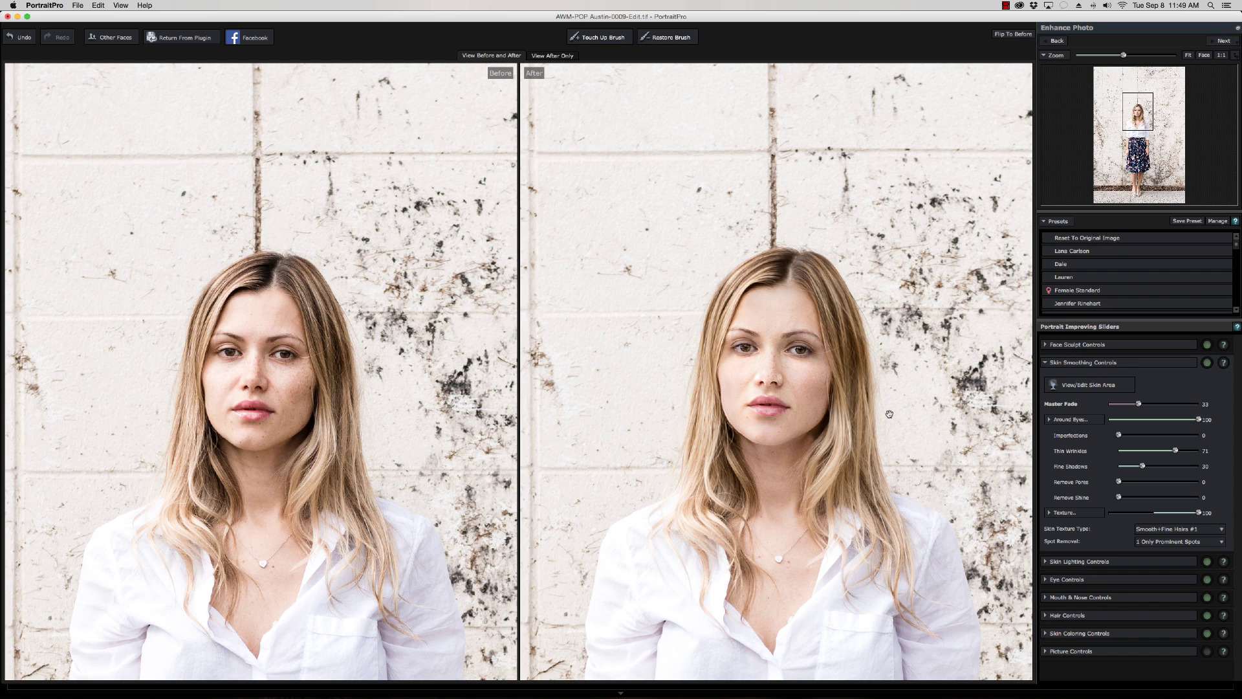
left_click_drag(890, 410, 868, 358)
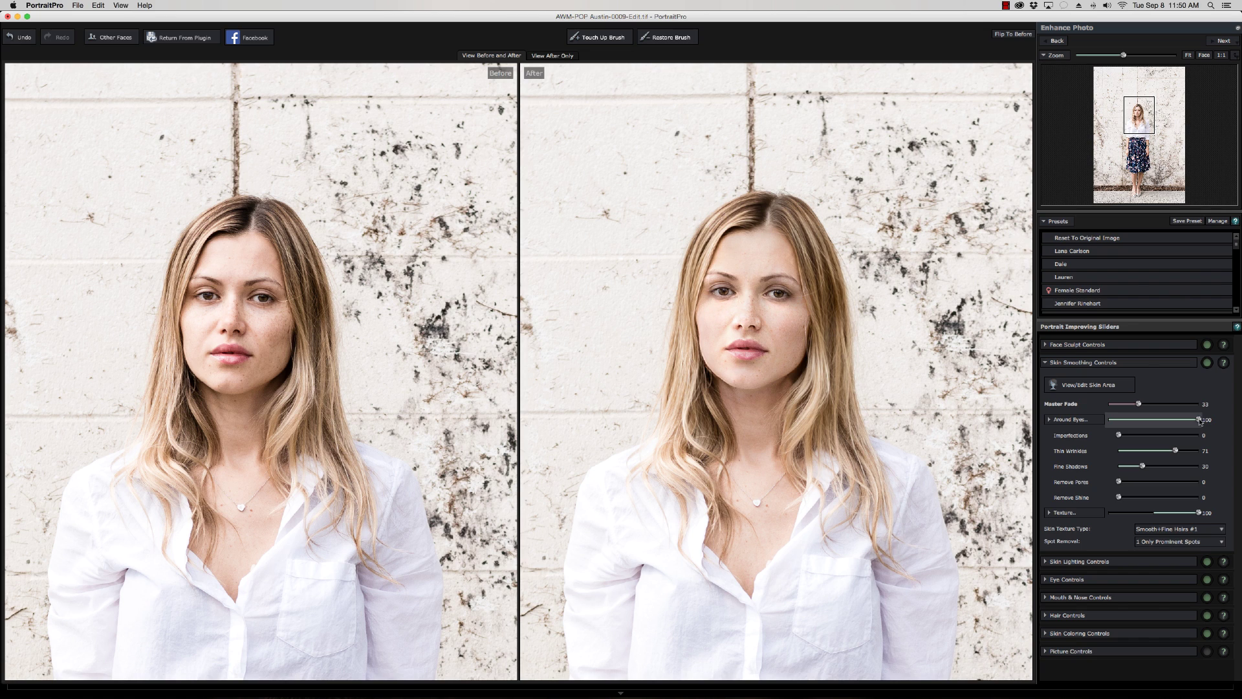
left_click_drag(1200, 421, 1141, 467)
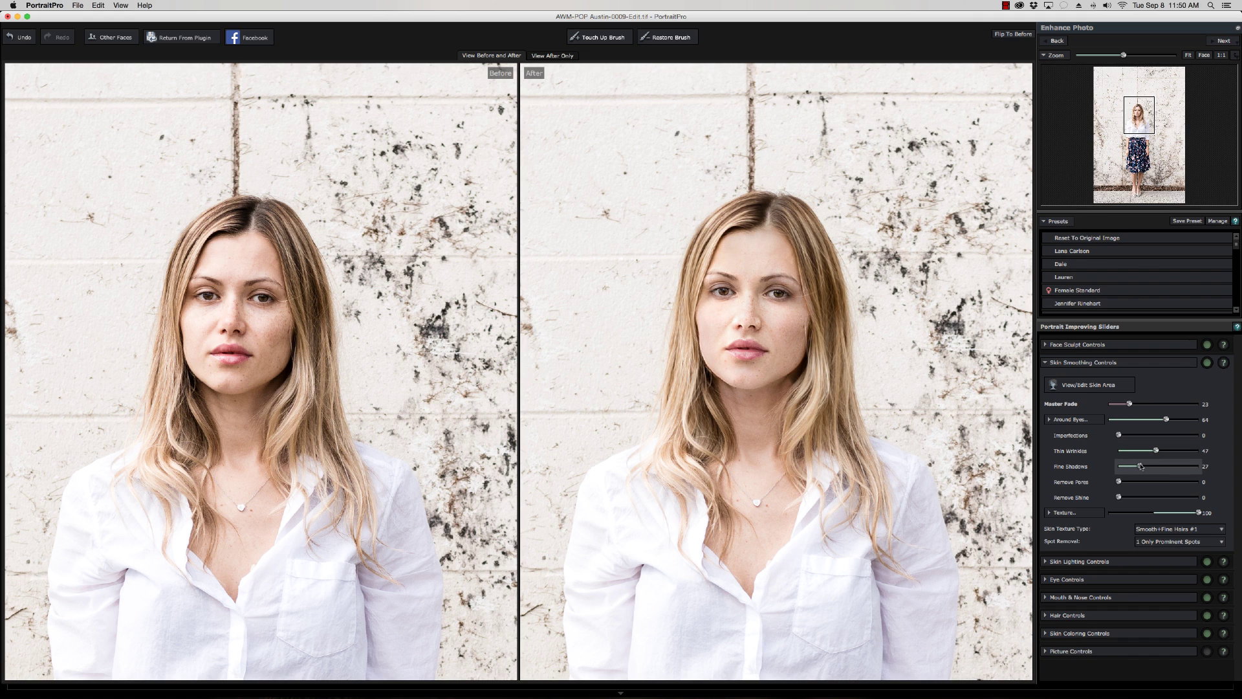
- Look through the individual controls within Around Eyes, including eye bags and crow's feet, and those within Texture
left_click(1071, 420)
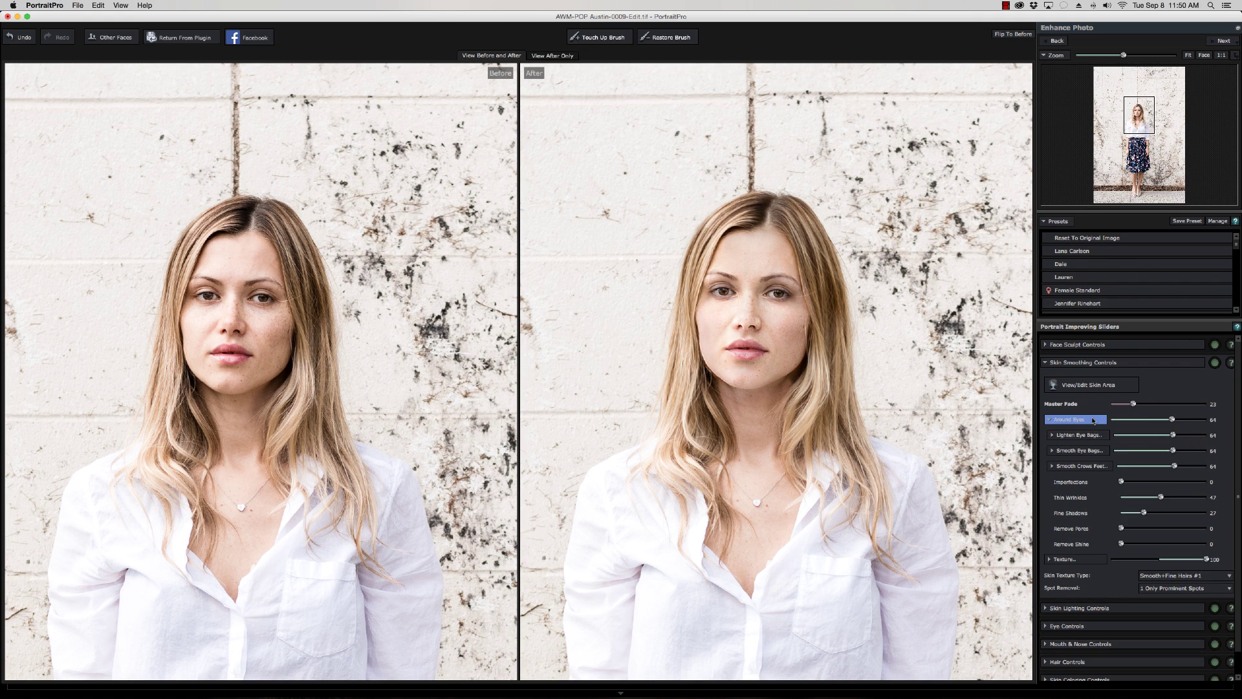
left_click(1090, 451)
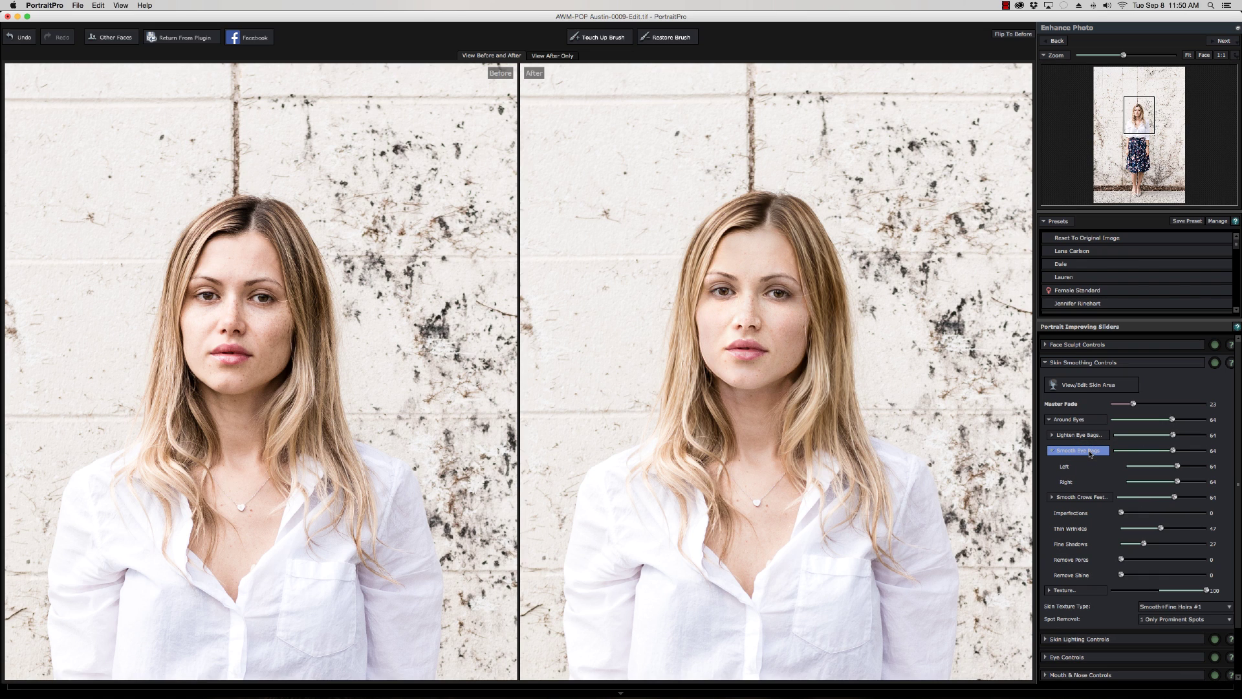
left_click(1080, 498)
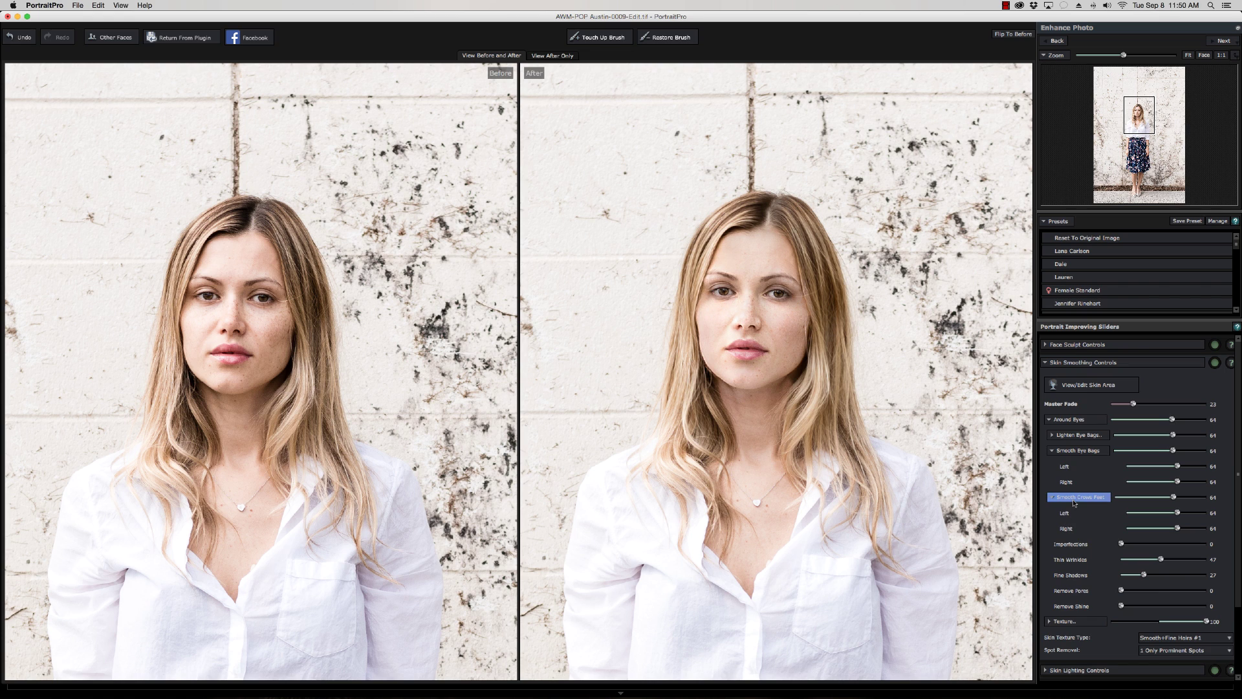
left_click(1080, 497)
left_click(1072, 452)
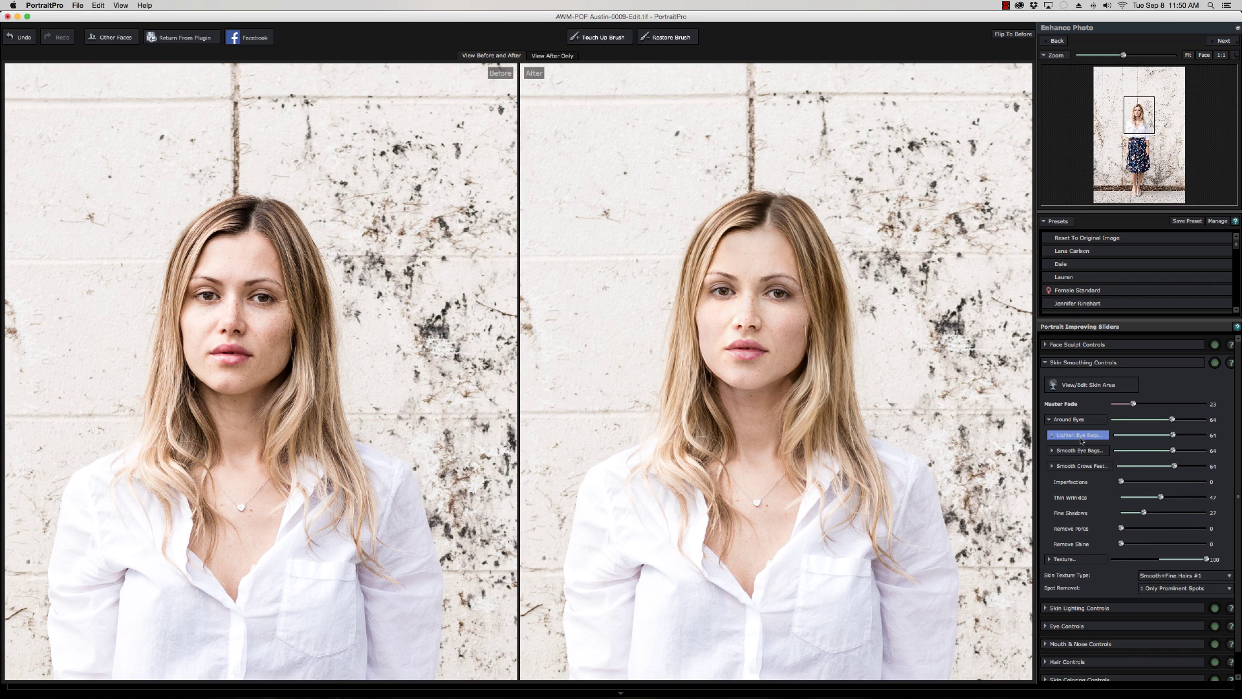
left_click(1082, 421)
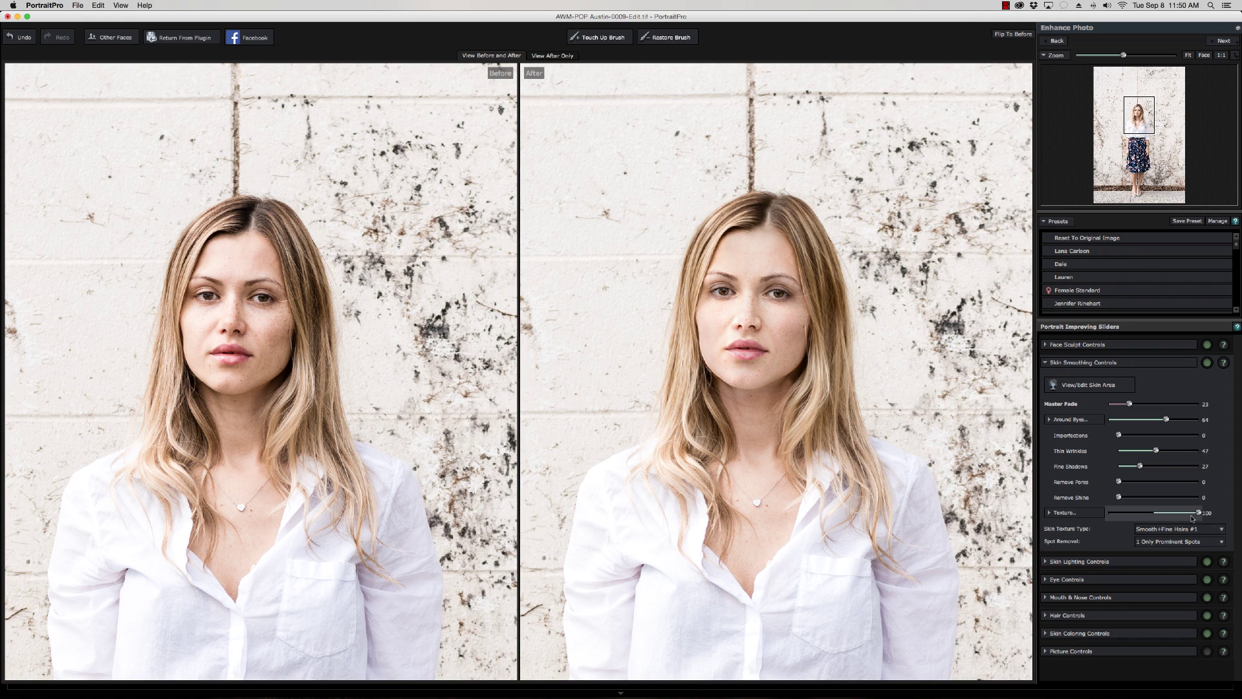
mouse_move(1202, 514)
left_mouse_down()
mouse_move(1167, 515)
mouse_move(1202, 515)
left_mouse_up()
left_click(1064, 513)
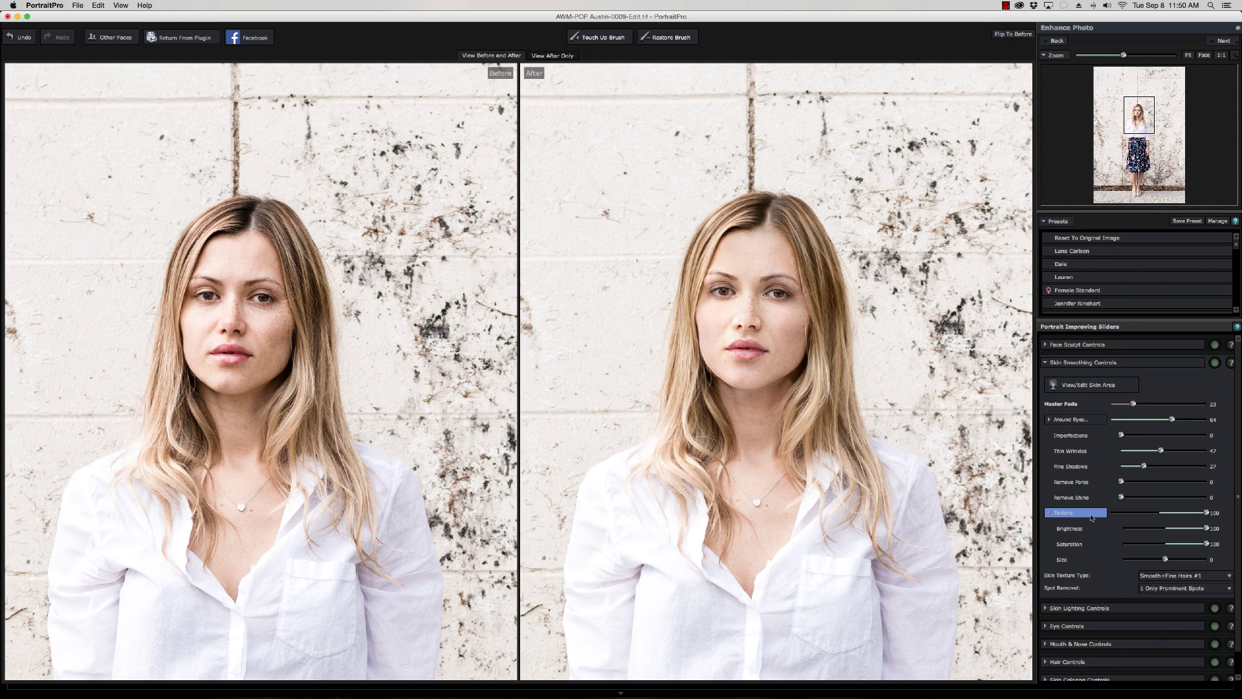
left_click(1064, 513)
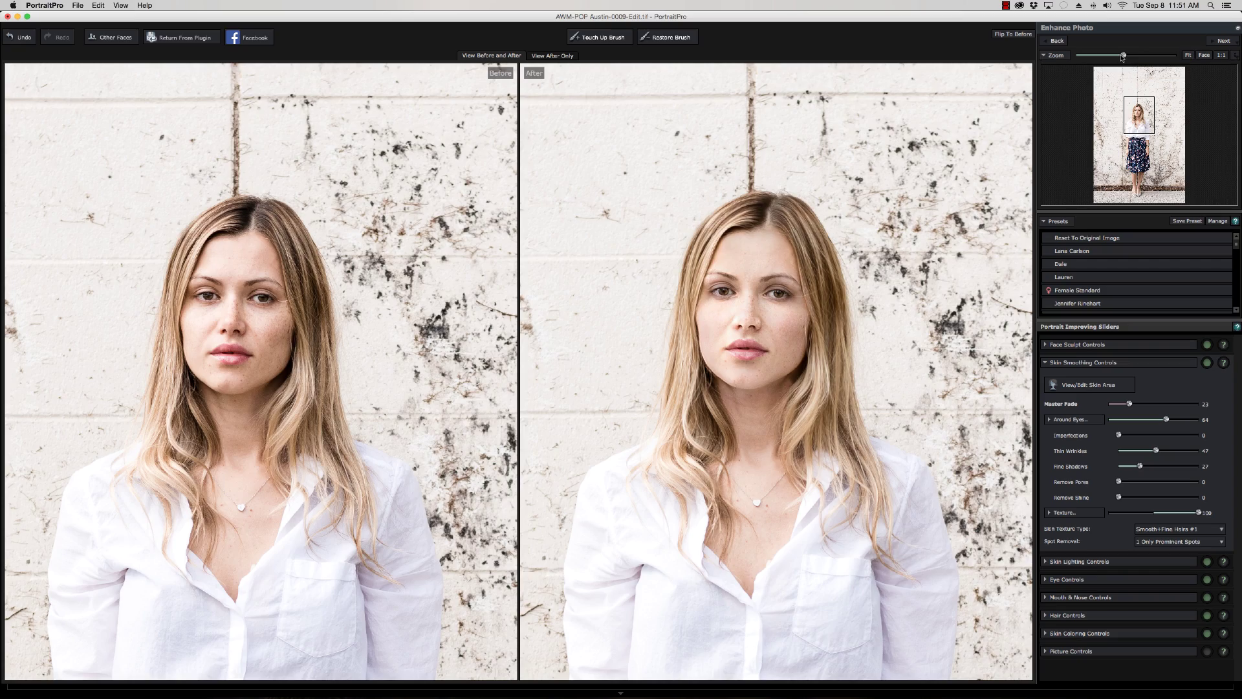
- Set the Skin Lighting Contrast to -79 and shift the light source to the upper left of the head model
left_click_drag(1124, 56, 1110, 56)
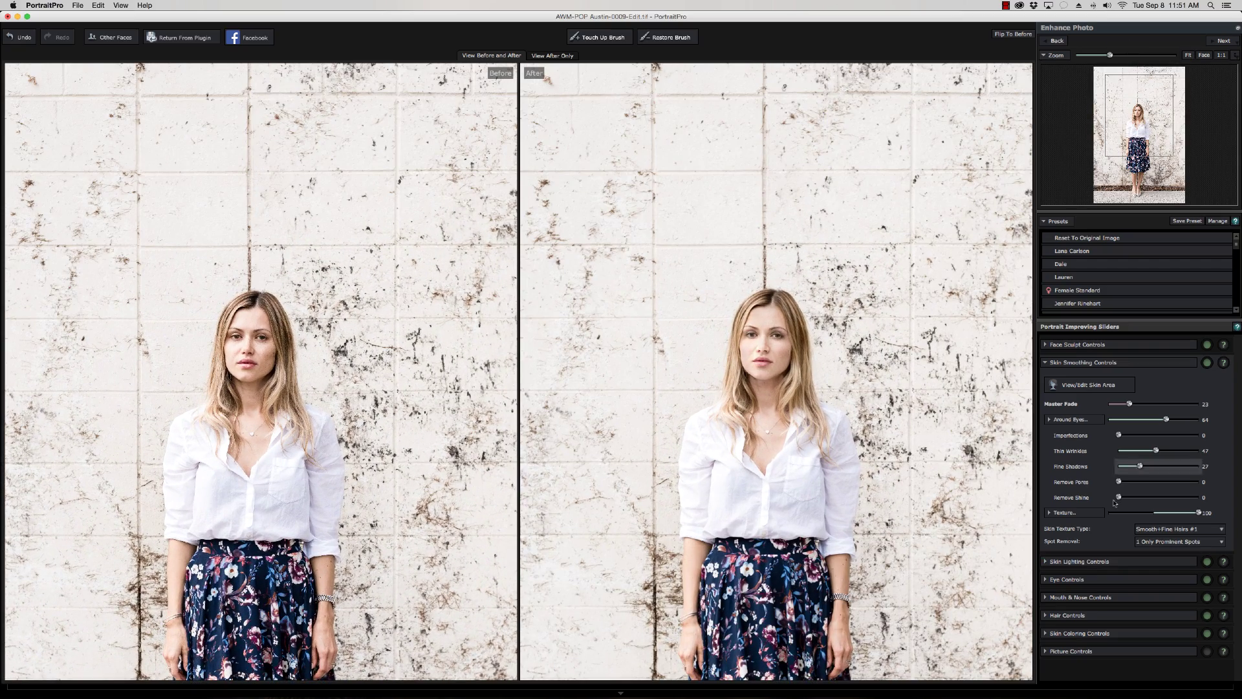
left_click(1127, 366)
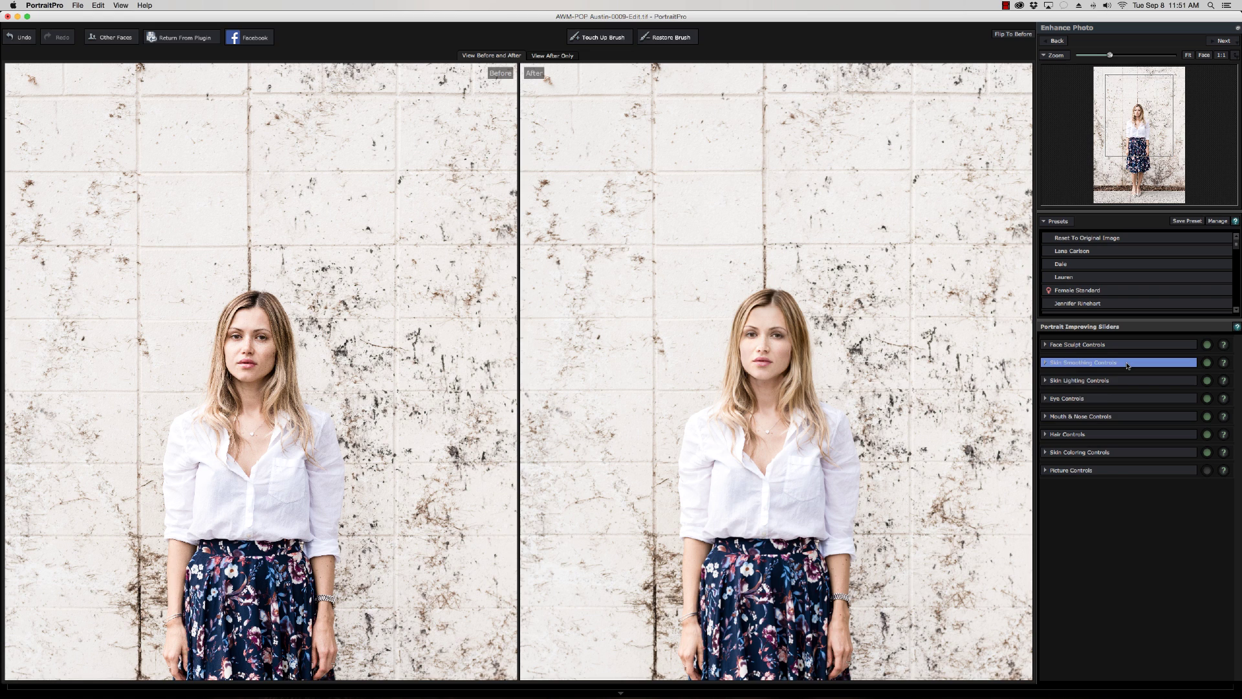
left_click(1158, 382)
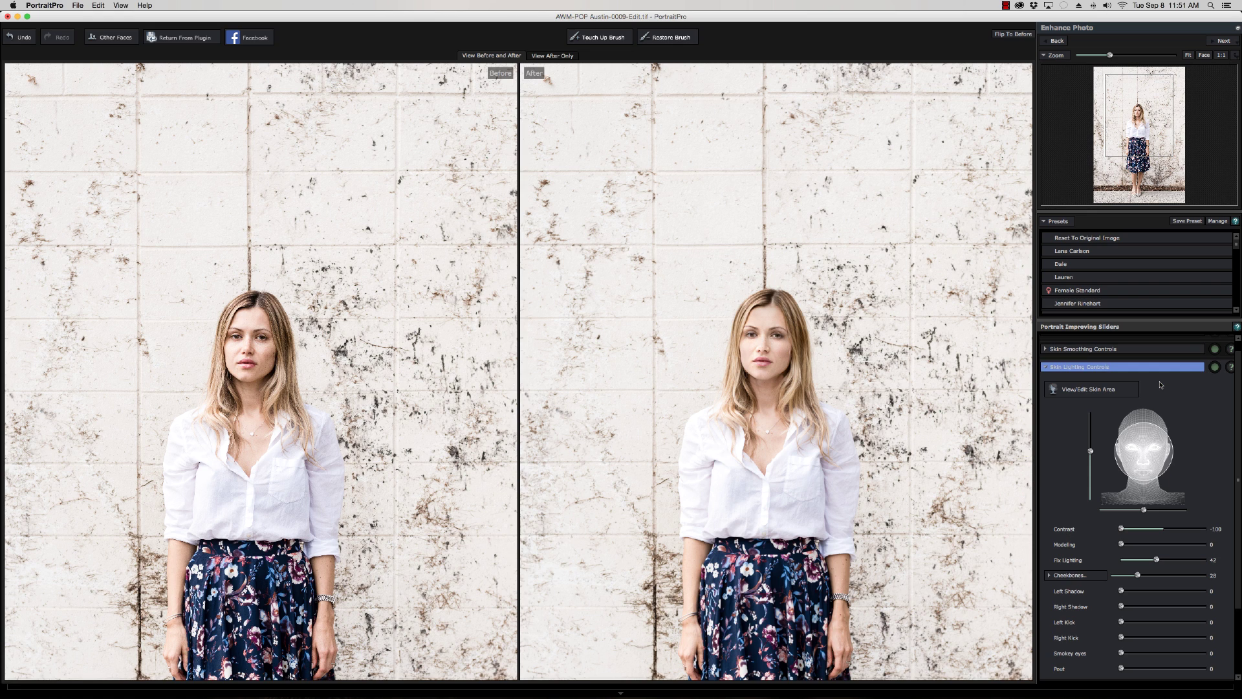
left_click(1121, 530)
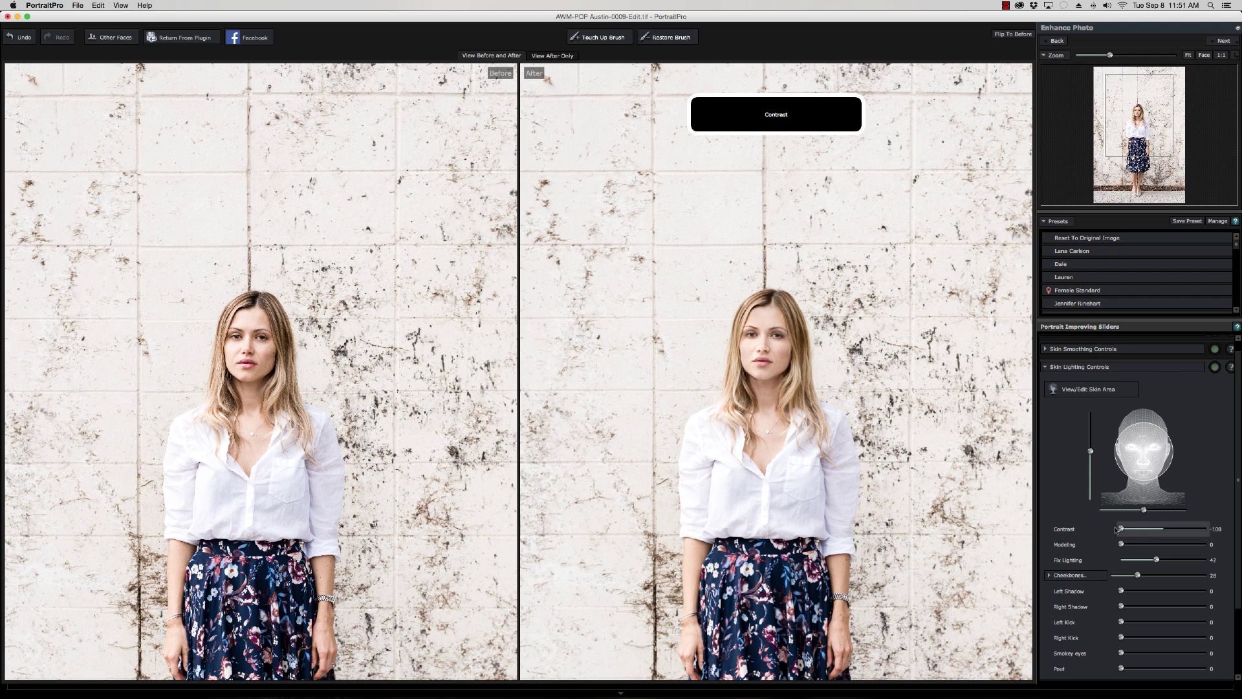
left_click_drag(1122, 529, 1133, 534)
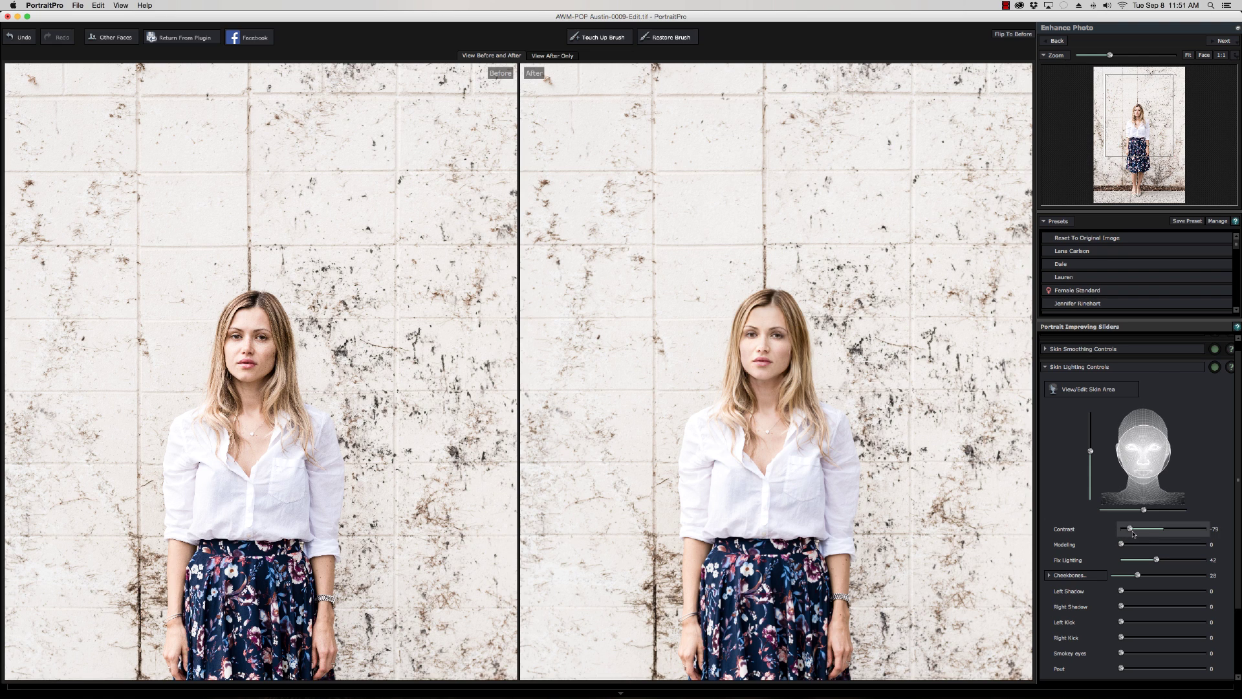
mouse_move(1144, 453)
left_mouse_down()
mouse_move(1064, 451)
mouse_move(1183, 461)
mouse_move(1142, 450)
left_mouse_up()
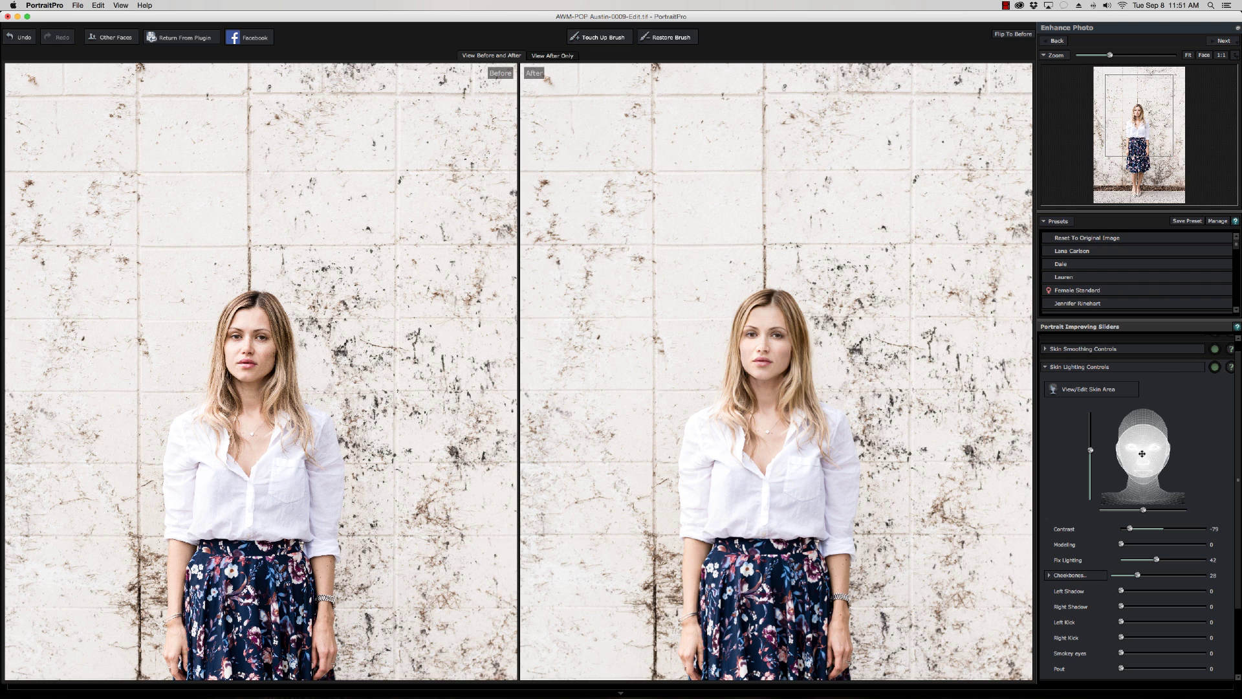
mouse_move(1143, 452)
left_mouse_down()
mouse_move(1120, 465)
mouse_move(1119, 428)
mouse_move(1130, 438)
left_mouse_up()
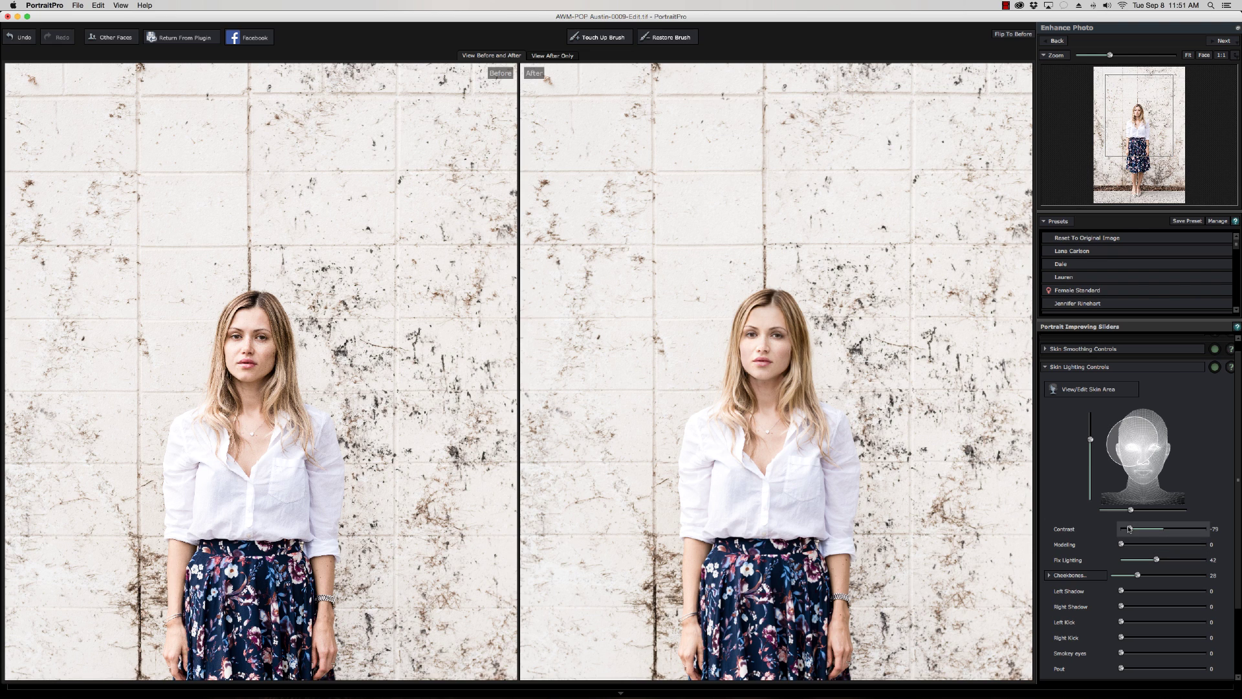
- Try a Skin Lighting Contrast of 67, compare it on the face, and set the Contrast to -58
left_click_drag(1130, 528, 1193, 531)
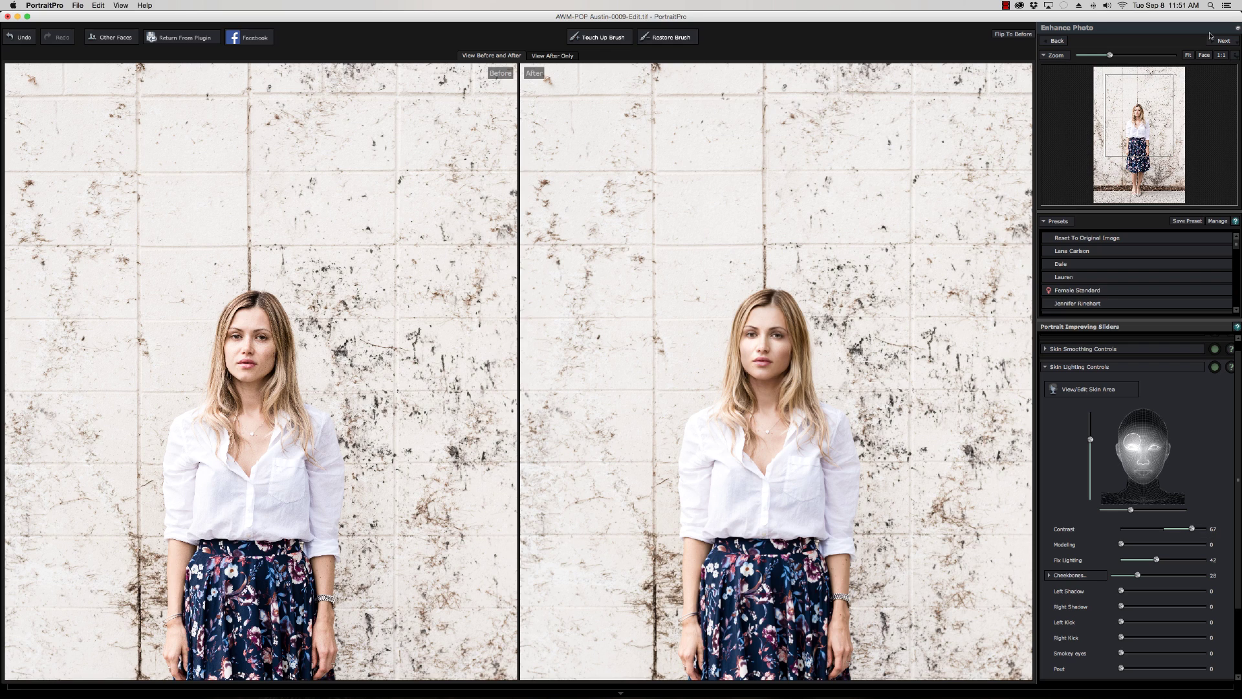
left_click(1204, 56)
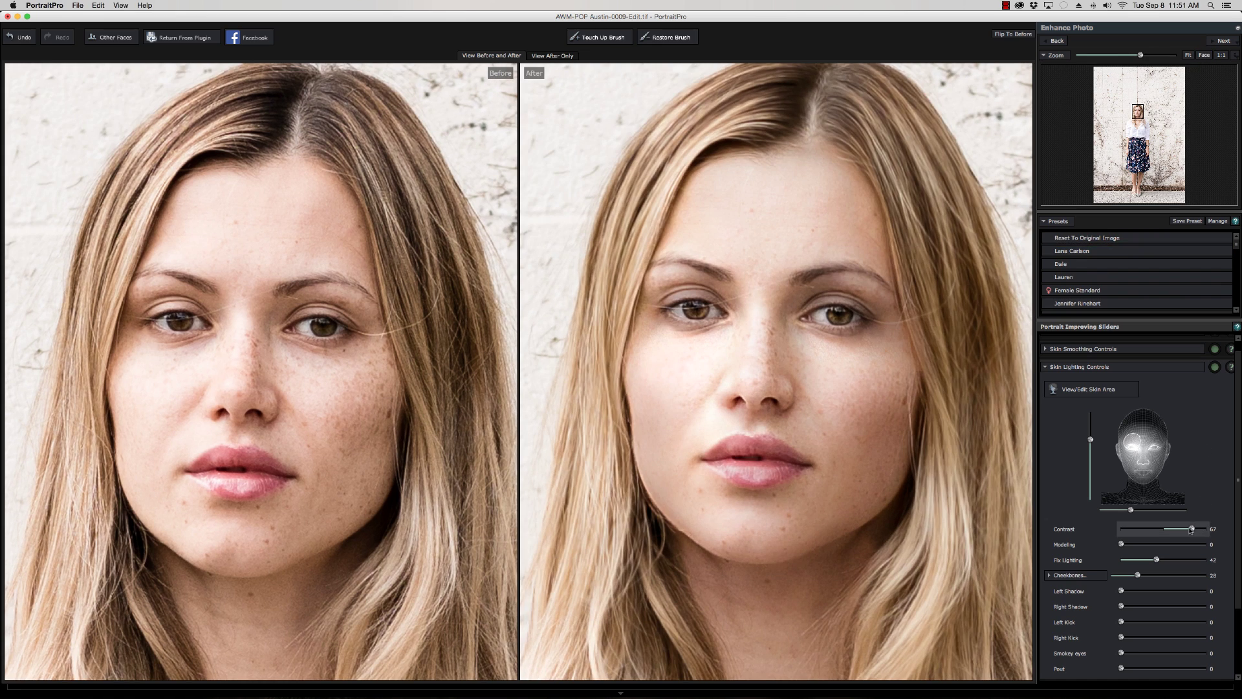
left_click_drag(1193, 529, 1137, 530)
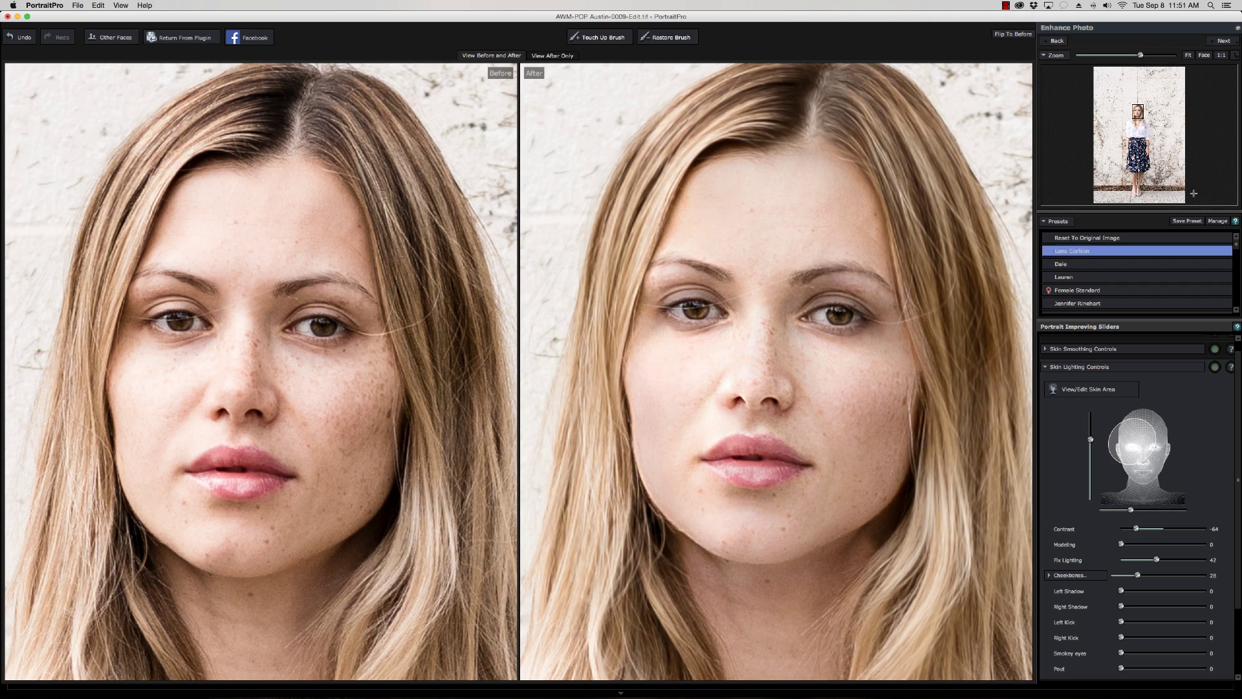
left_click(1188, 56)
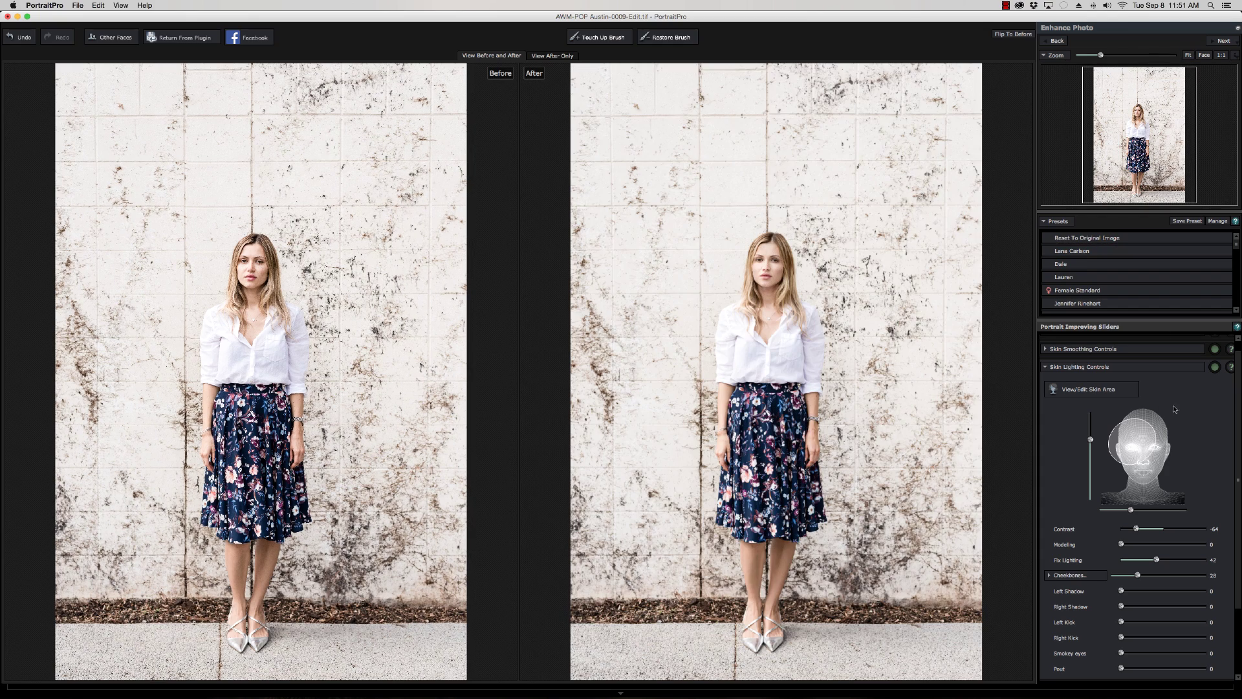
left_click_drag(1135, 528, 1139, 530)
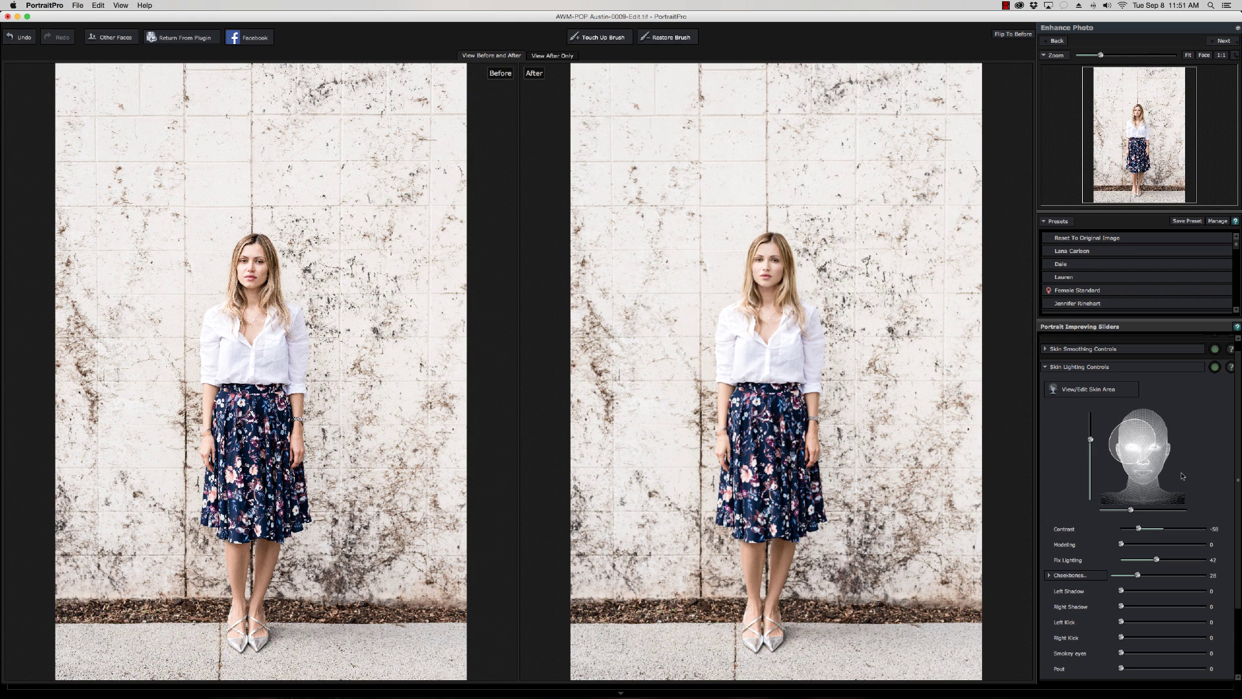
- In Skin Coloring, set Color Correct to 58, Correct Outside Face to 38 and Tan to 60
left_click(1178, 367)
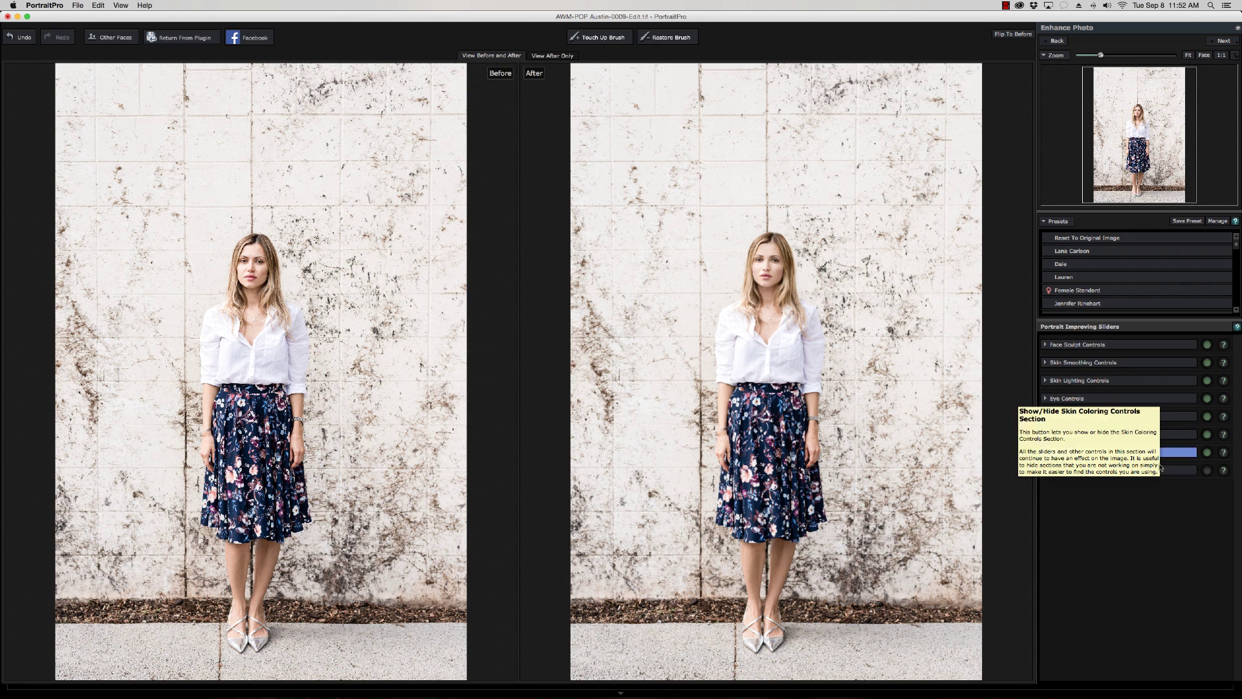
left_click(1170, 454)
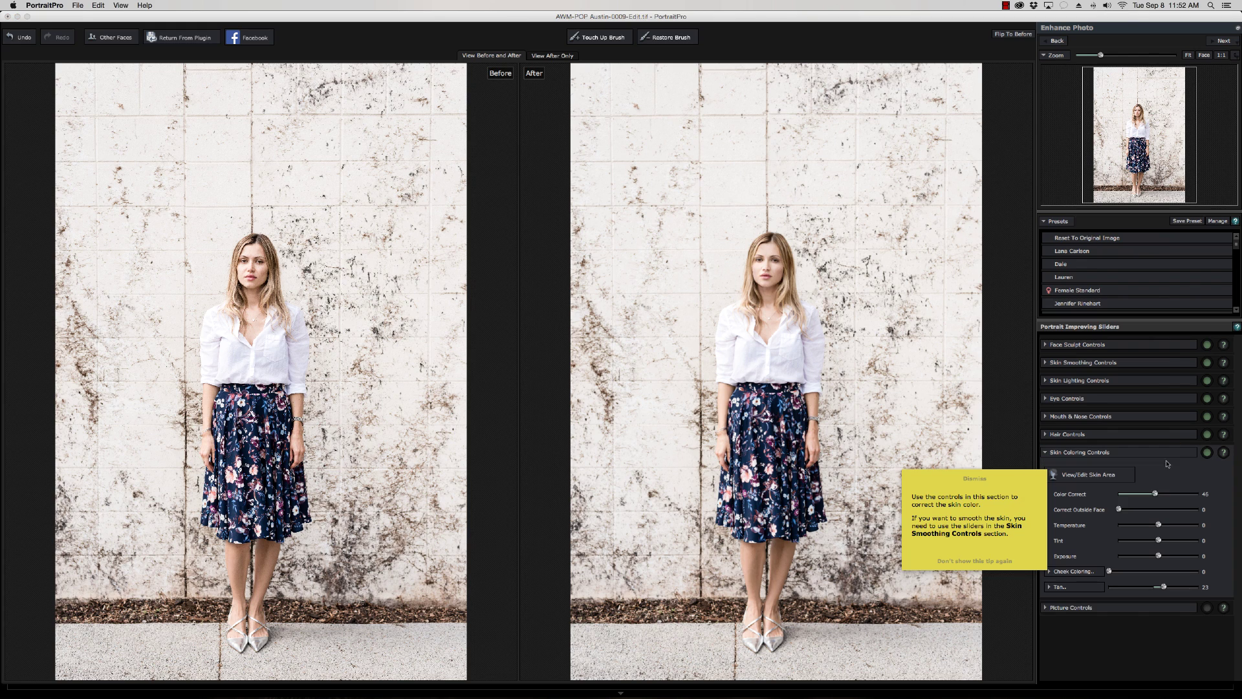
mouse_move(1156, 495)
left_mouse_down()
mouse_move(1186, 495)
mouse_move(1107, 495)
mouse_move(1166, 497)
left_mouse_up()
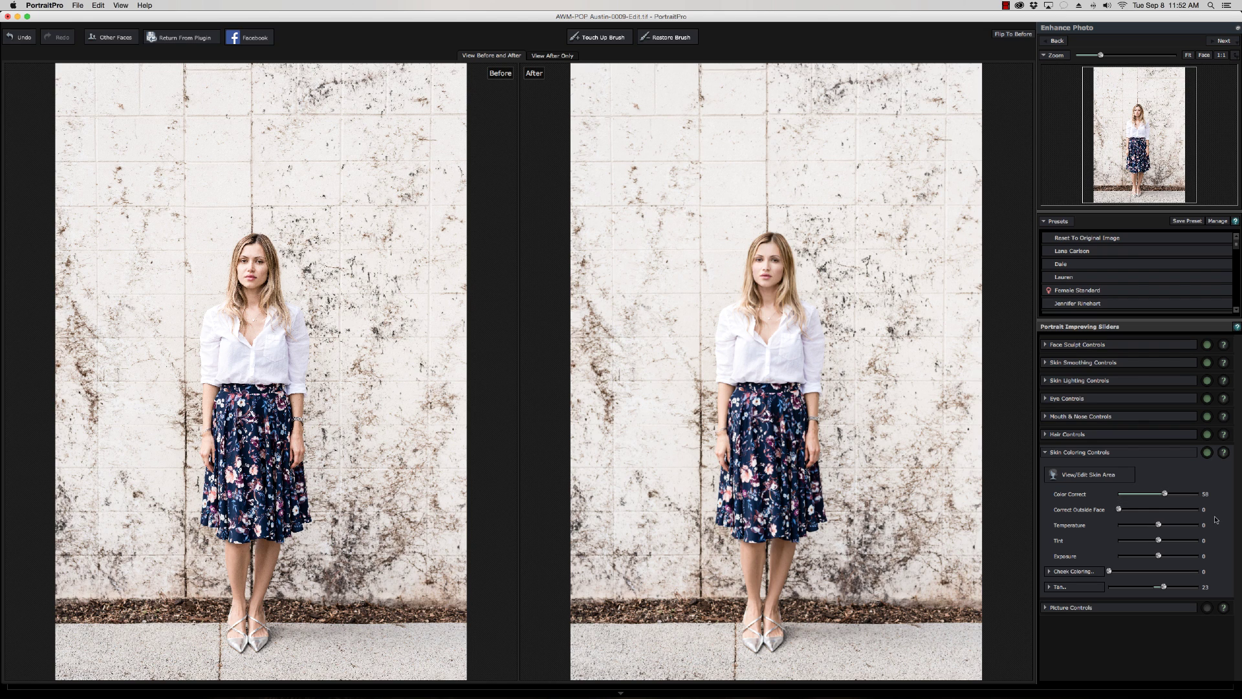
left_click_drag(1120, 511, 1150, 511)
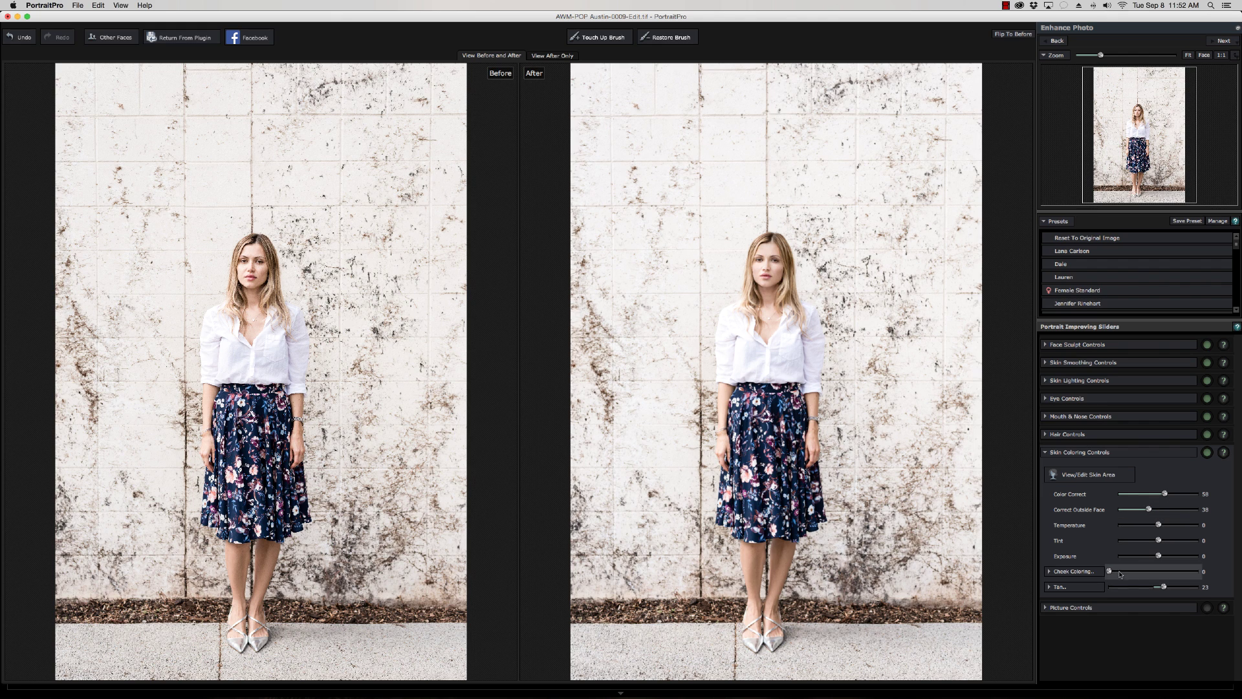
mouse_move(1164, 587)
left_mouse_down()
mouse_move(1192, 589)
mouse_move(1131, 589)
mouse_move(1181, 588)
left_mouse_up()
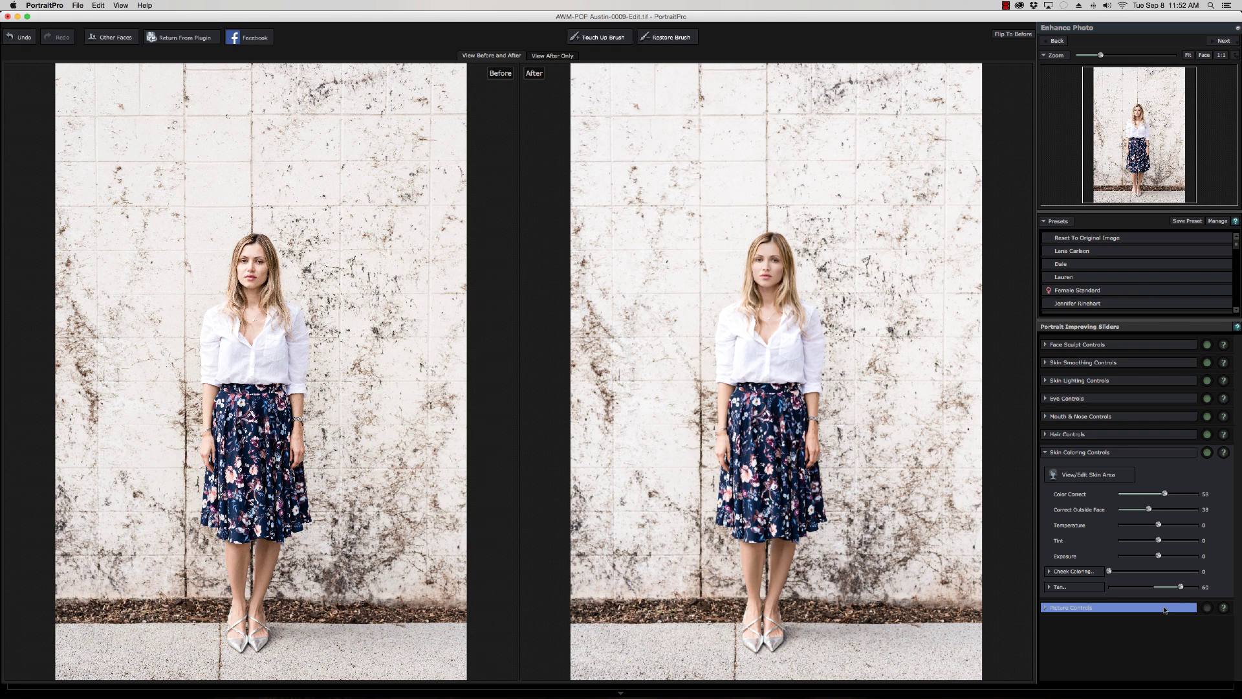
- Try a higher Temperature in Picture Controls and undo the change
left_click(1165, 610)
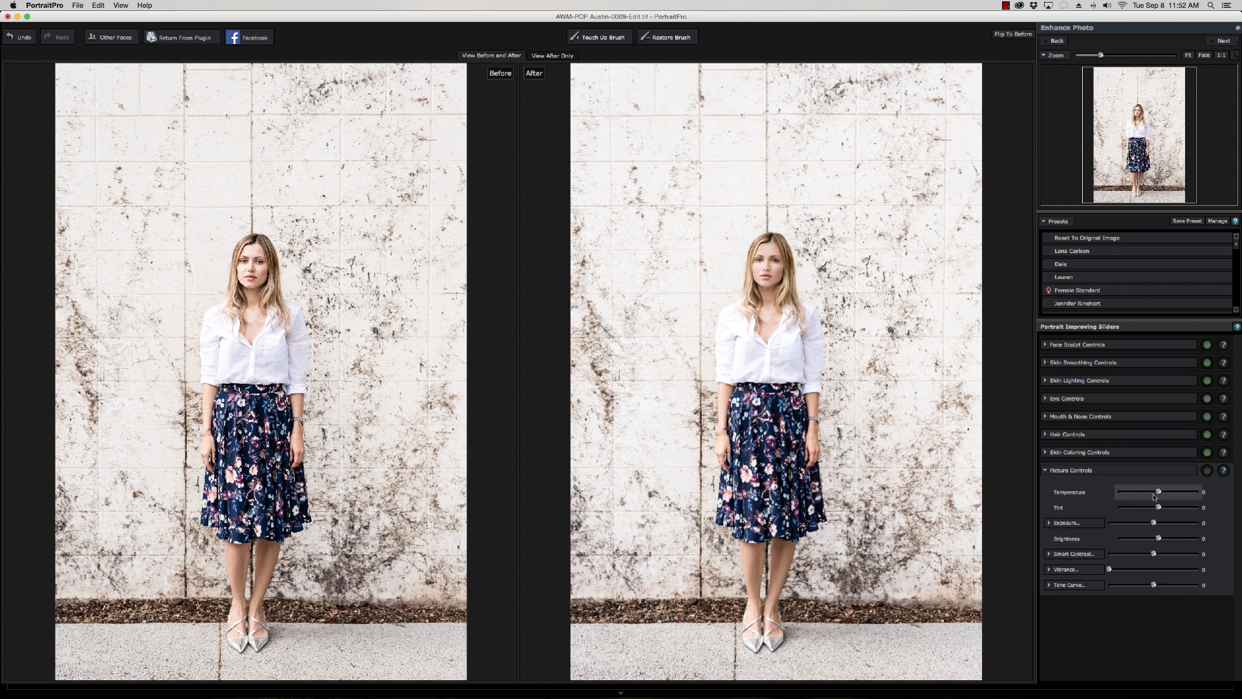
mouse_move(1156, 493)
left_mouse_down()
mouse_move(1129, 494)
mouse_move(1179, 495)
mouse_move(1167, 495)
left_mouse_up()
key("super+z")
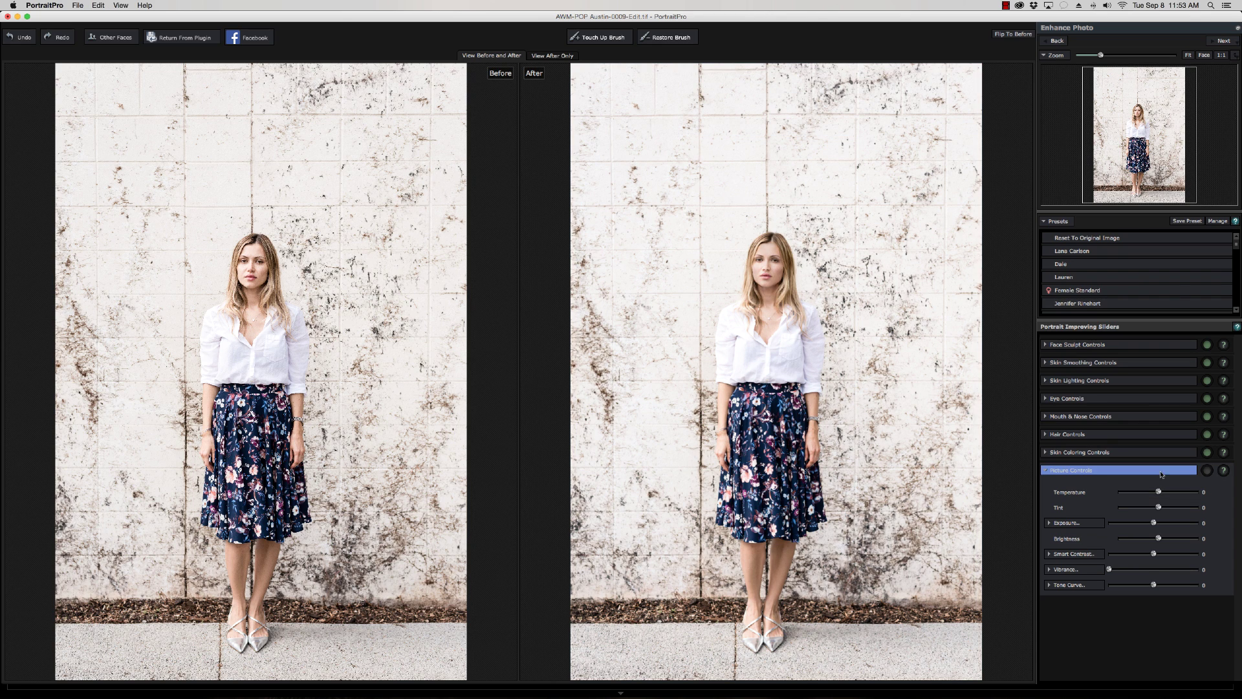
- Raise the Eye Controls Master Fade to 47 and compare the effect on the face and the full photo
left_click(1163, 470)
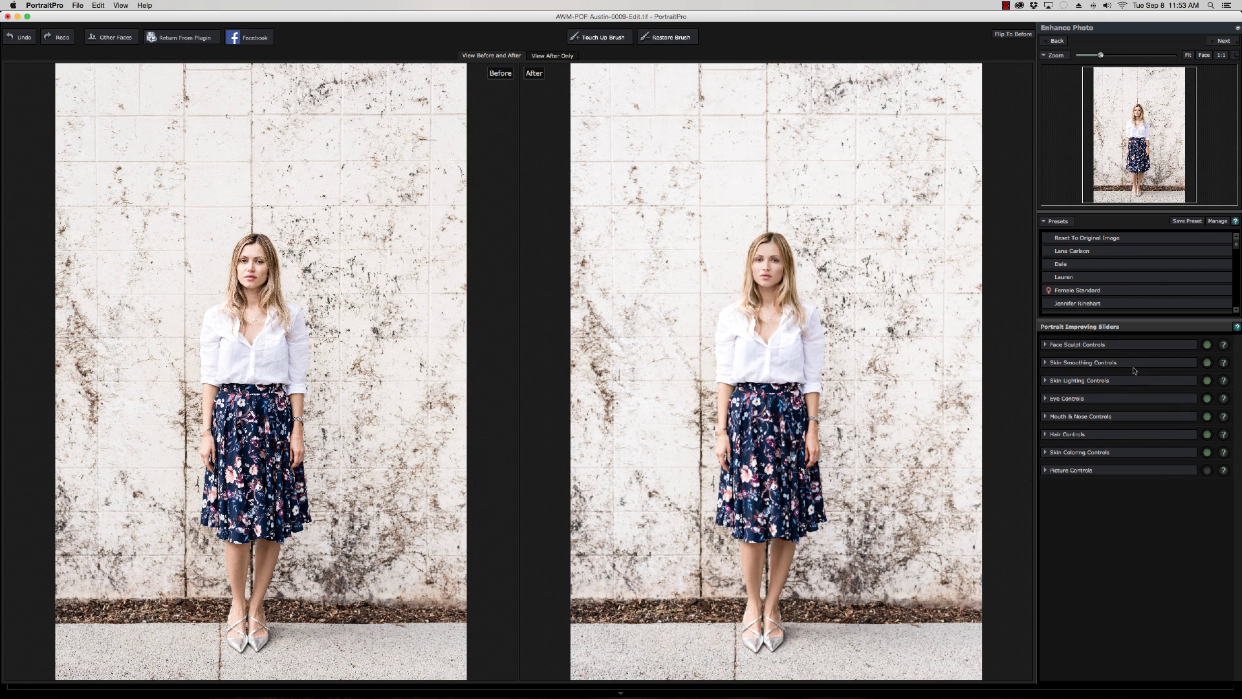
left_click(1205, 55)
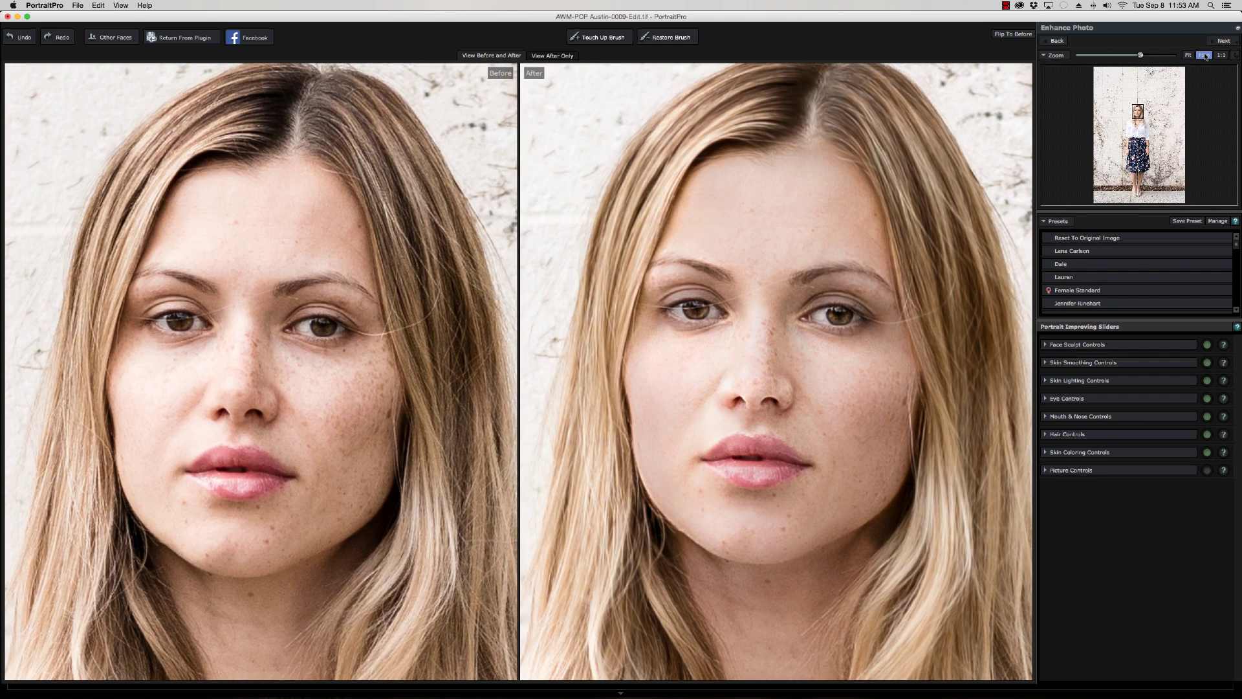
left_click(1134, 398)
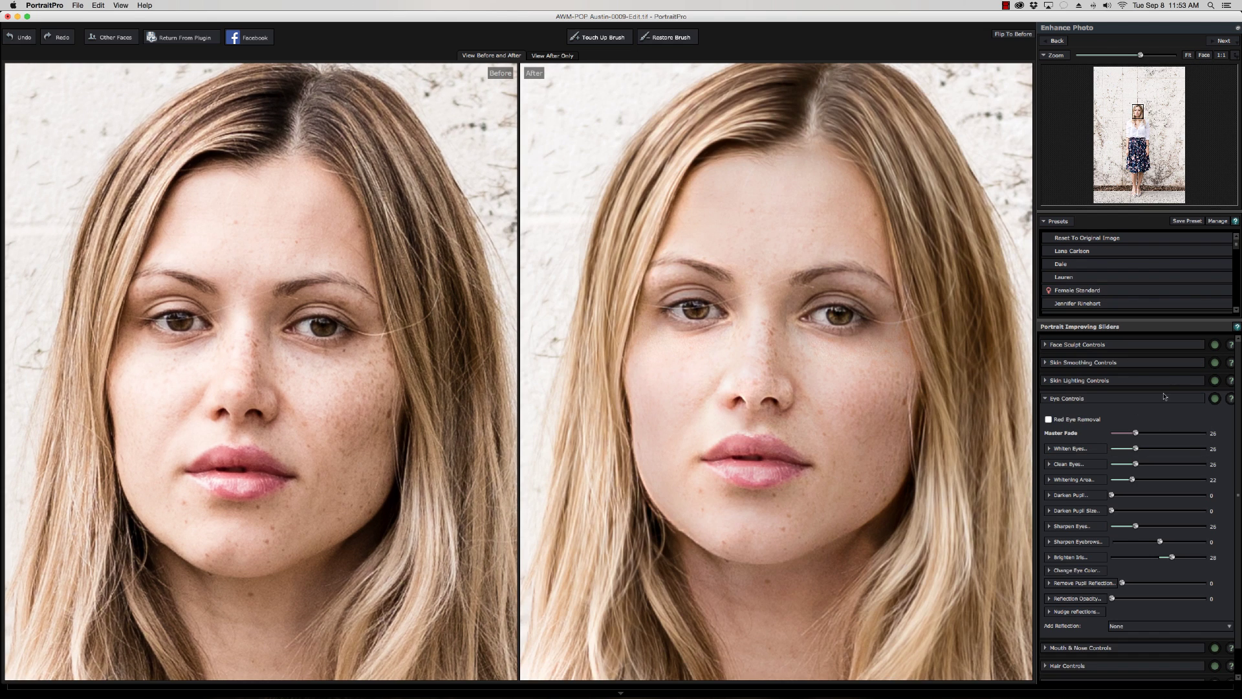
left_click_drag(1135, 433, 1155, 437)
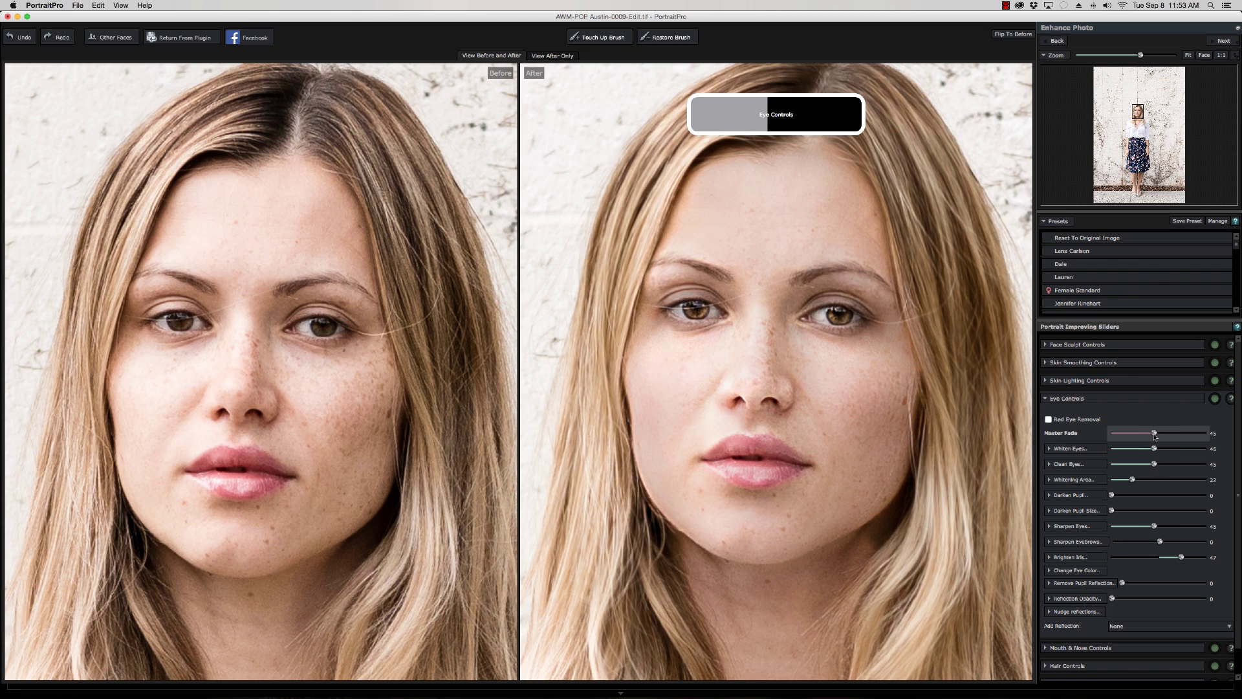
left_click_drag(1155, 437, 1157, 437)
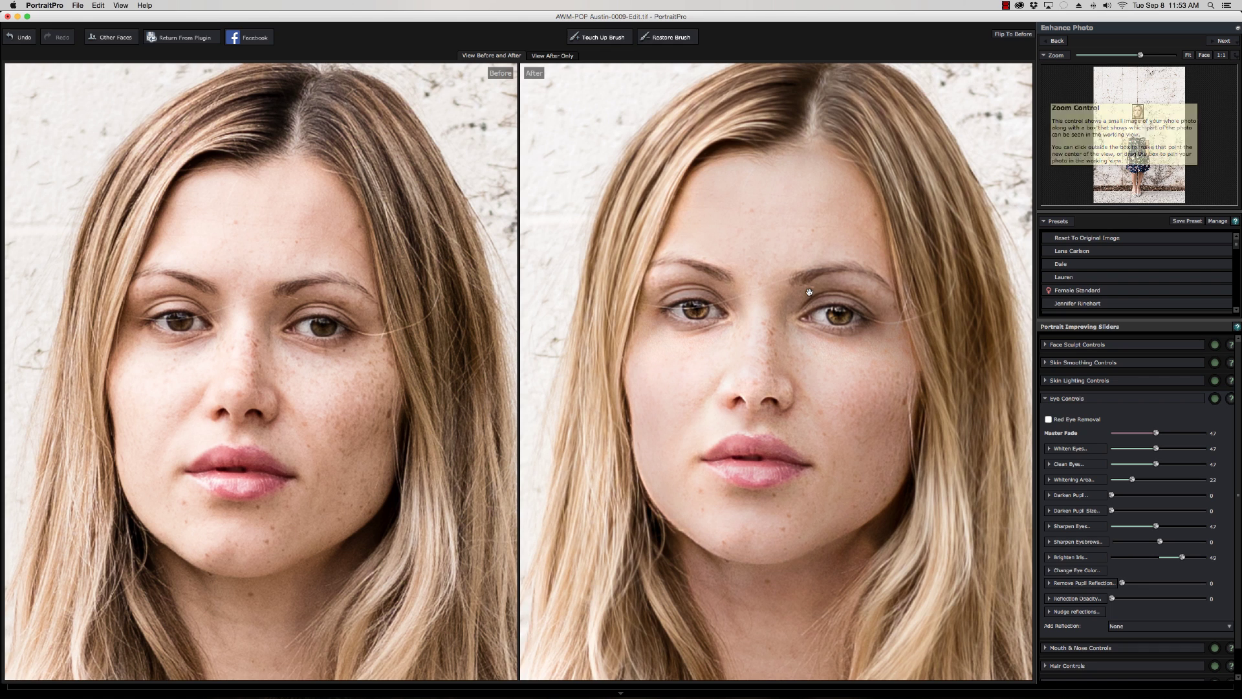
left_click(1189, 55)
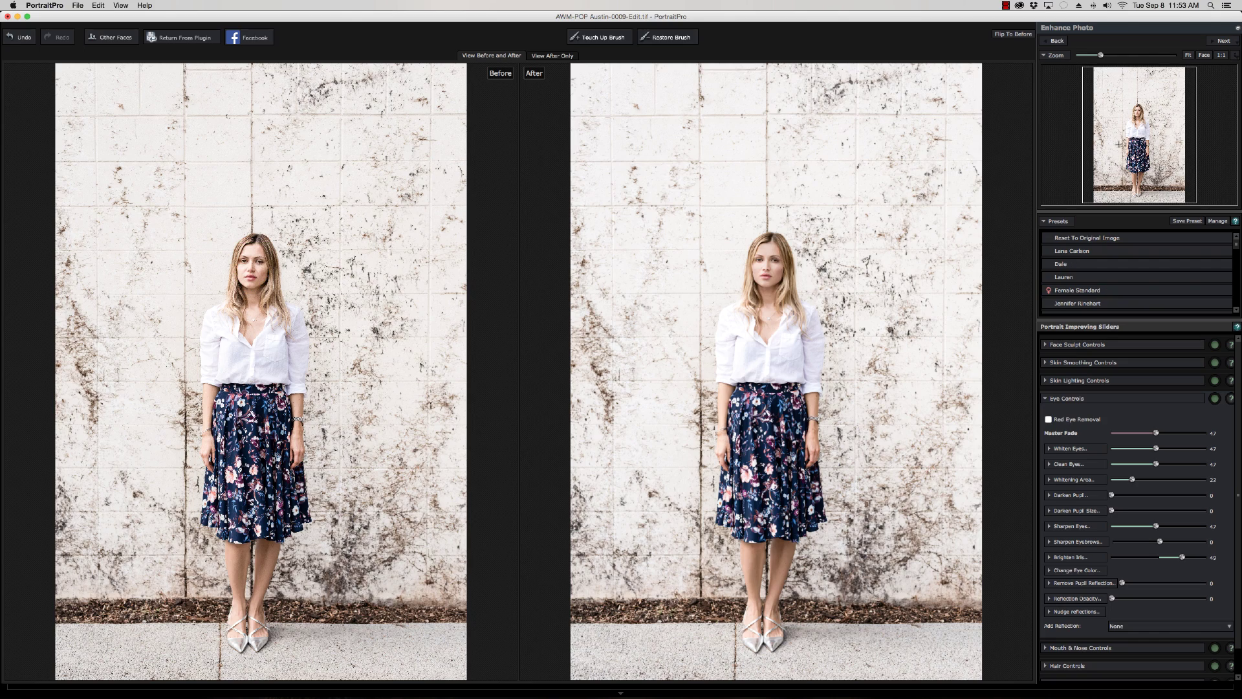
left_click(1204, 55)
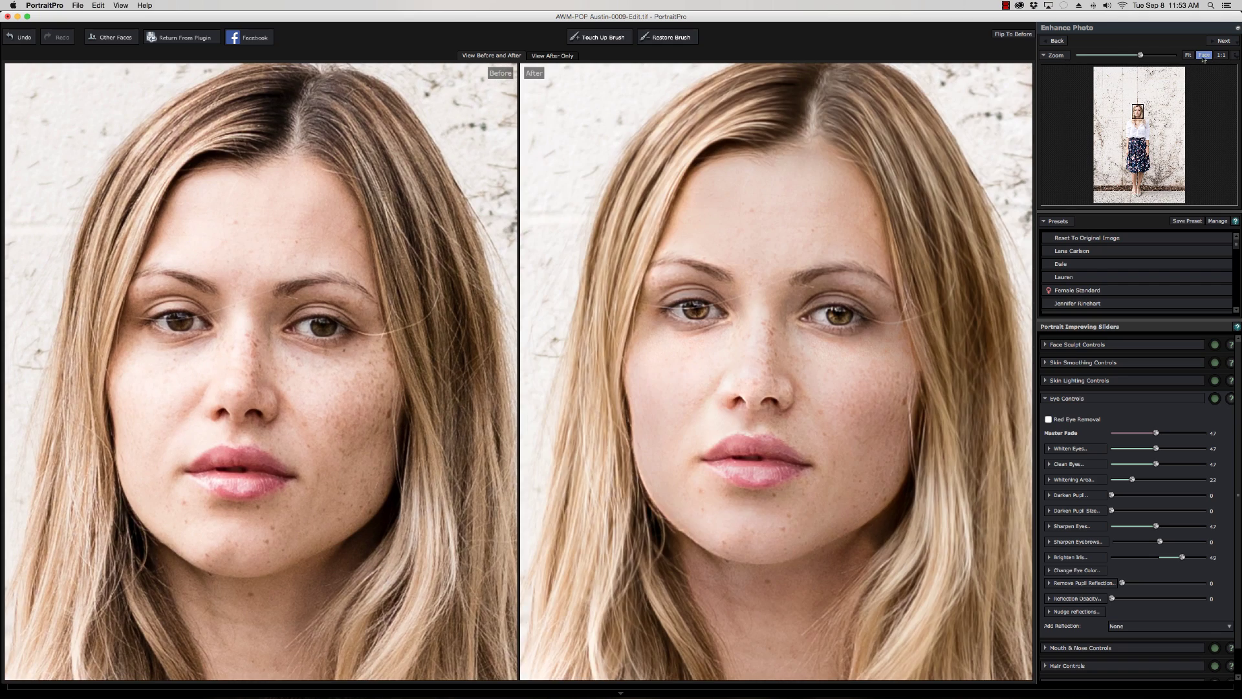
left_click_drag(1143, 56, 1129, 56)
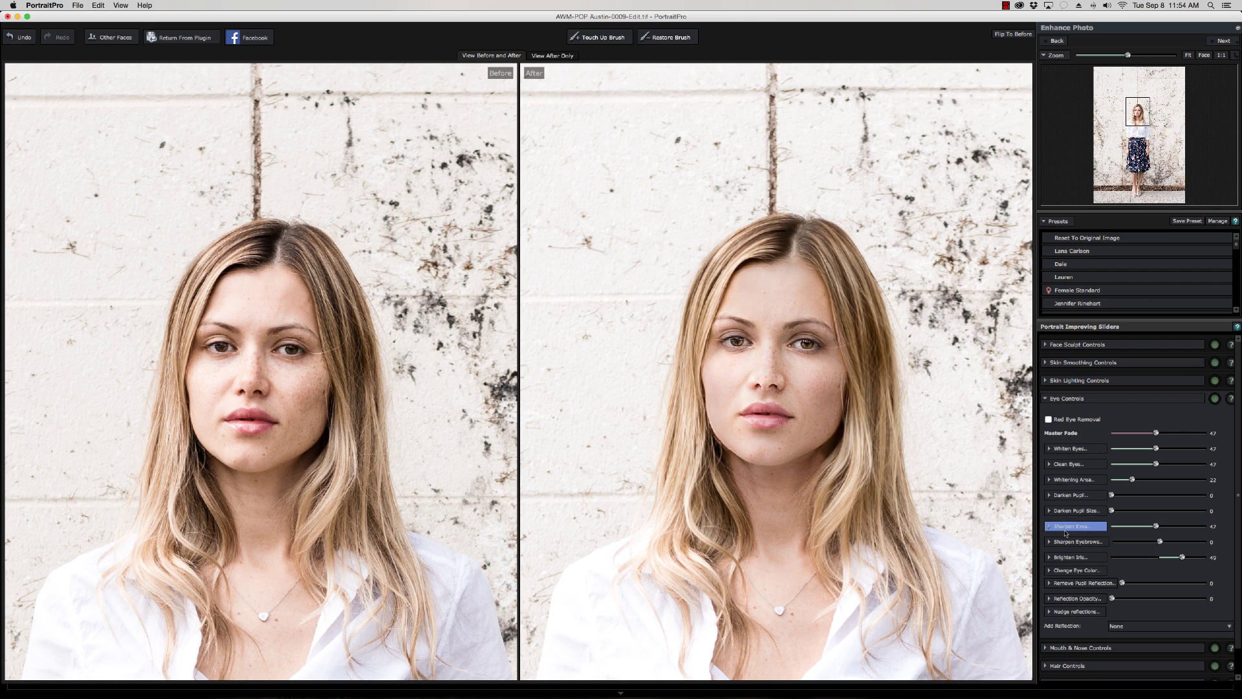
left_click(1116, 399)
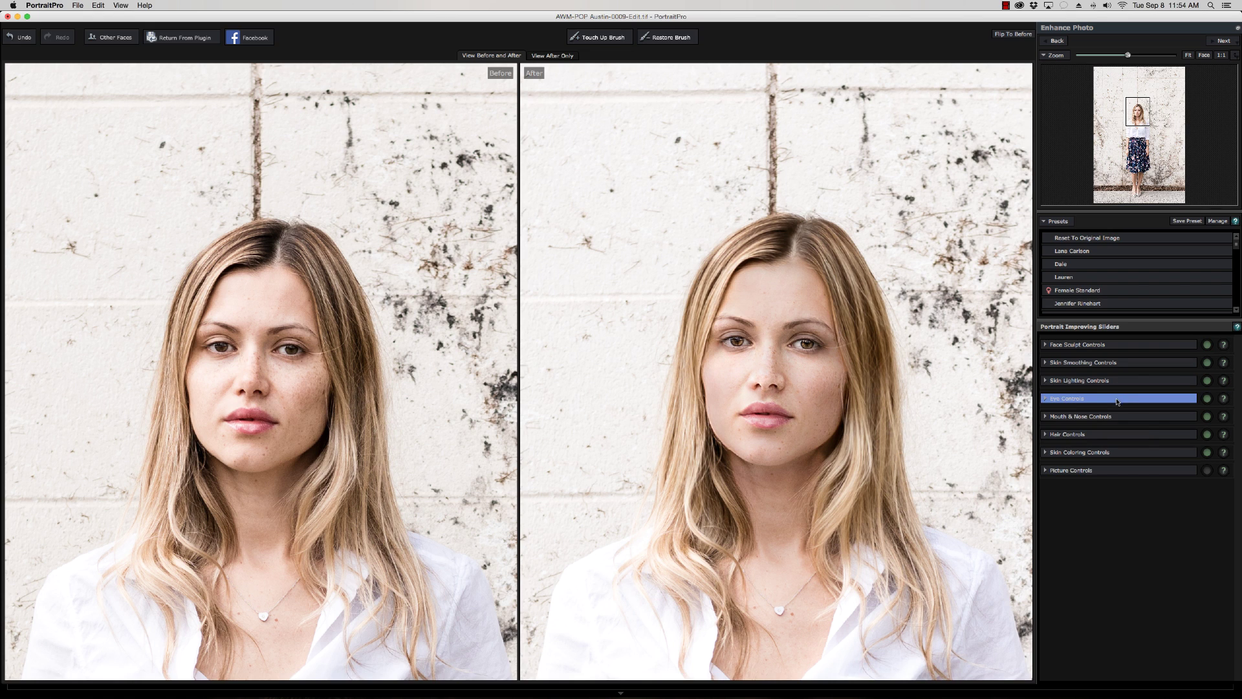
- Extend the hair area selection over the lower hair on both sides of the face and accept it
left_click(1133, 440)
left_click(1119, 460)
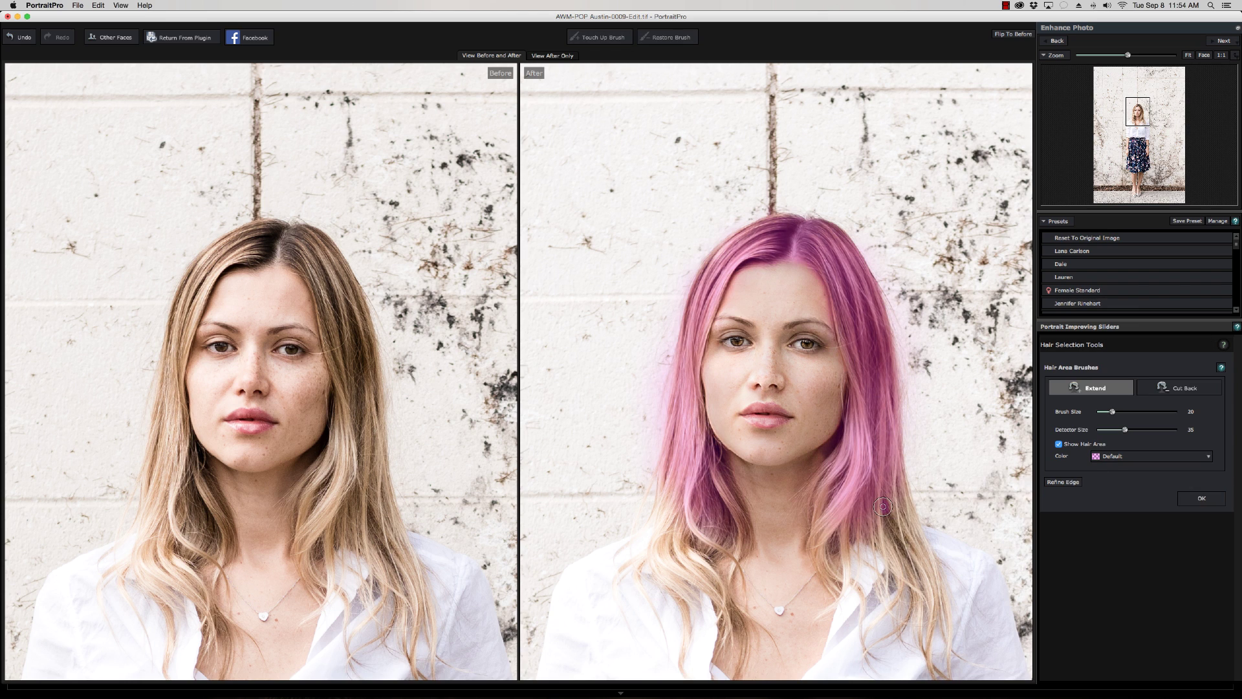
scroll(880, 503, "up", 5)
mouse_move(875, 501)
left_mouse_down()
mouse_move(857, 453)
mouse_move(822, 550)
mouse_move(839, 465)
mouse_move(840, 512)
mouse_move(859, 539)
mouse_move(862, 504)
mouse_move(878, 542)
mouse_move(881, 490)
mouse_move(919, 568)
mouse_move(895, 476)
mouse_move(916, 572)
left_mouse_up()
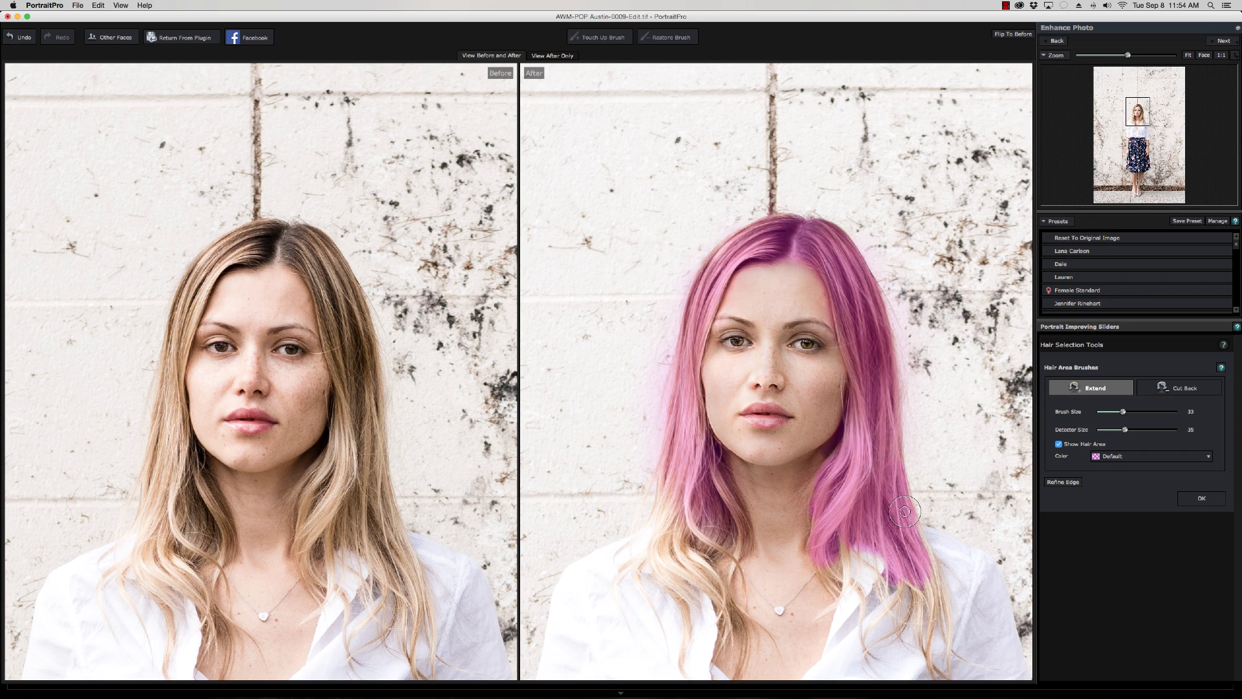
mouse_move(672, 488)
left_mouse_down()
mouse_move(662, 559)
mouse_move(664, 510)
mouse_move(664, 550)
mouse_move(706, 587)
mouse_move(675, 539)
mouse_move(678, 512)
mouse_move(706, 521)
mouse_move(686, 538)
mouse_move(731, 543)
mouse_move(731, 529)
mouse_move(707, 462)
mouse_move(693, 481)
mouse_move(685, 415)
mouse_move(673, 568)
left_mouse_up()
key("[")
key("[")
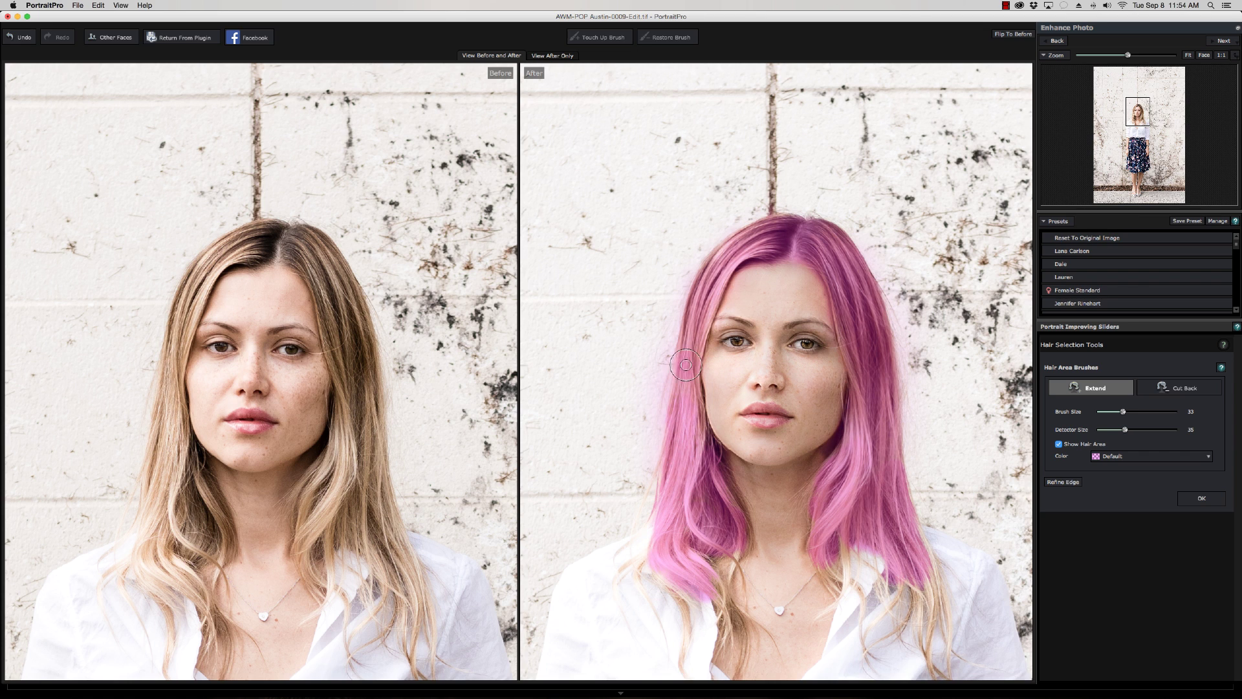
key("bracketleft")
left_click(928, 572)
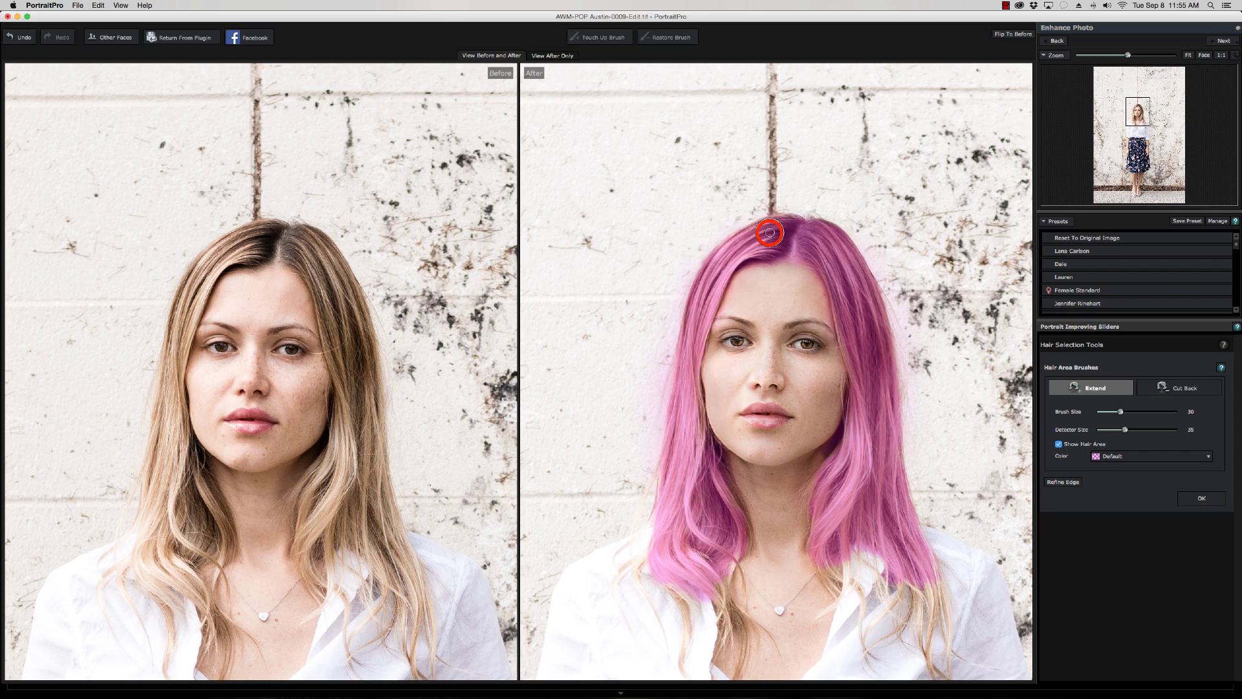
left_click(1197, 497)
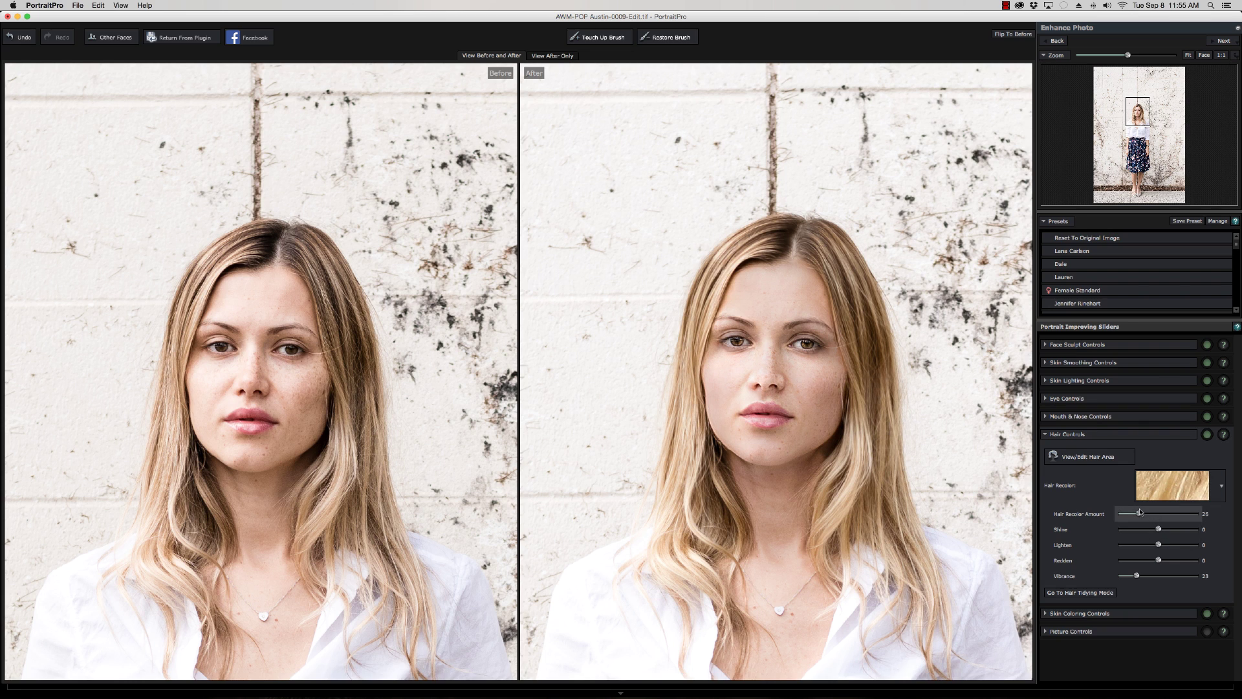
- Set the Hair Recolor Amount to 18, and tidy the hair with Smooth Hair at 26 and Smoothing Softness at 57
left_click_drag(1140, 514, 1139, 515)
mouse_move(1131, 514)
left_mouse_down()
mouse_move(1182, 514)
mouse_move(1134, 515)
left_mouse_up()
left_click(1079, 593)
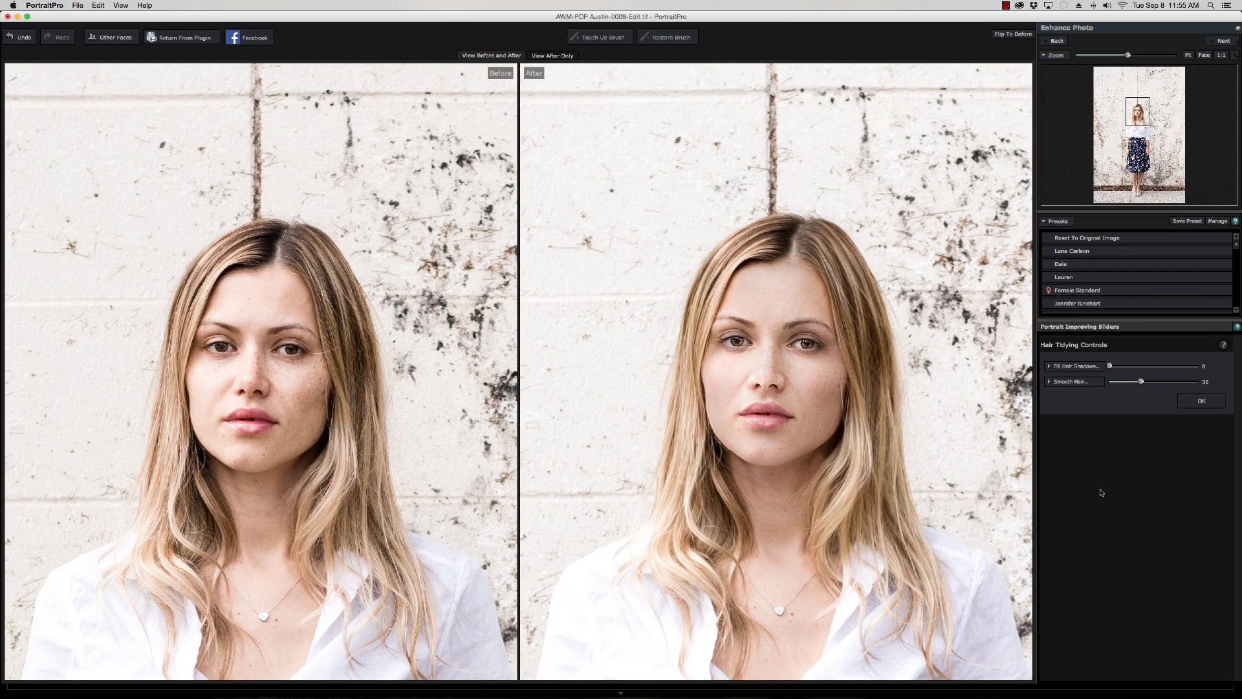
left_click(1075, 382)
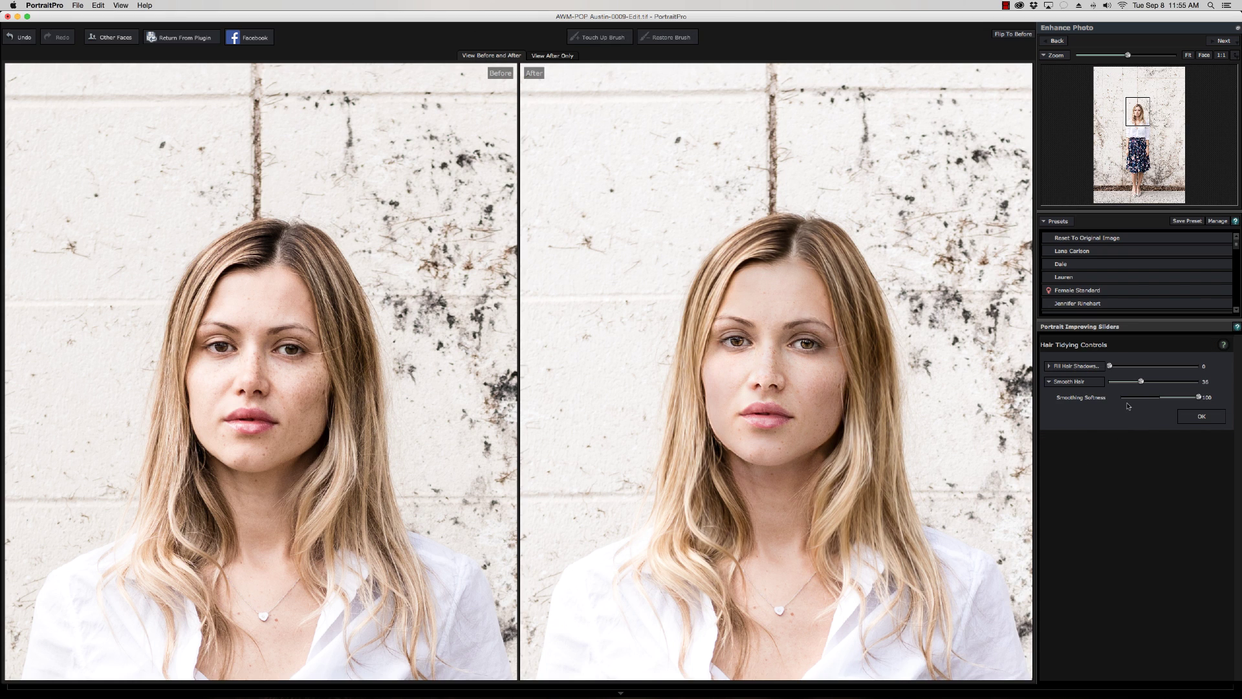
mouse_move(1141, 381)
left_mouse_down()
mouse_move(1124, 383)
mouse_move(1194, 397)
mouse_move(1133, 385)
left_mouse_up()
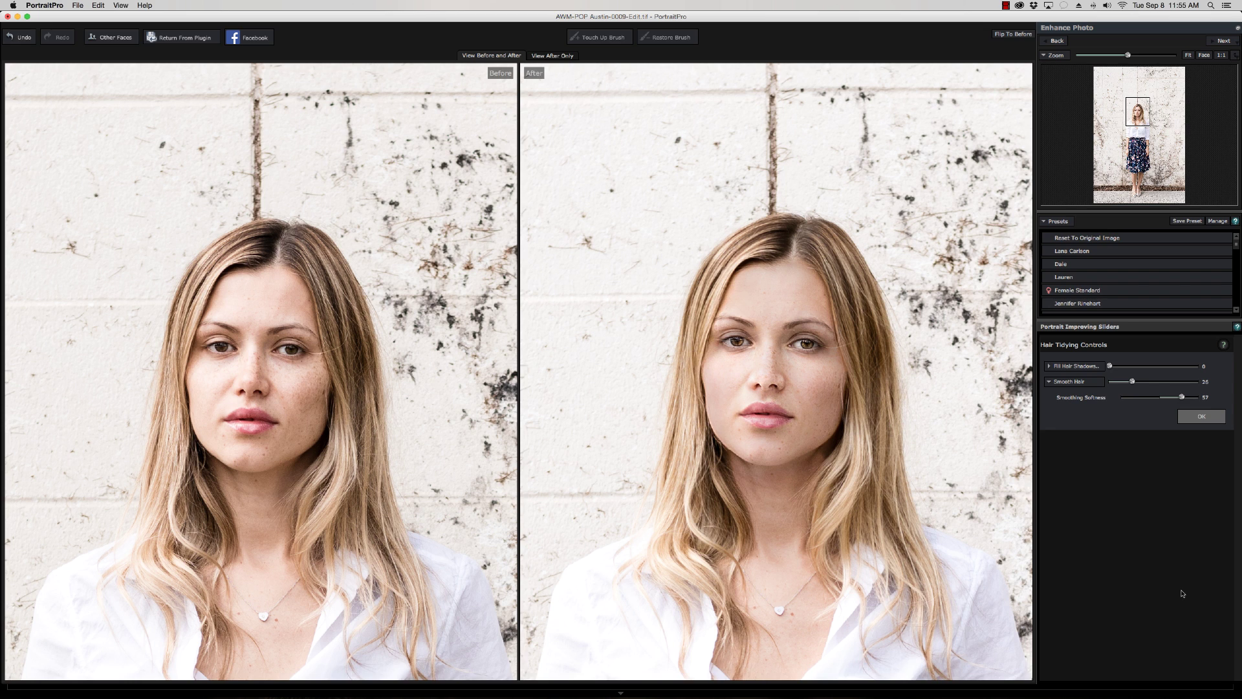
key("Return")
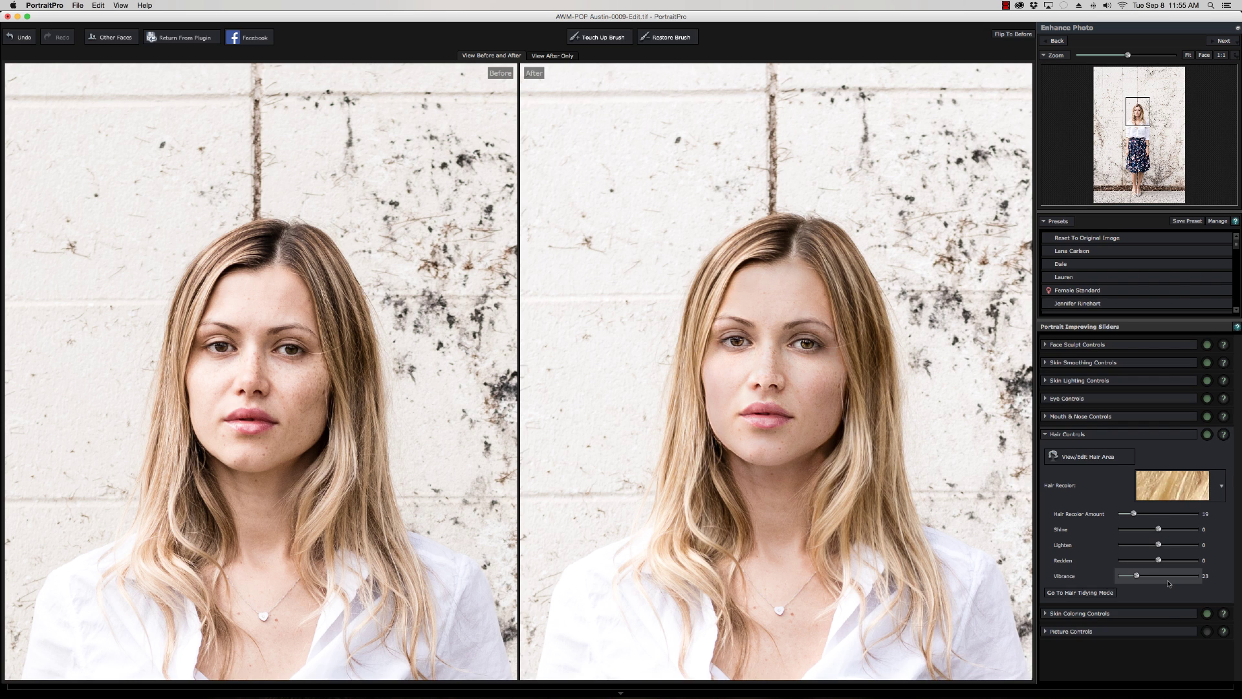
left_click(1189, 56)
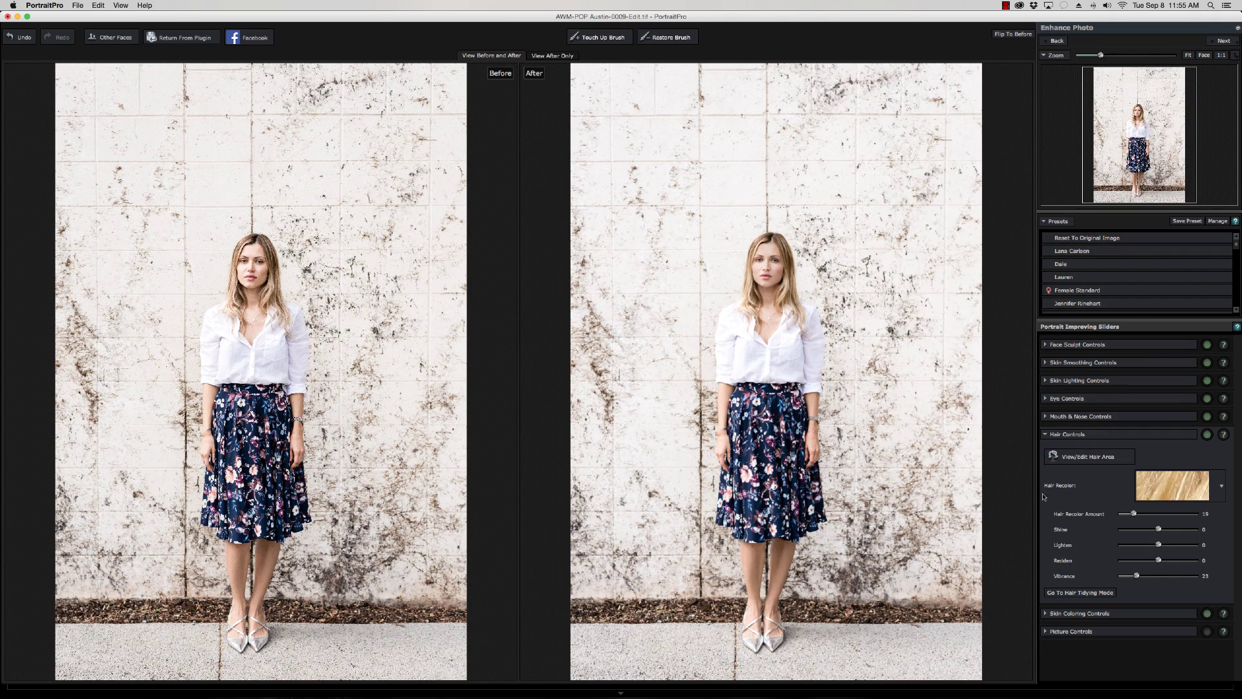
left_click(1074, 434)
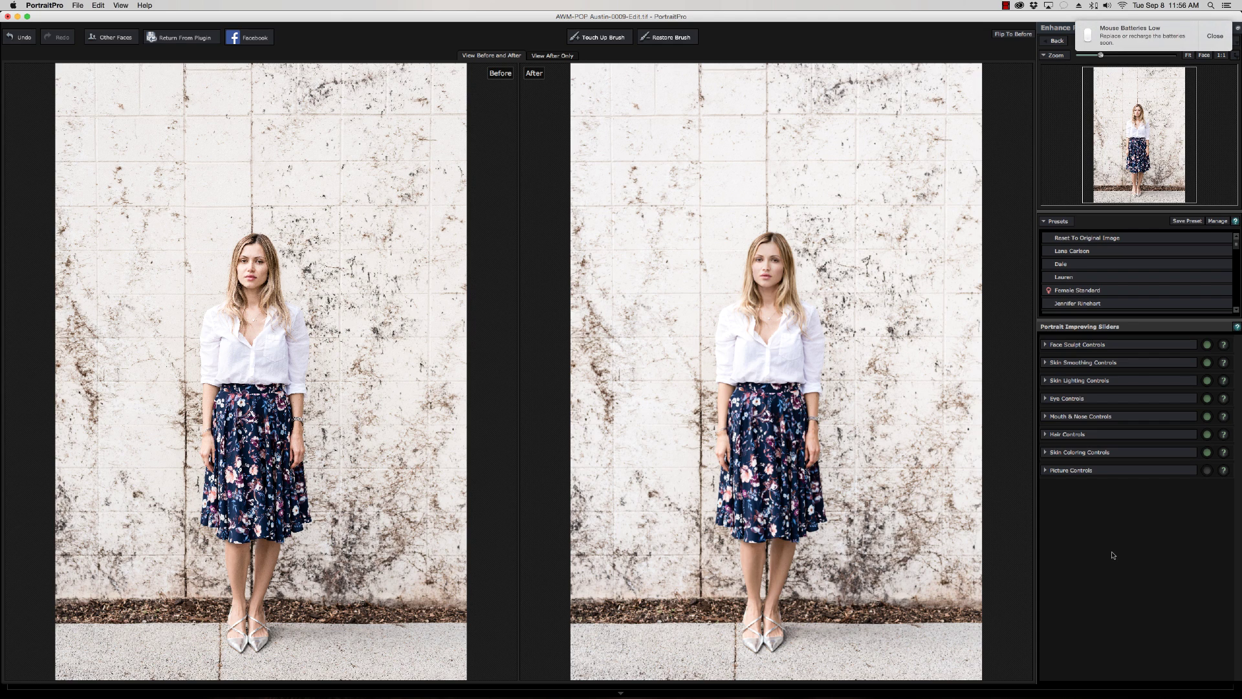
left_click(1216, 37)
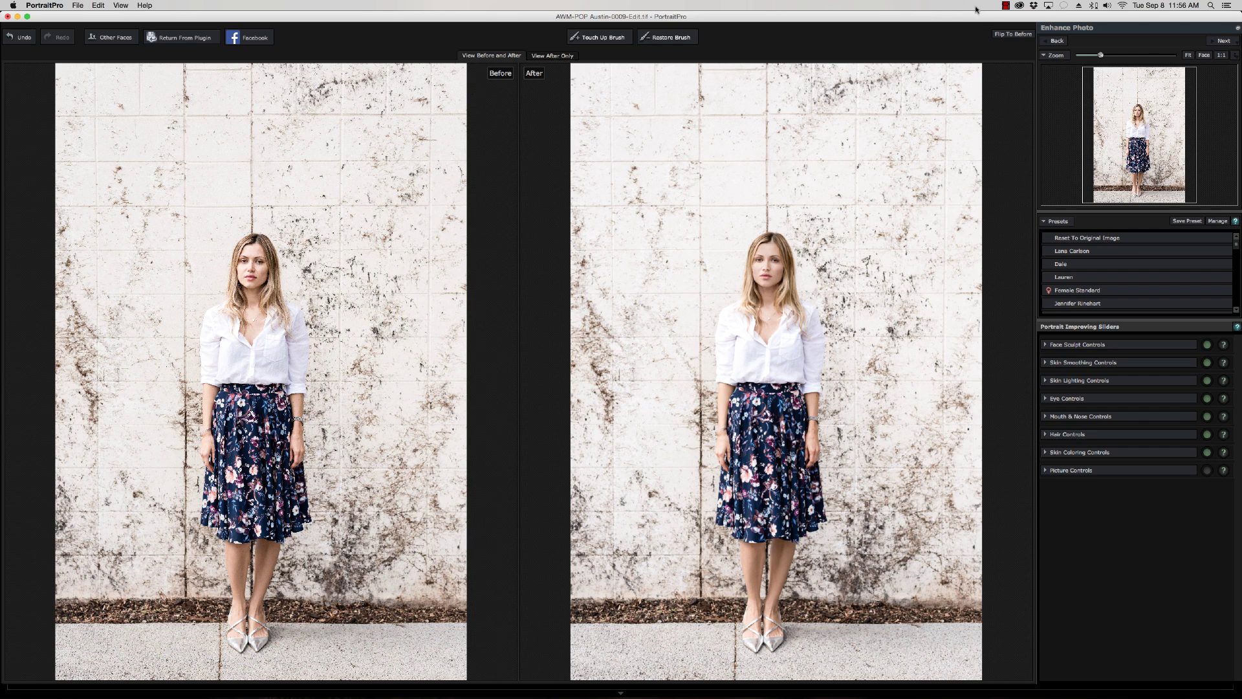
left_click(1006, 5)
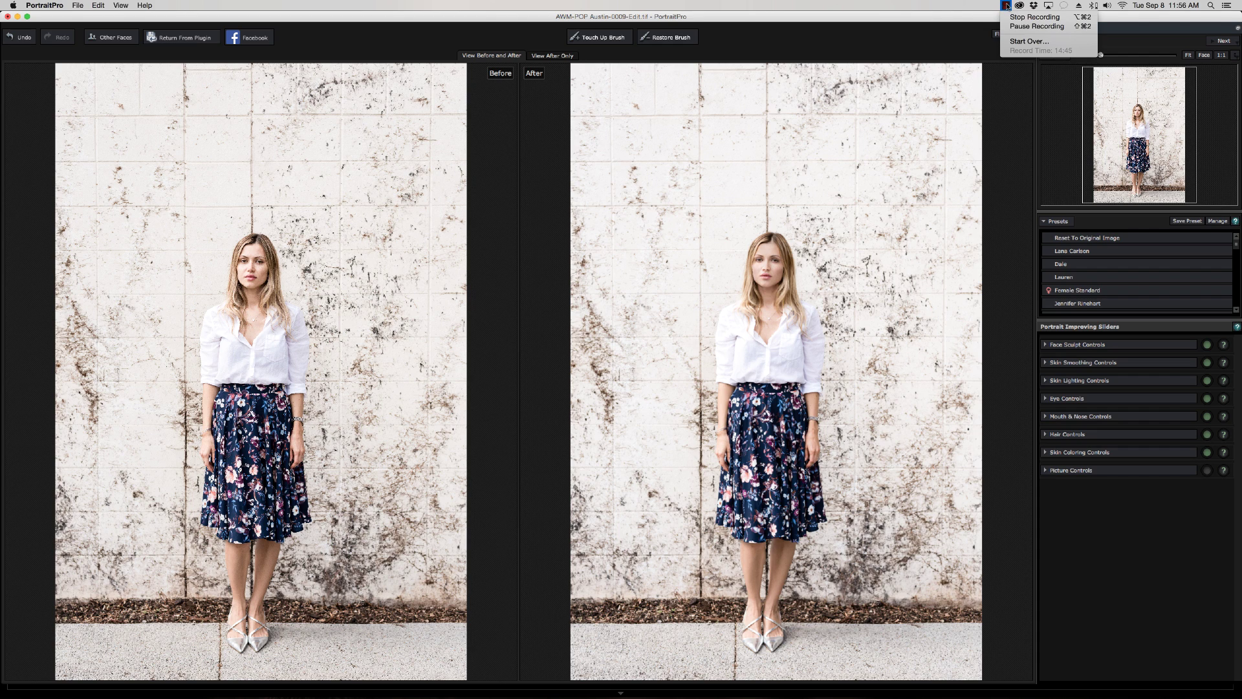